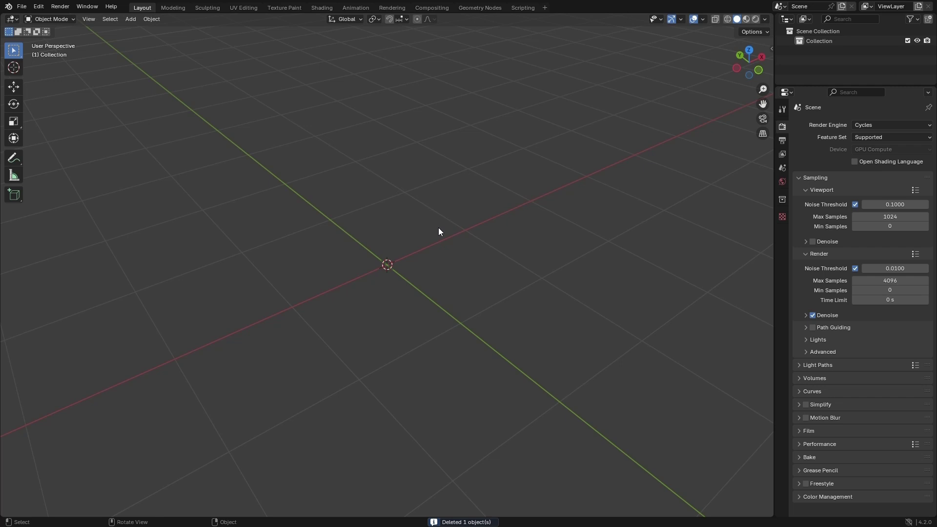
Create a new file, discarding the unsaved changes in the current scene
{"action": "key", "text": "KP_1"}
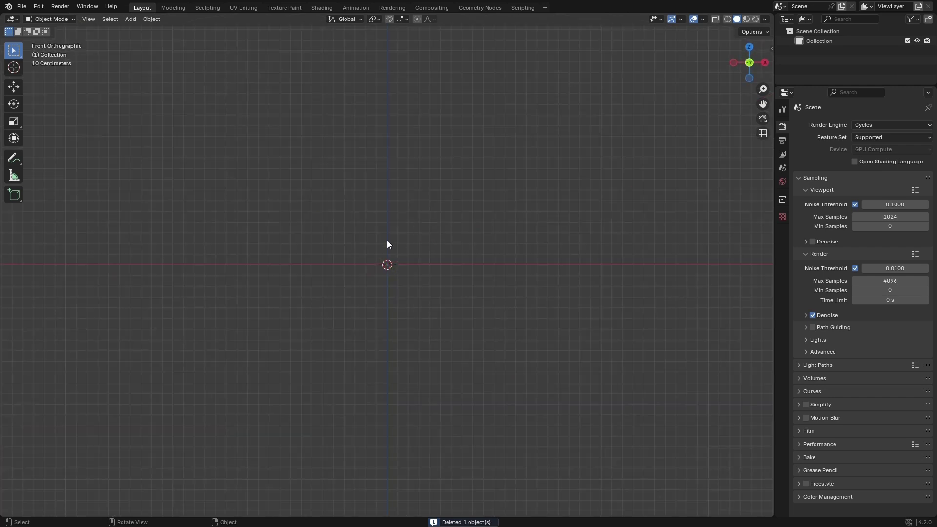
{"action": "left_click", "coordinate": [21, 7]}
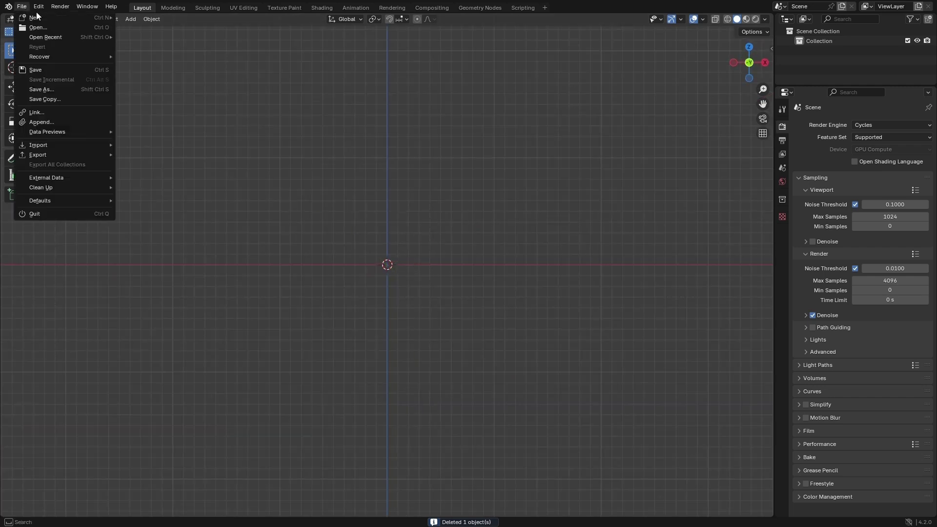
{"action": "mouse_move", "coordinate": [57, 17]}
{"action": "left_click", "coordinate": [140, 17]}
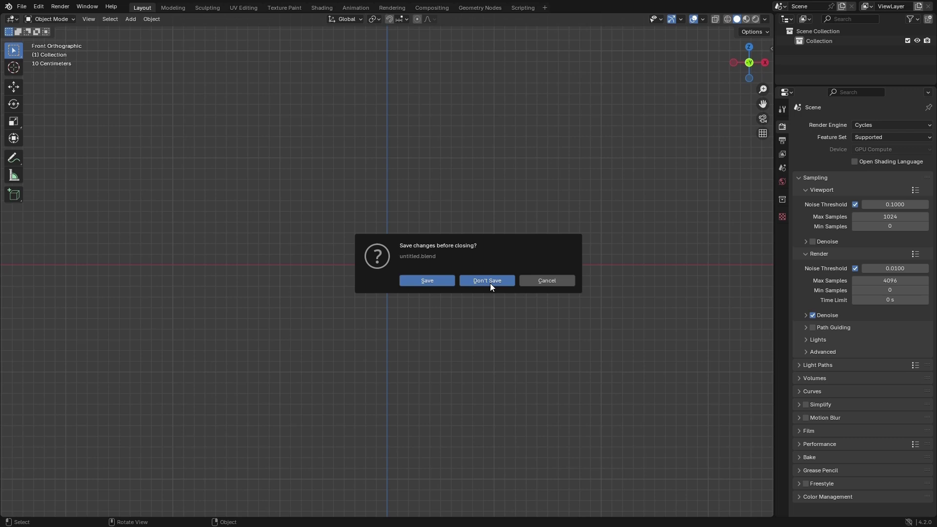
{"action": "left_click", "coordinate": [488, 282]}
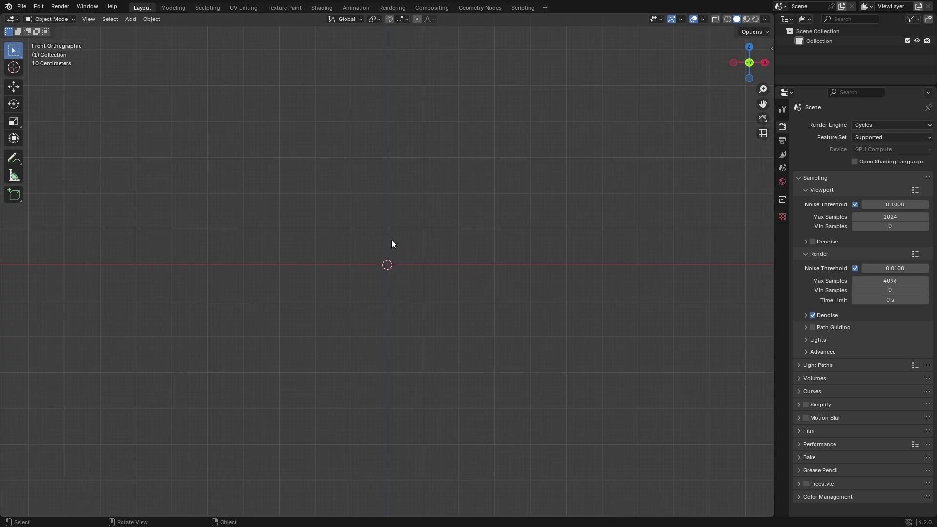
Open the preferences, try an interface resolution scale of about 1.69, and set it back to 1
{"action": "key", "text": "ctrl+comma"}
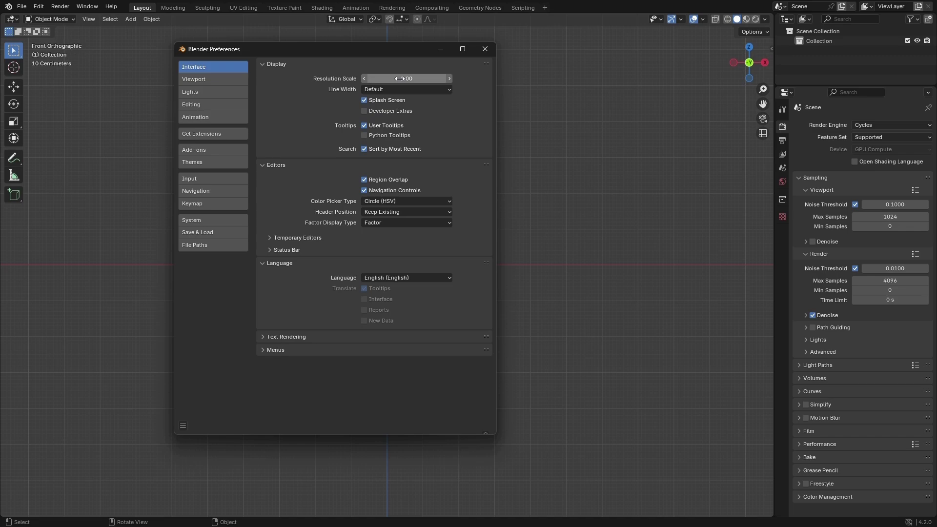
{"action": "mouse_move", "coordinate": [398, 79]}
{"action": "left_mouse_down"}
{"action": "mouse_move", "coordinate": [454, 78]}
{"action": "mouse_move", "coordinate": [413, 85]}
{"action": "left_mouse_up"}
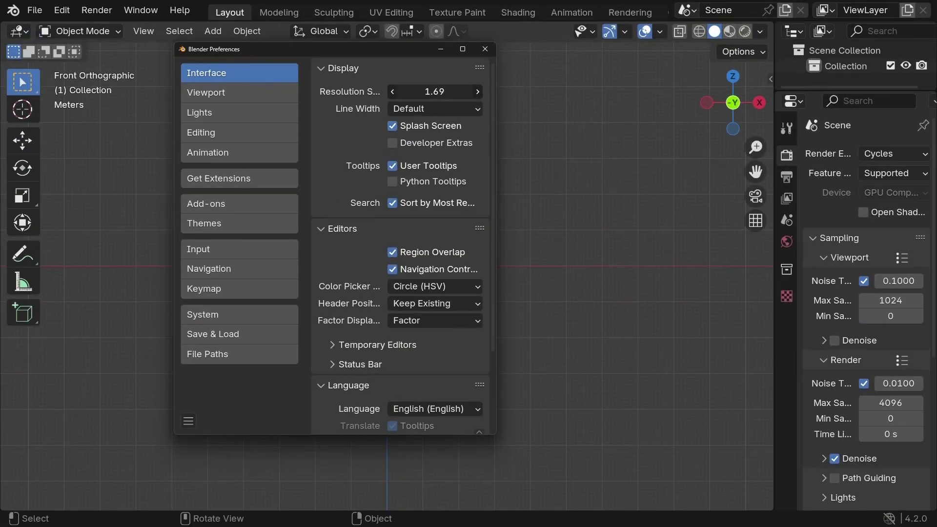
{"action": "left_click", "coordinate": [423, 90]}
{"action": "type", "text": "1"}
{"action": "key", "text": "Return"}
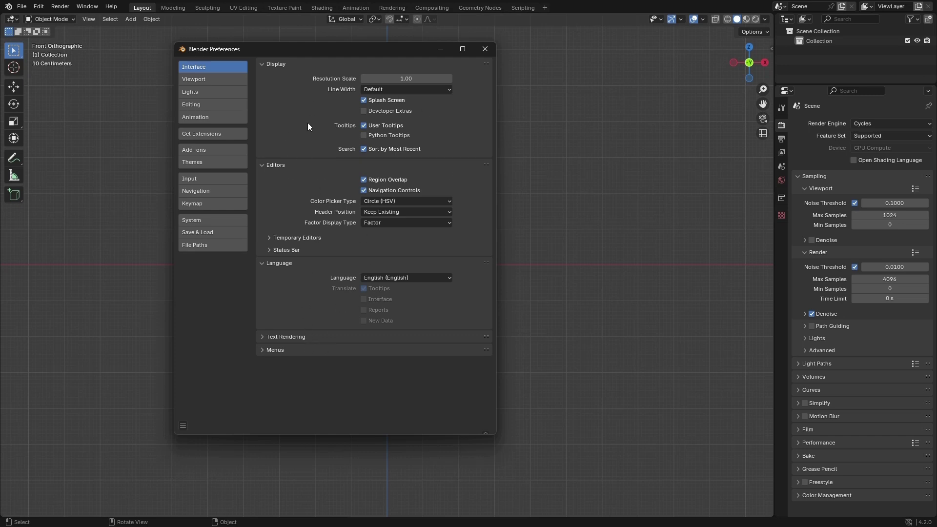
Look through the Viewport preferences, including the collapsed Selection section
{"action": "left_click", "coordinate": [207, 81]}
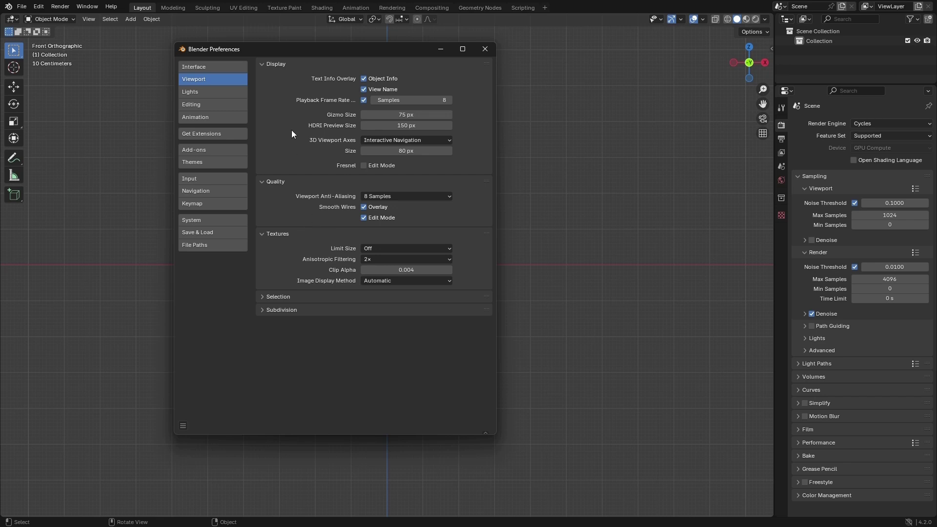
{"action": "left_click", "coordinate": [59, 101]}
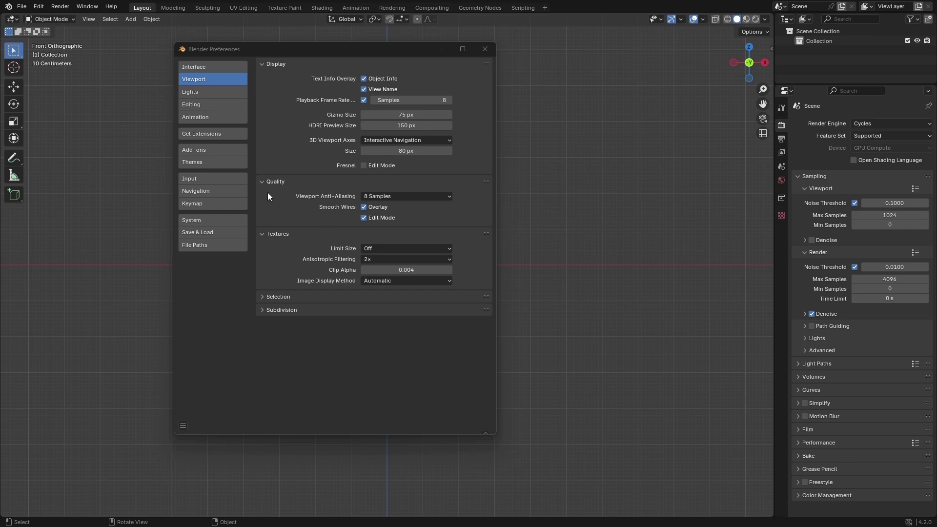
{"action": "left_click", "coordinate": [307, 299]}
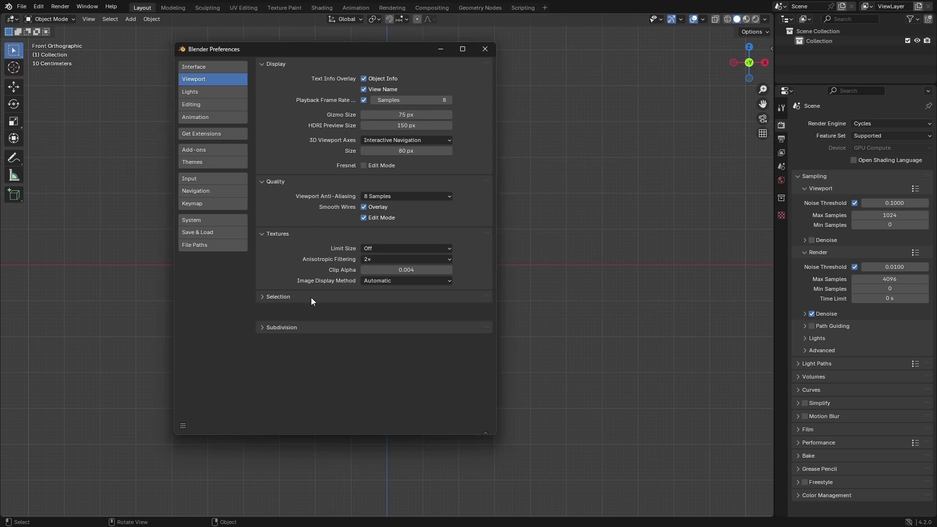
{"action": "left_click", "coordinate": [311, 297]}
Install all the EXR files from the D:\Environment folder as custom HDRIs in the Lights preferences
{"action": "left_click", "coordinate": [224, 92]}
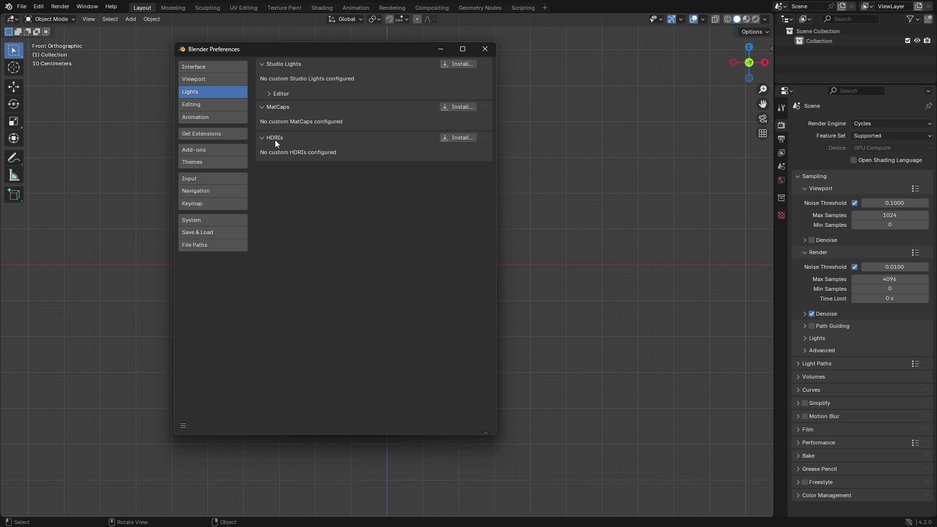
{"action": "left_click", "coordinate": [458, 139]}
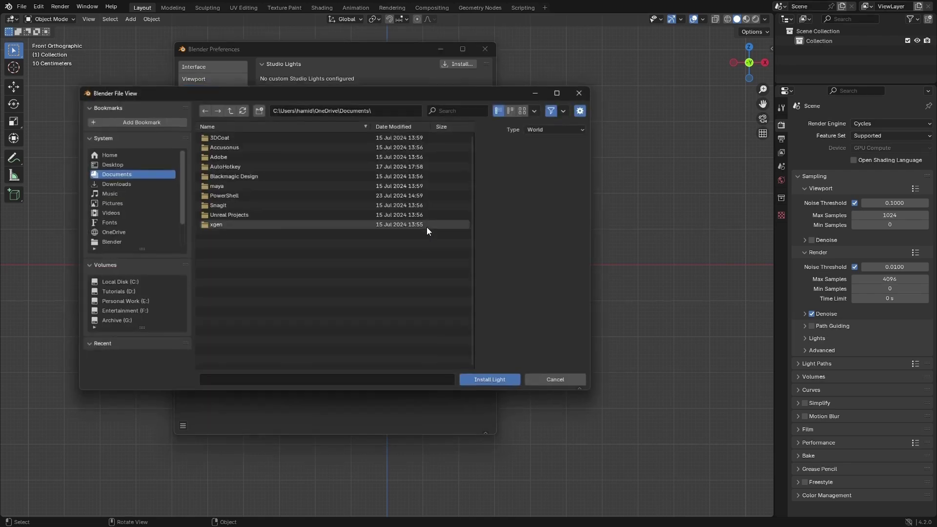
{"action": "double_click", "coordinate": [427, 227]}
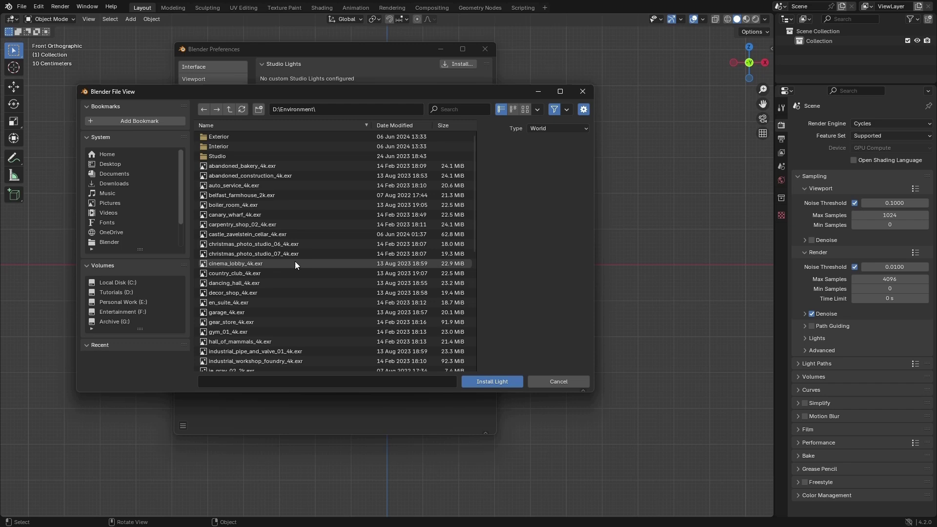
{"action": "left_click", "coordinate": [238, 164]}
{"action": "scroll", "coordinate": [344, 308], "scroll_direction": "down", "scroll_amount": 10}
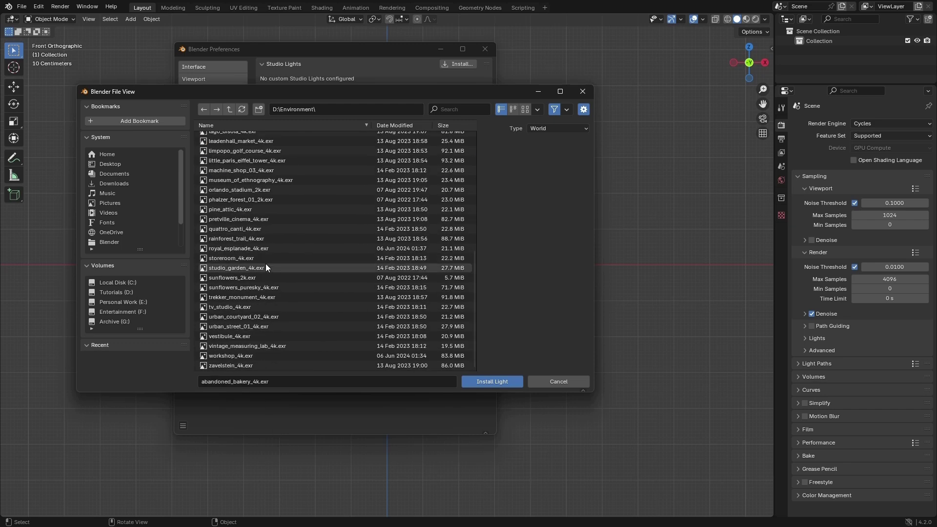
{"action": "left_click", "coordinate": [262, 296], "text": "shift"}
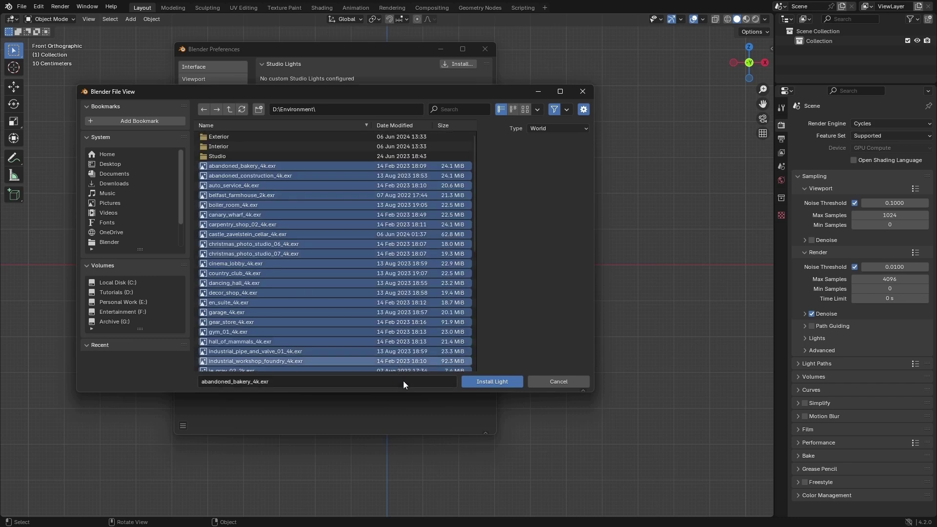
{"action": "left_click", "coordinate": [490, 382]}
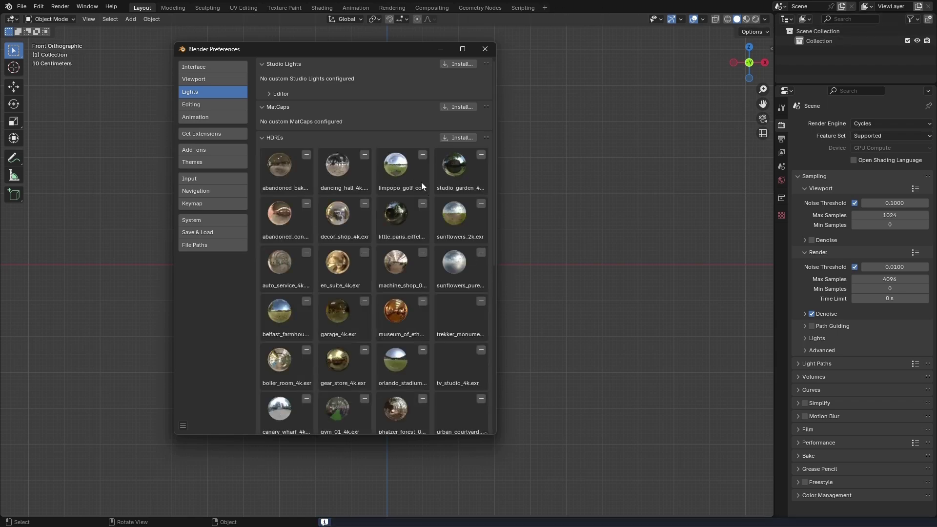
{"action": "scroll", "coordinate": [421, 185], "scroll_direction": "down", "scroll_amount": 5}
{"action": "scroll", "coordinate": [397, 259], "scroll_direction": "up", "scroll_amount": 5}
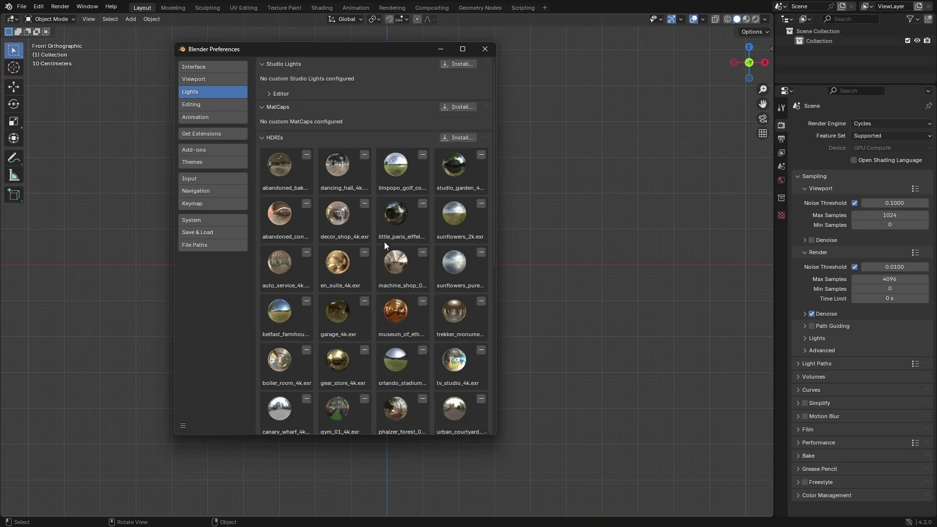
Switch the viewport to rendered shading and browse the available HDRIs with Scene World temporarily disabled
{"action": "left_click", "coordinate": [757, 20]}
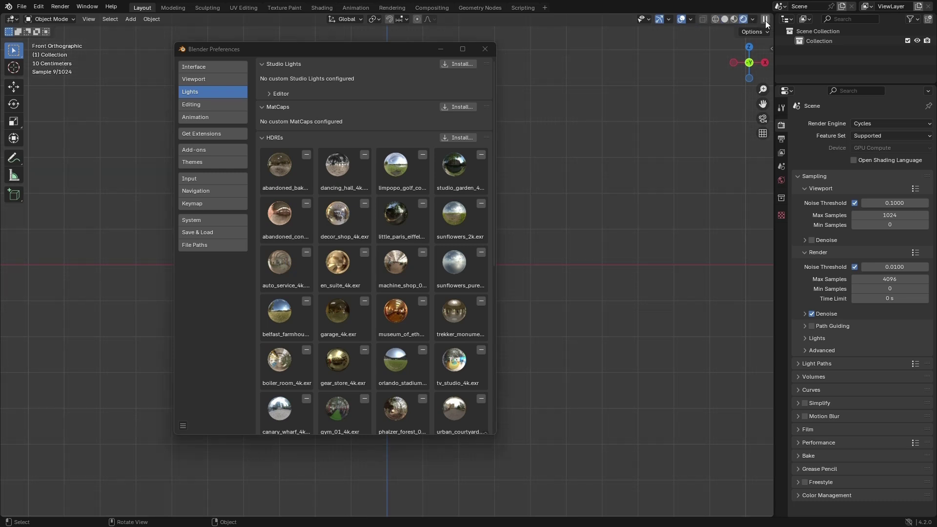
{"action": "left_click", "coordinate": [752, 19]}
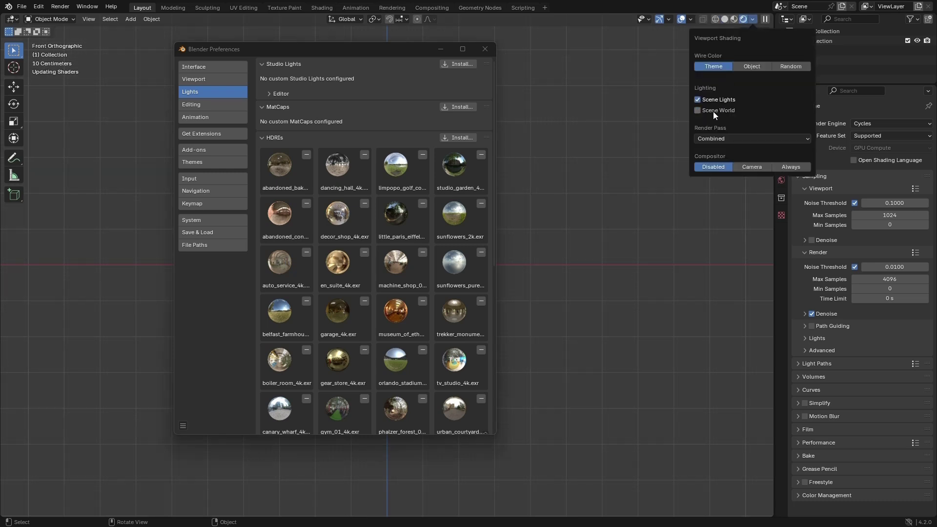
{"action": "left_click", "coordinate": [713, 111]}
{"action": "left_click", "coordinate": [745, 135]}
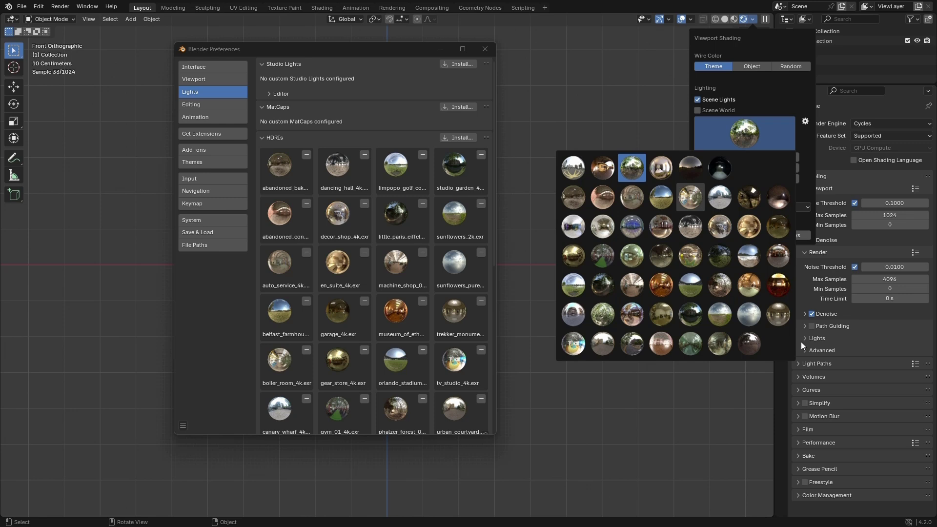
{"action": "left_click", "coordinate": [698, 110]}
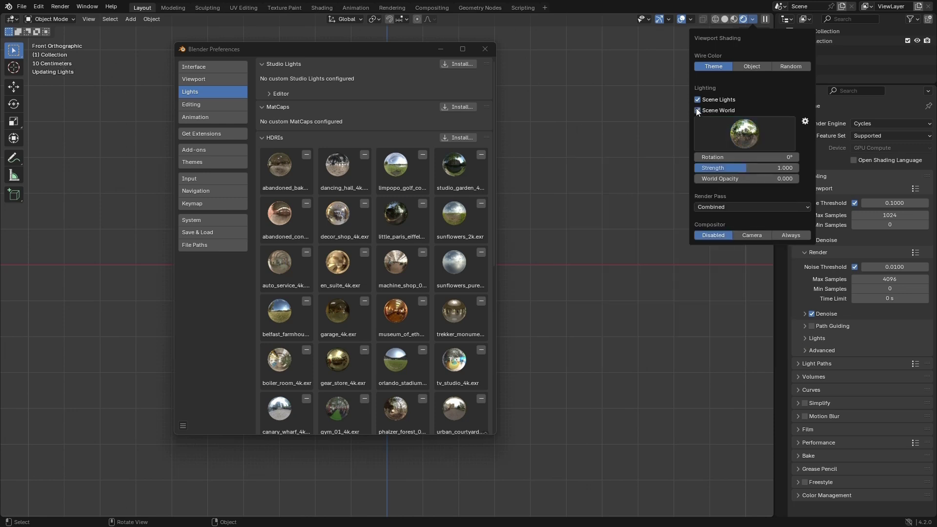
Look over the Editing, Get Extensions and Add-ons sections of the preferences
{"action": "left_click", "coordinate": [206, 108]}
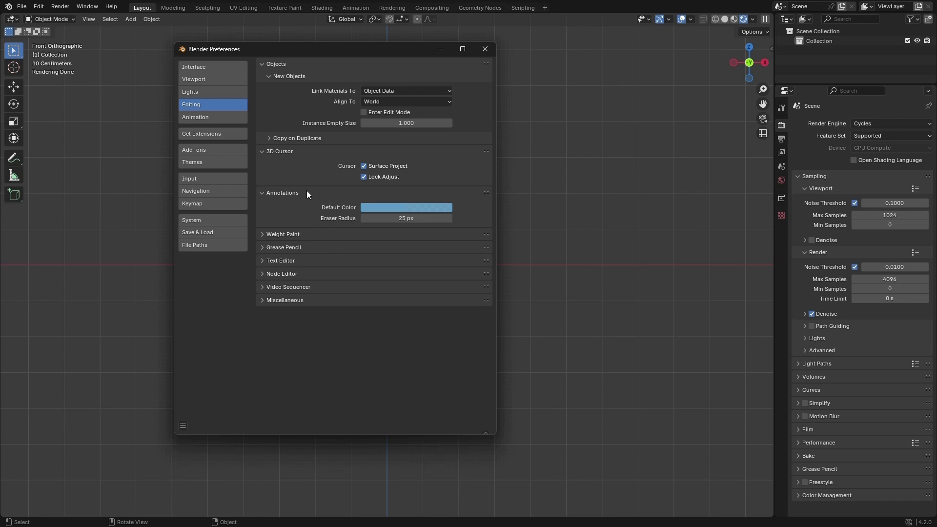
{"action": "left_click", "coordinate": [218, 134]}
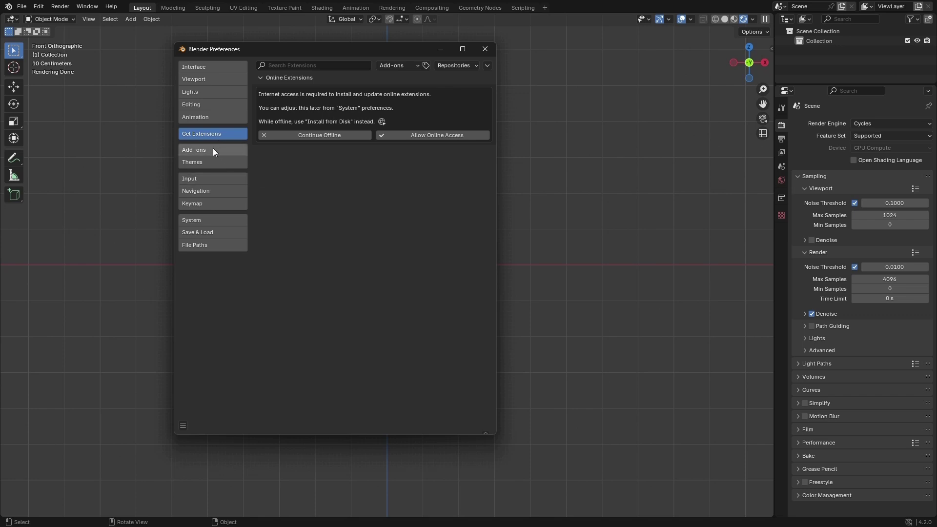
{"action": "left_click", "coordinate": [212, 150]}
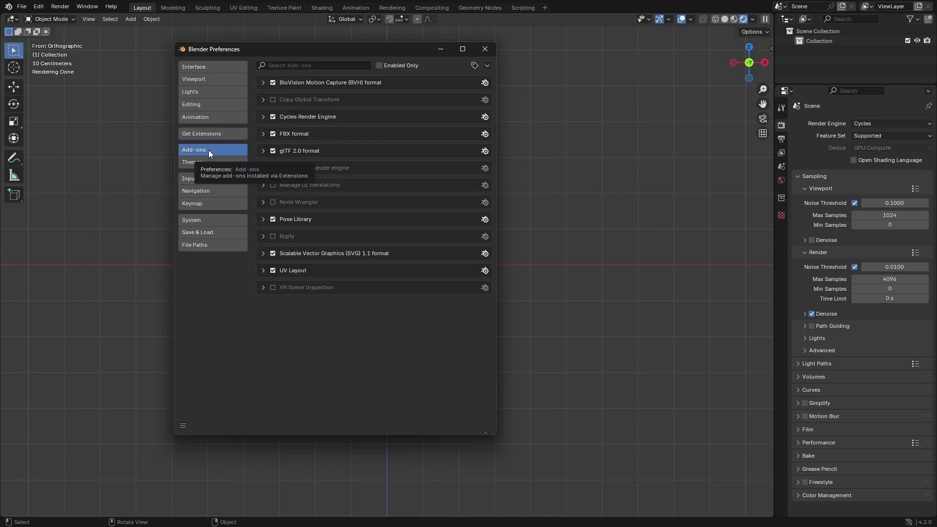
{"action": "left_click", "coordinate": [231, 131]}
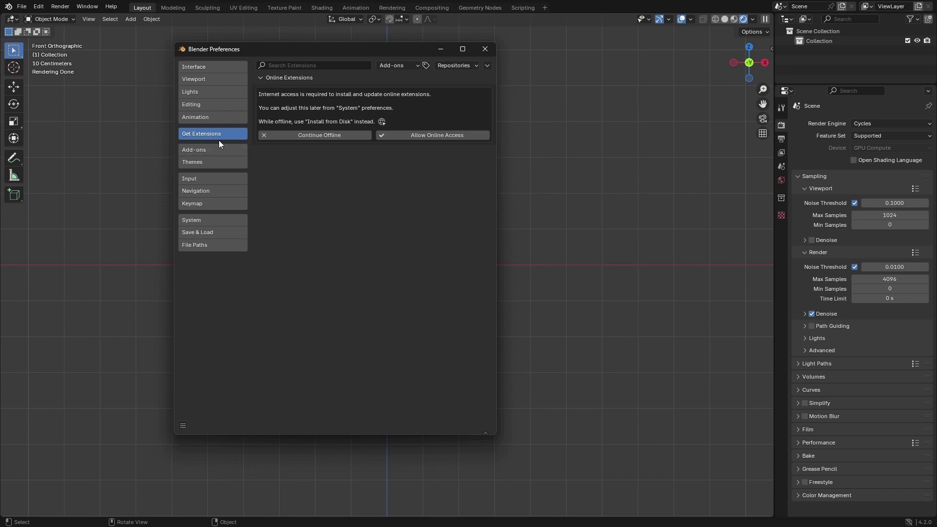
{"action": "left_click", "coordinate": [237, 149]}
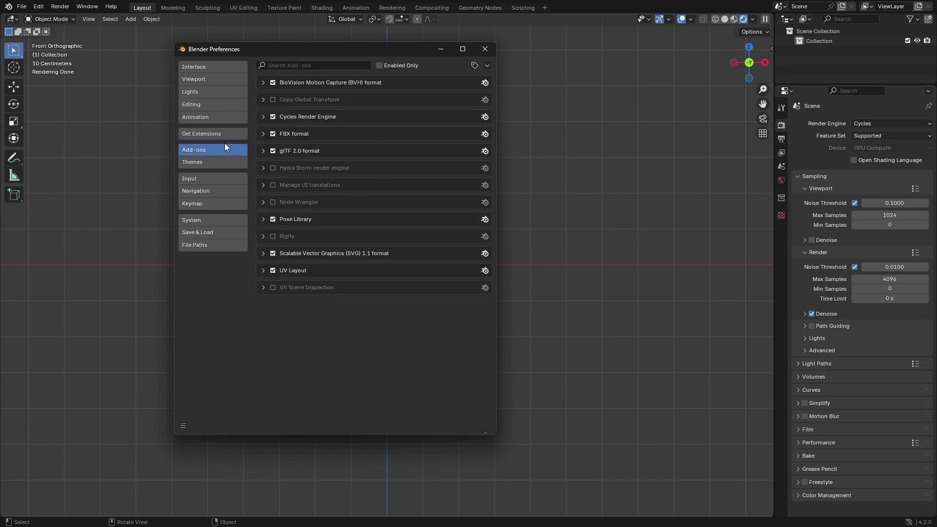
Allow online access for extensions and install the 3D Viewport Pie Menus add-on, found by searching for "pie"
{"action": "left_click", "coordinate": [224, 135]}
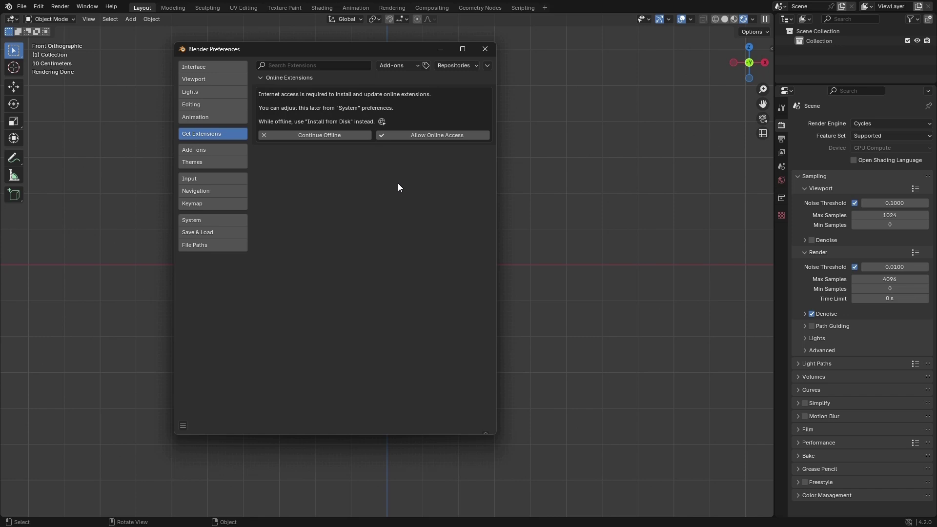
{"action": "left_click", "coordinate": [421, 135]}
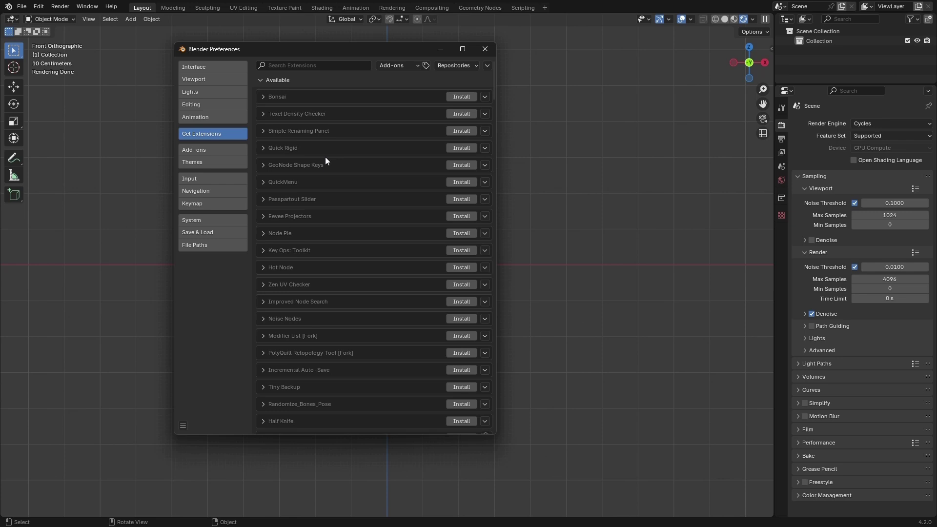
{"action": "left_click", "coordinate": [314, 65]}
{"action": "type", "text": "pie"}
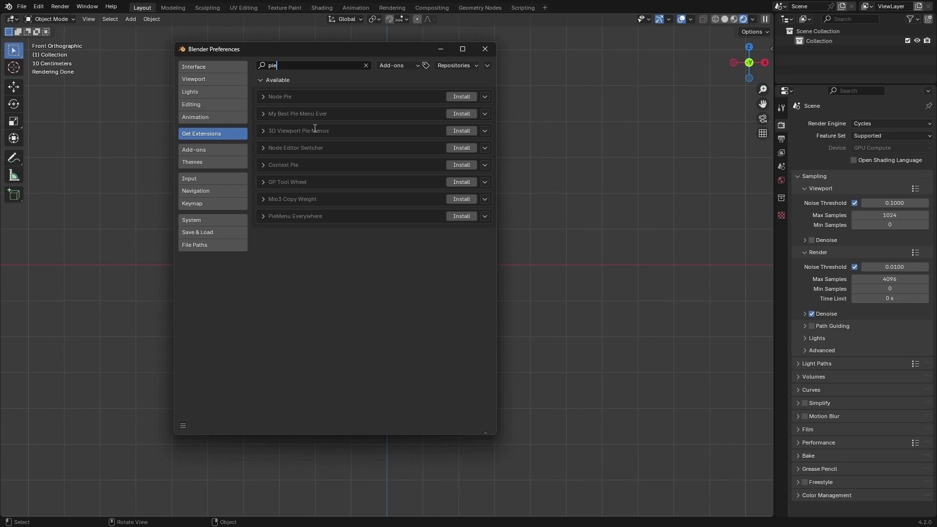
{"action": "left_click", "coordinate": [466, 131]}
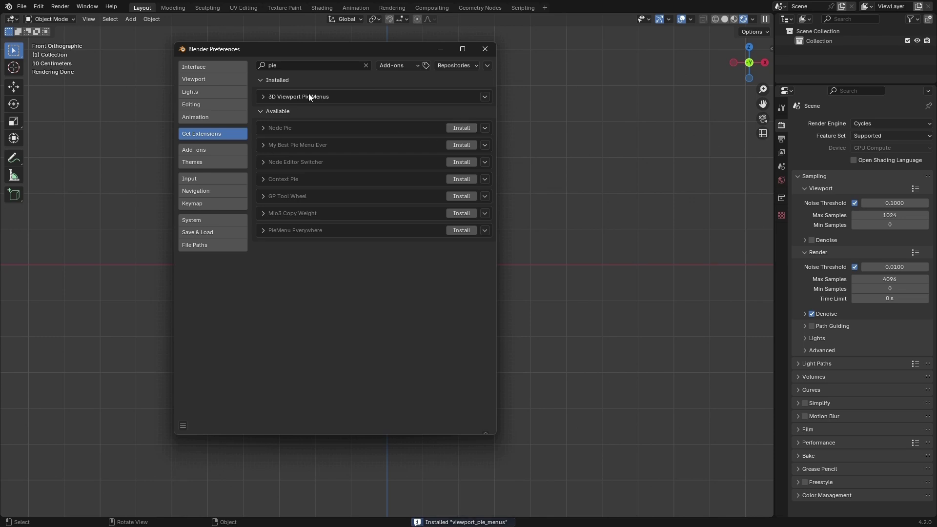
Search the extensions for "loop" and install the LoopTools add-on
{"action": "left_click", "coordinate": [295, 65]}
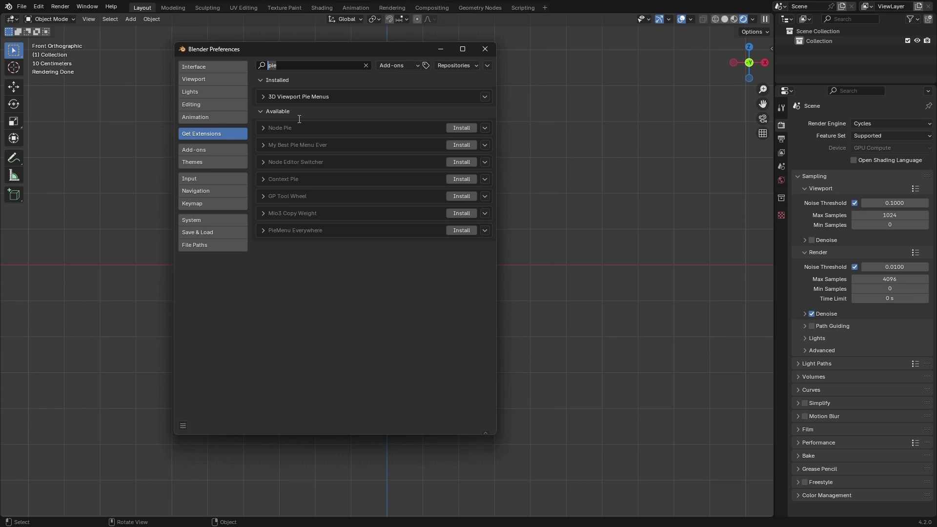
{"action": "type", "text": "loop"}
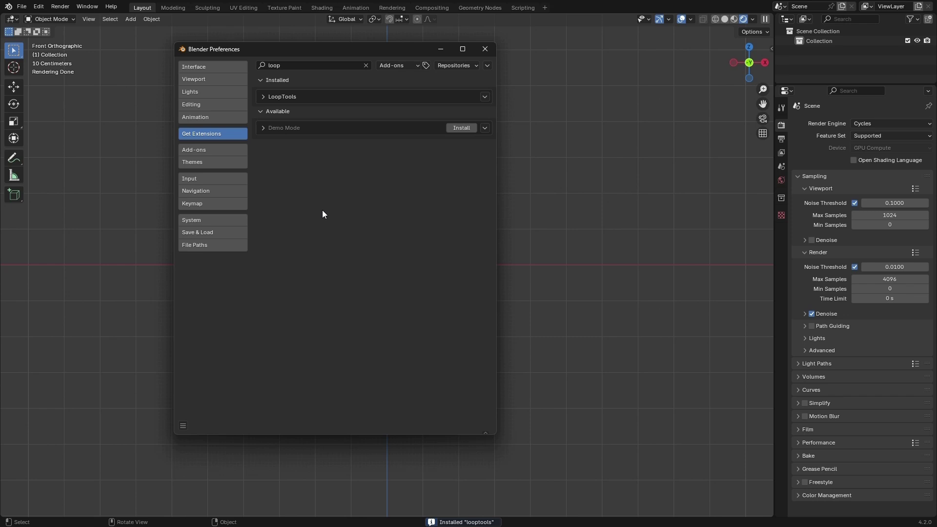
Expand the settings of the installed 3D Viewport Pie Menus add-on and disable 3D View - Origin Pie
{"action": "left_click", "coordinate": [225, 150]}
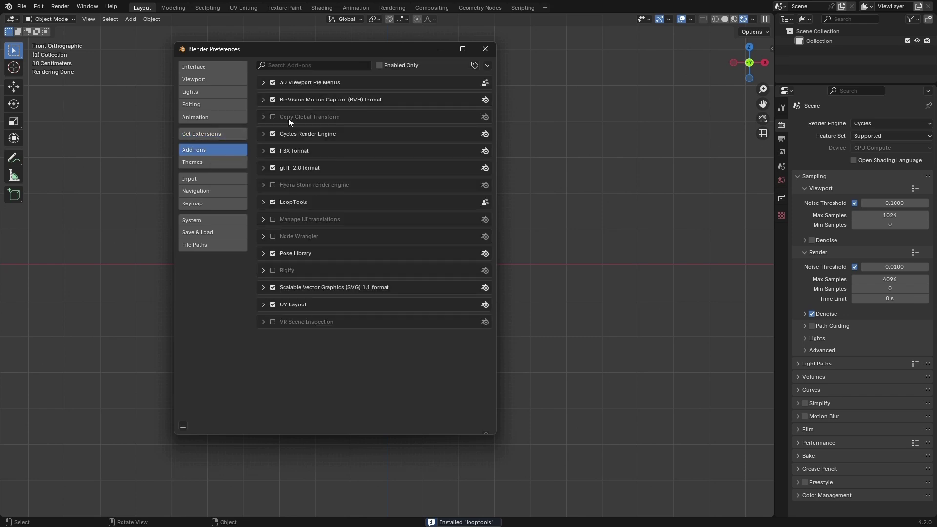
{"action": "left_click", "coordinate": [263, 83]}
{"action": "scroll", "coordinate": [354, 250], "scroll_direction": "down", "scroll_amount": 6}
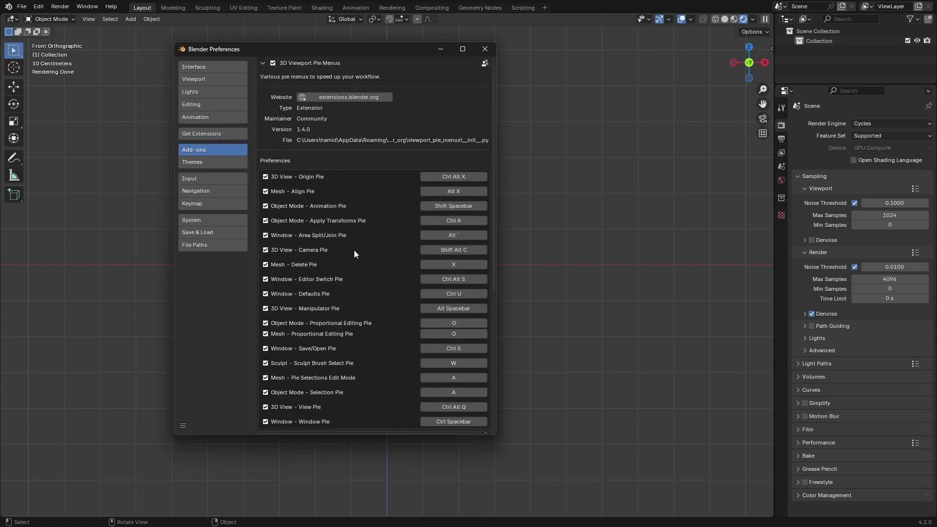
{"action": "scroll", "coordinate": [293, 202], "scroll_direction": "up", "scroll_amount": 4}
{"action": "left_click", "coordinate": [265, 157]}
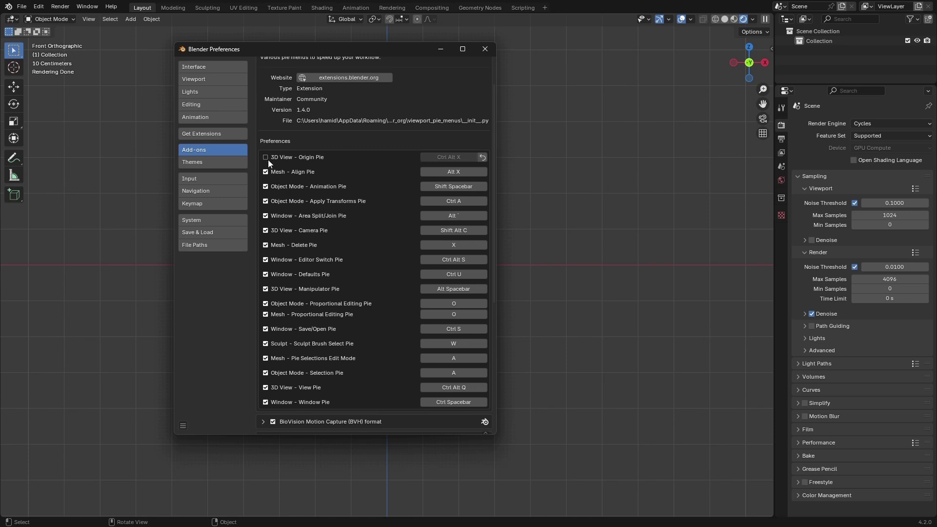
Disable all remaining pies of the 3D Viewport Pie Menus add-on, from Mesh - Align Pie through Window - Window Pie
{"action": "left_click", "coordinate": [265, 172]}
{"action": "left_click", "coordinate": [265, 186]}
{"action": "left_click", "coordinate": [266, 201]}
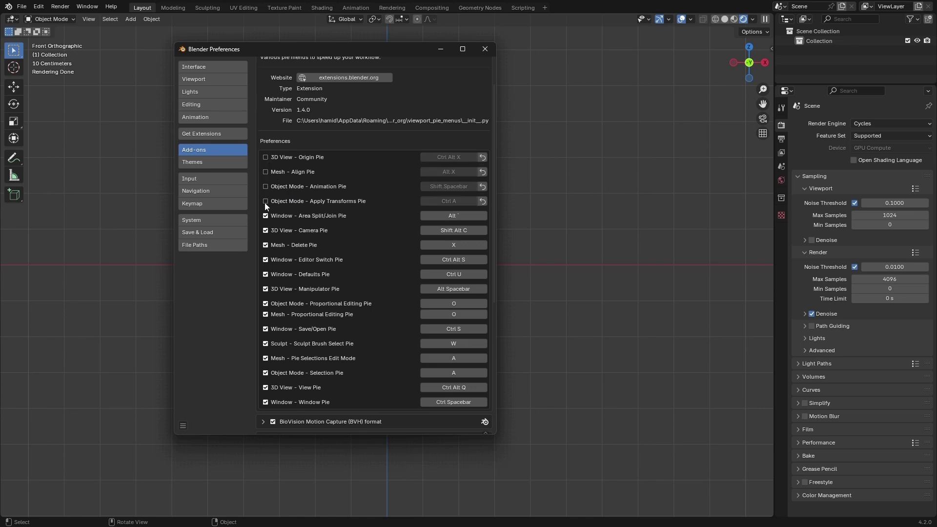
{"action": "left_click", "coordinate": [266, 216]}
{"action": "left_click", "coordinate": [266, 230]}
{"action": "left_click", "coordinate": [265, 245]}
{"action": "left_click", "coordinate": [266, 260]}
{"action": "left_click", "coordinate": [265, 274]}
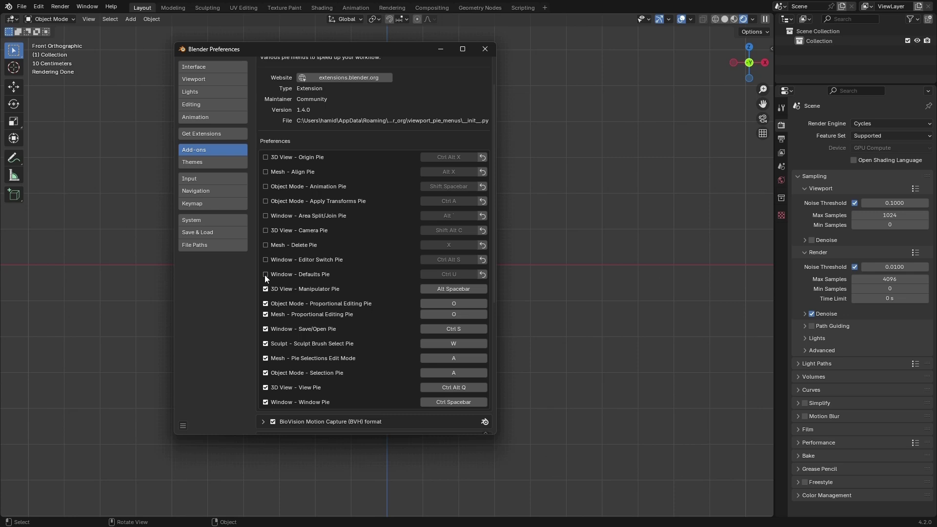
{"action": "left_click", "coordinate": [265, 289]}
{"action": "left_click", "coordinate": [266, 303]}
{"action": "left_click", "coordinate": [265, 314]}
{"action": "left_click", "coordinate": [265, 329]}
{"action": "left_click", "coordinate": [265, 344]}
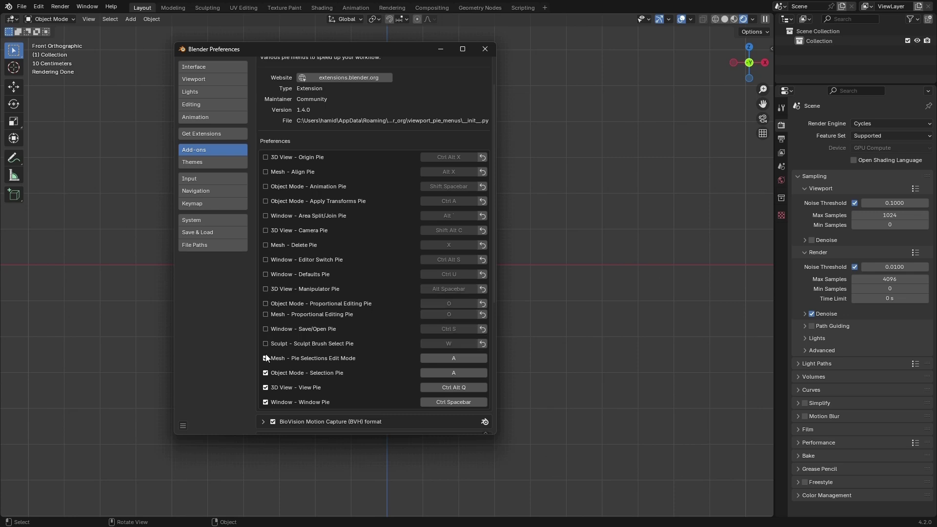
{"action": "left_click", "coordinate": [266, 358]}
{"action": "left_click", "coordinate": [266, 372]}
{"action": "left_click", "coordinate": [265, 387]}
{"action": "left_click", "coordinate": [265, 402]}
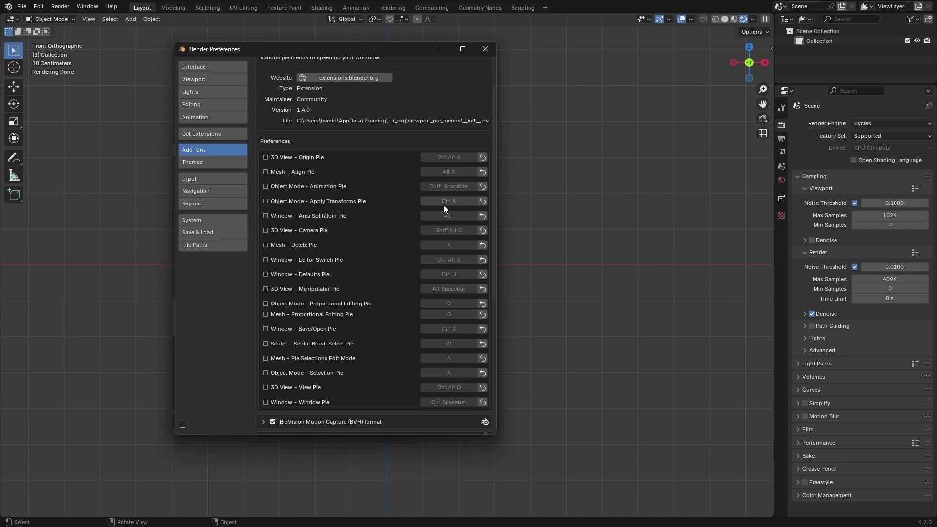
Re-enable 3D View - Origin Pie and collapse the 3D Viewport Pie Menus add-on's settings
{"action": "left_click", "coordinate": [265, 157]}
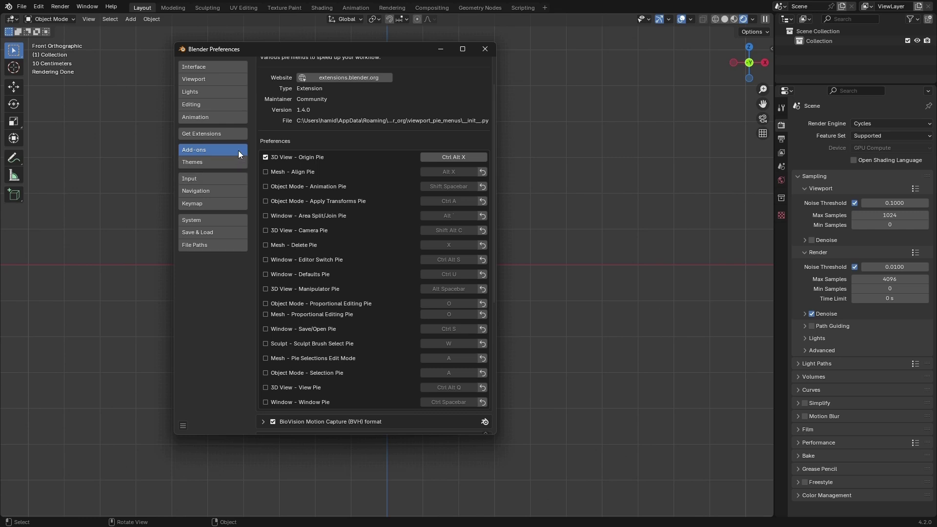
{"action": "scroll", "coordinate": [271, 113], "scroll_direction": "up", "scroll_amount": 3}
{"action": "left_click", "coordinate": [264, 90]}
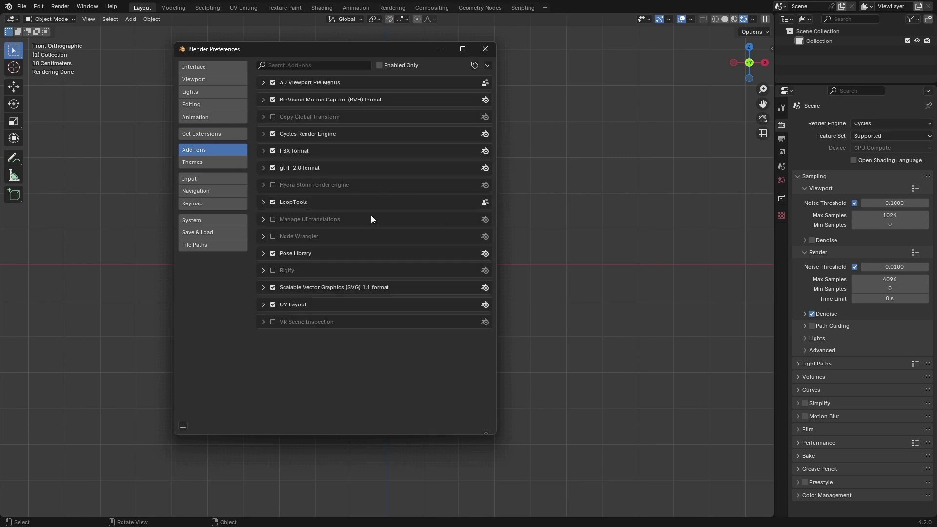
Look over the LoopTools add-on details, the theme presets and the option for installing add-ons from disk
{"action": "left_click", "coordinate": [262, 202]}
{"action": "left_click", "coordinate": [263, 202]}
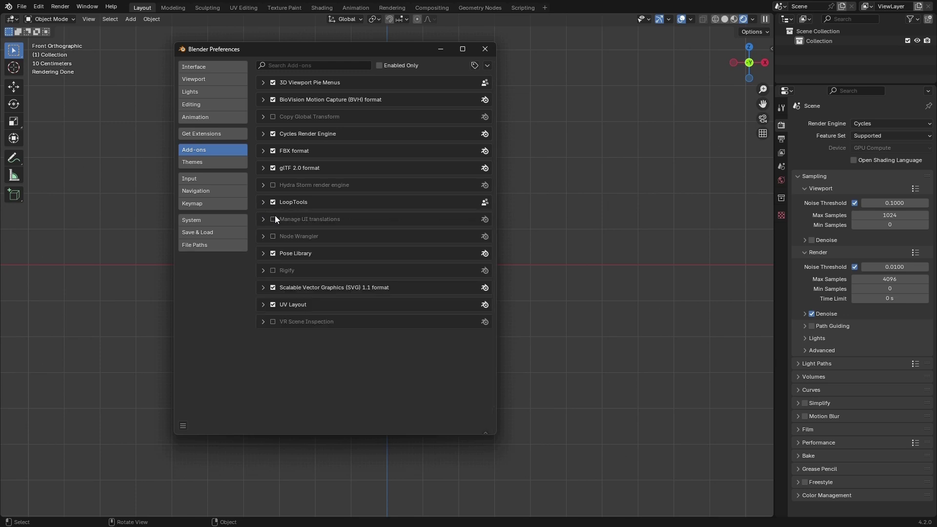
{"action": "left_click", "coordinate": [212, 163]}
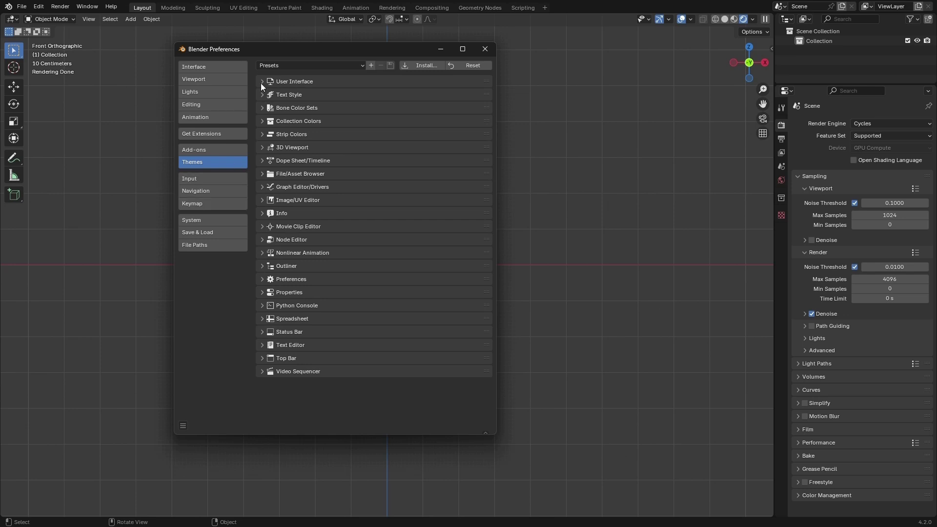
{"action": "left_click", "coordinate": [274, 65]}
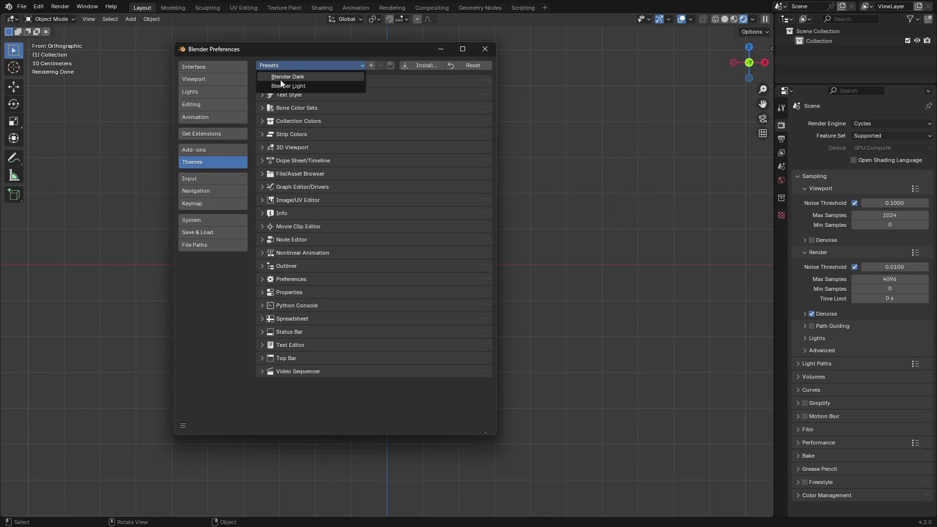
{"action": "left_click", "coordinate": [292, 67]}
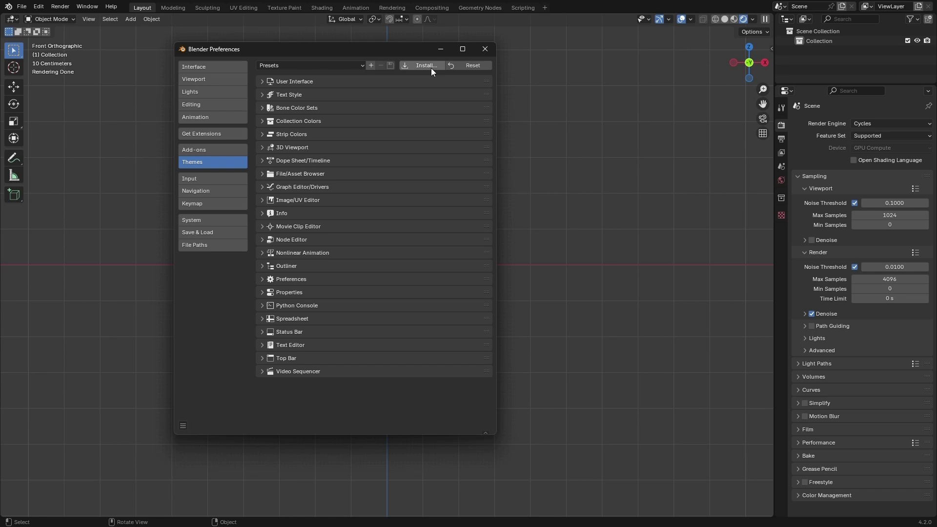
{"action": "left_click", "coordinate": [229, 149]}
{"action": "left_click", "coordinate": [487, 66]}
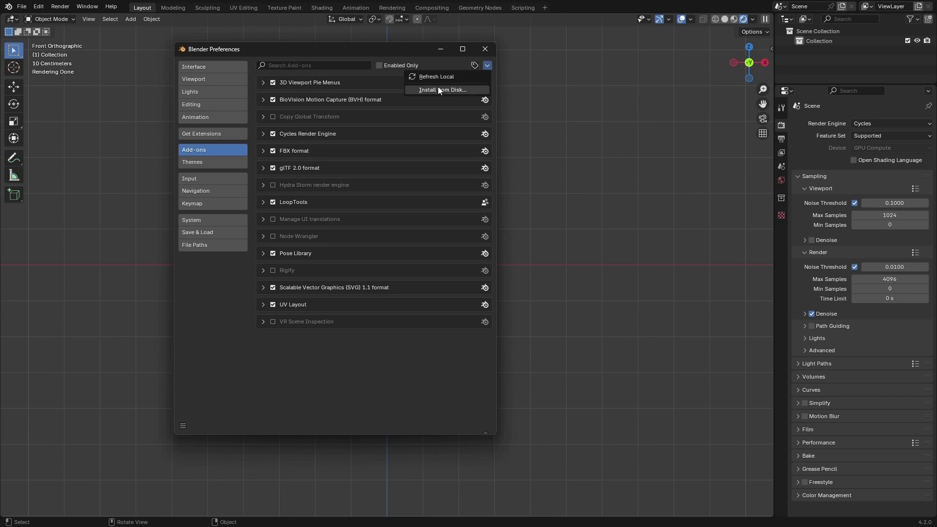
Enable Emulate Numpad in the Input preferences
{"action": "left_click", "coordinate": [219, 179]}
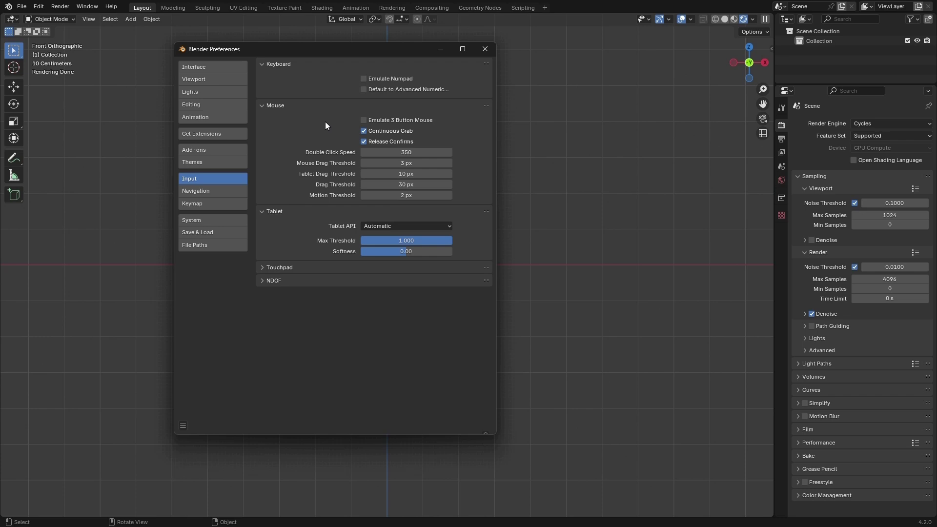
{"action": "left_click", "coordinate": [365, 79]}
Enable Orbit Around Selection and Zoom to Mouse Position in the Navigation preferences, with the preferences window moved clear of the viewport's centre
{"action": "left_click", "coordinate": [213, 193]}
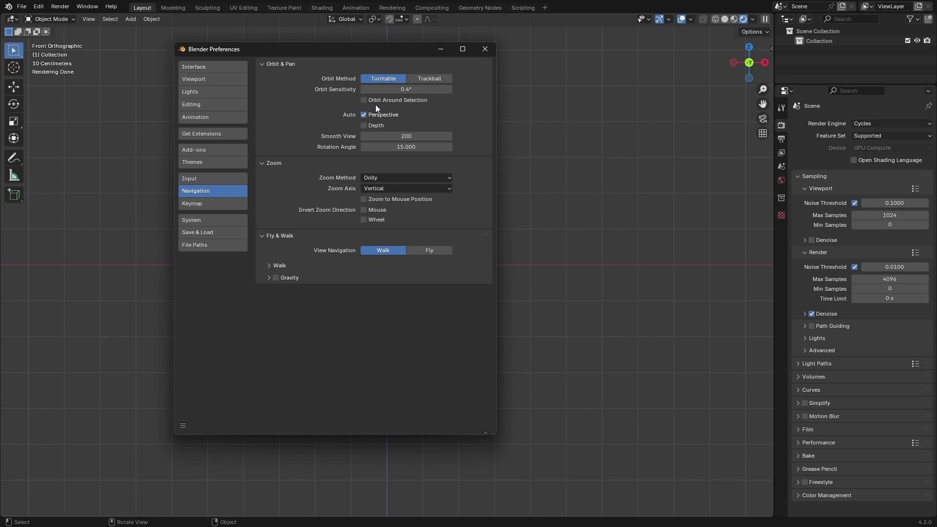
{"action": "left_click_drag", "start_coordinate": [361, 49], "coordinate": [198, 66]}
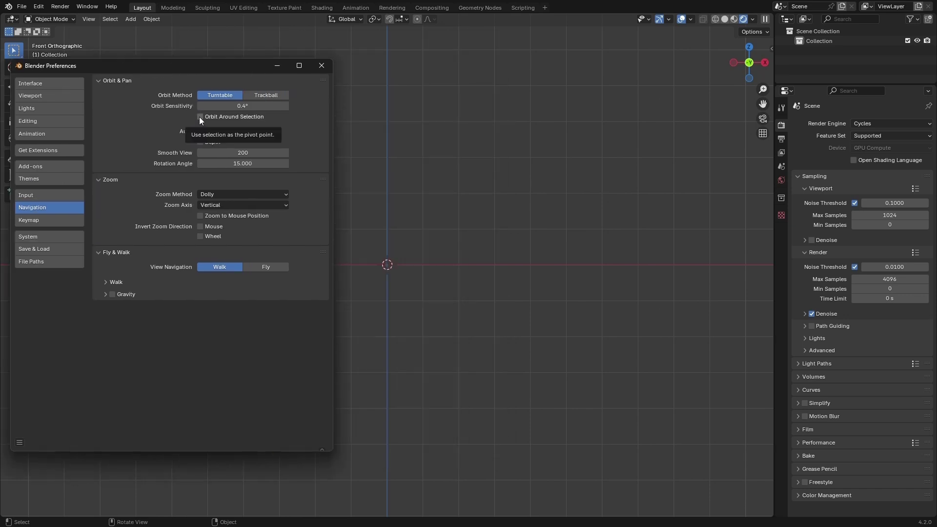
{"action": "left_click", "coordinate": [200, 117]}
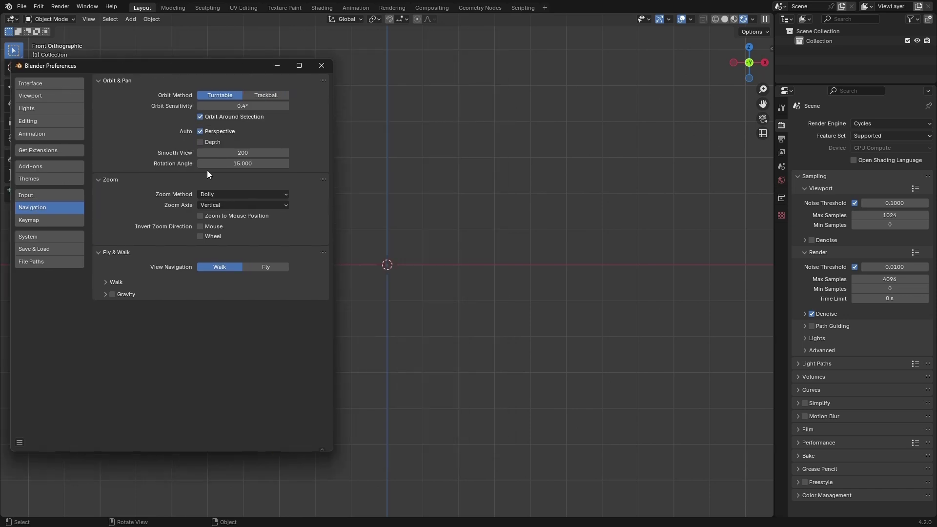
{"action": "left_click", "coordinate": [200, 216]}
Add a cube mesh to the scene and switch the viewport to solid shading
{"action": "middle_click_drag", "start_coordinate": [505, 231], "coordinate": [459, 299]}
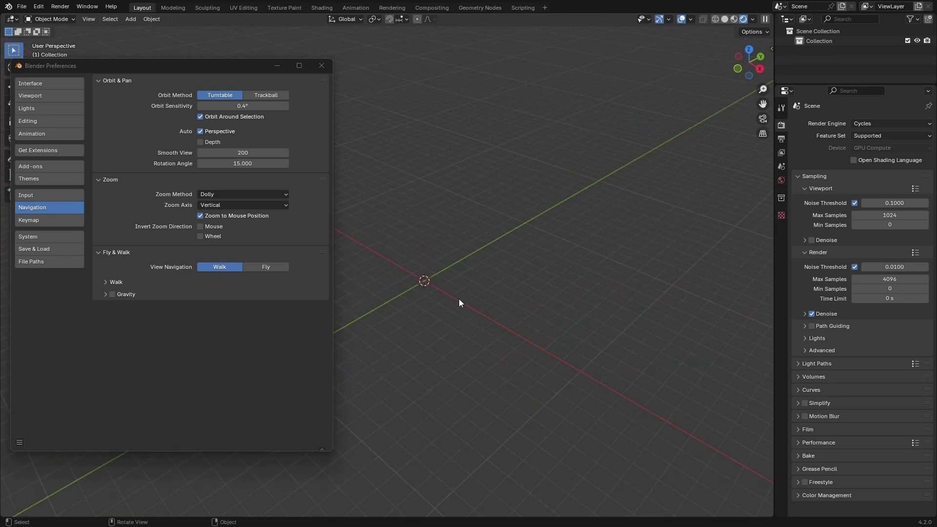
{"action": "key", "text": "shift+a"}
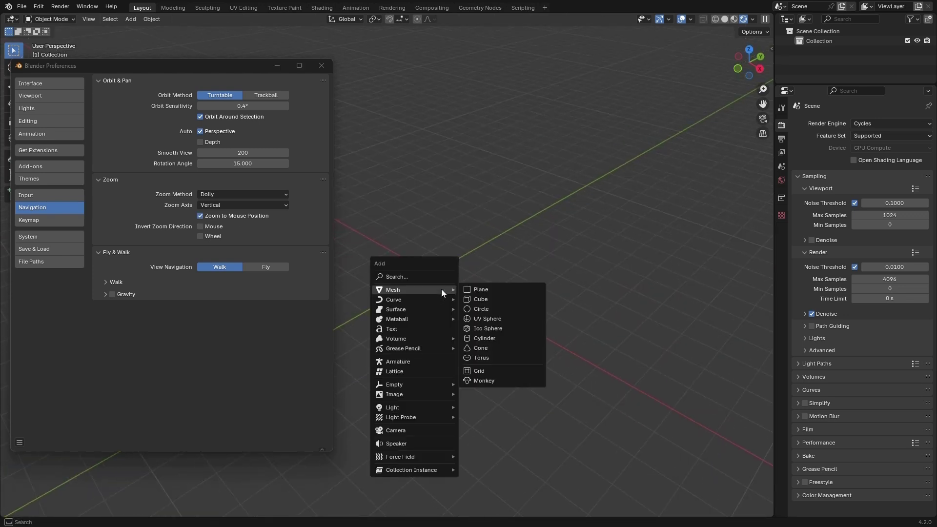
{"action": "left_click", "coordinate": [503, 298]}
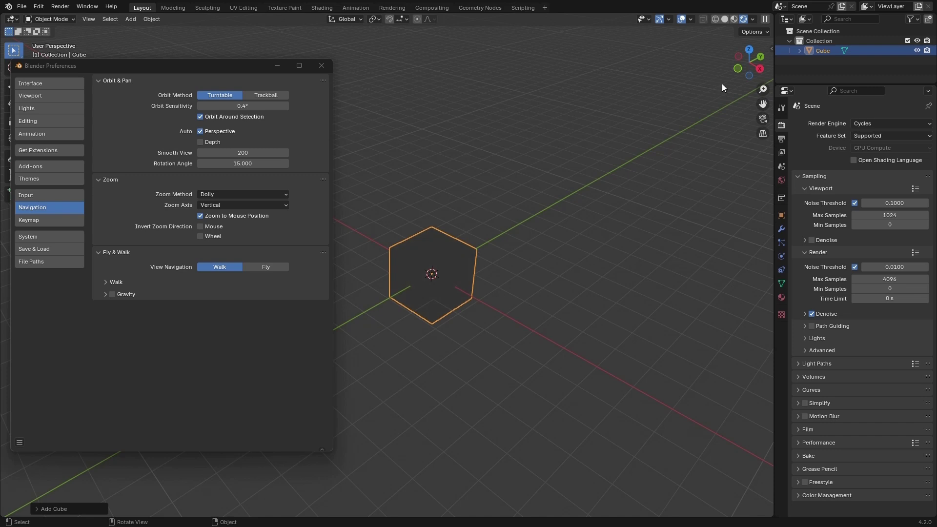
{"action": "left_click", "coordinate": [726, 20]}
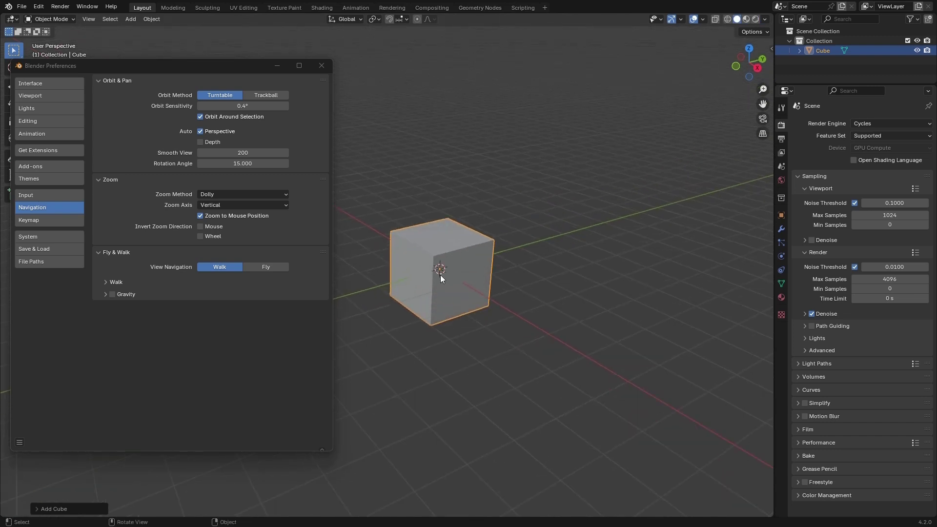
Disable Orbit Around Selection and Zoom to Mouse Position and test orbiting and zooming around the cube
{"action": "left_click", "coordinate": [200, 117]}
{"action": "left_click", "coordinate": [200, 216]}
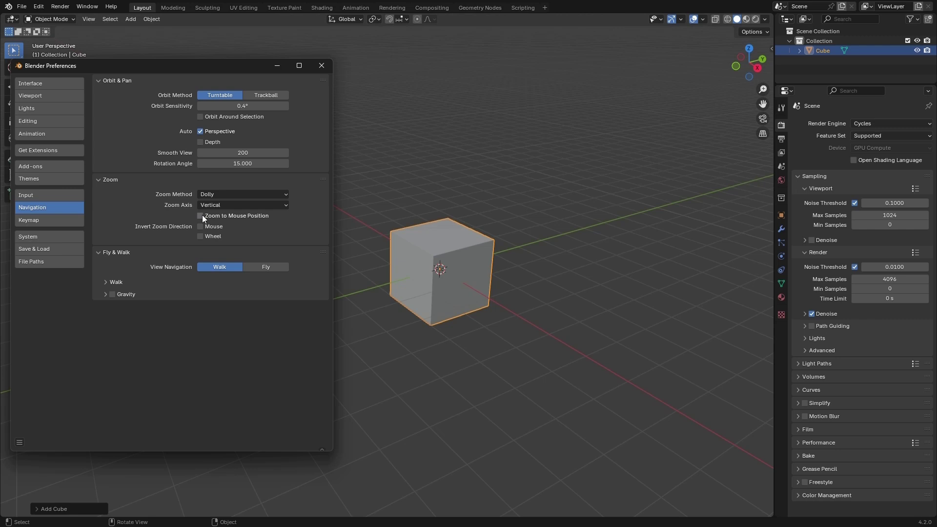
{"action": "middle_click_drag", "start_coordinate": [464, 196], "coordinate": [533, 195]}
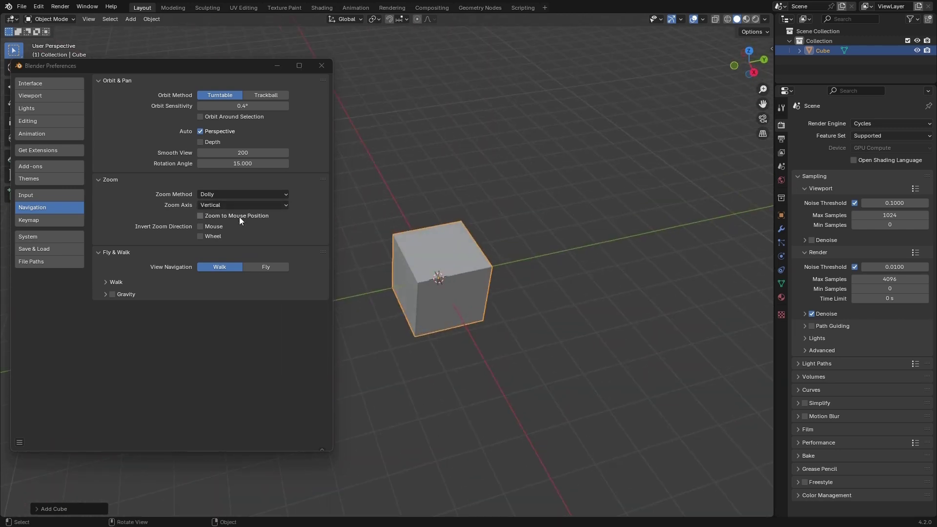
{"action": "middle_click_drag", "start_coordinate": [519, 280], "coordinate": [509, 288]}
{"action": "scroll", "coordinate": [515, 213], "scroll_direction": "up", "scroll_amount": 5}
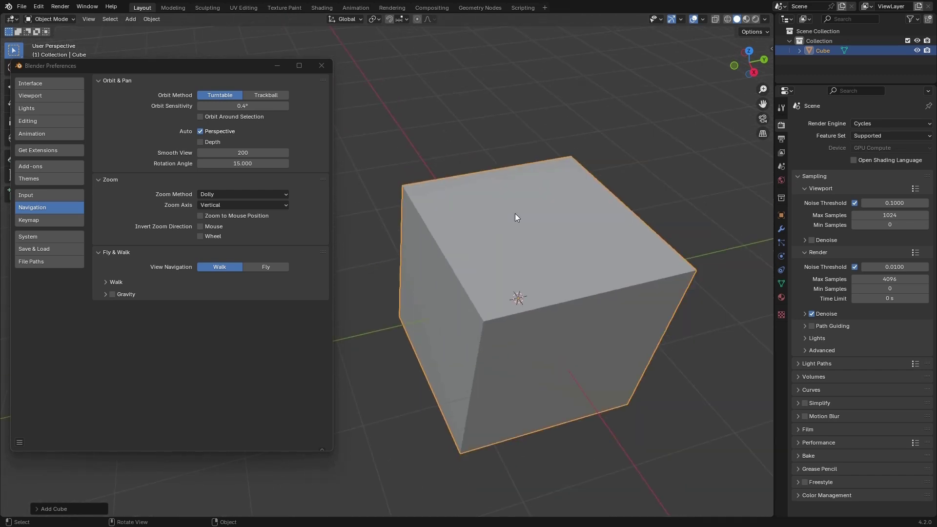
{"action": "scroll", "coordinate": [515, 213], "scroll_direction": "down", "scroll_amount": 7}
{"action": "scroll", "coordinate": [515, 212], "scroll_direction": "up", "scroll_amount": 4}
Enable Orbit Around Selection, Auto Depth and Zoom to Mouse Position, and test zooming and orbiting around the cube
{"action": "left_click", "coordinate": [201, 118]}
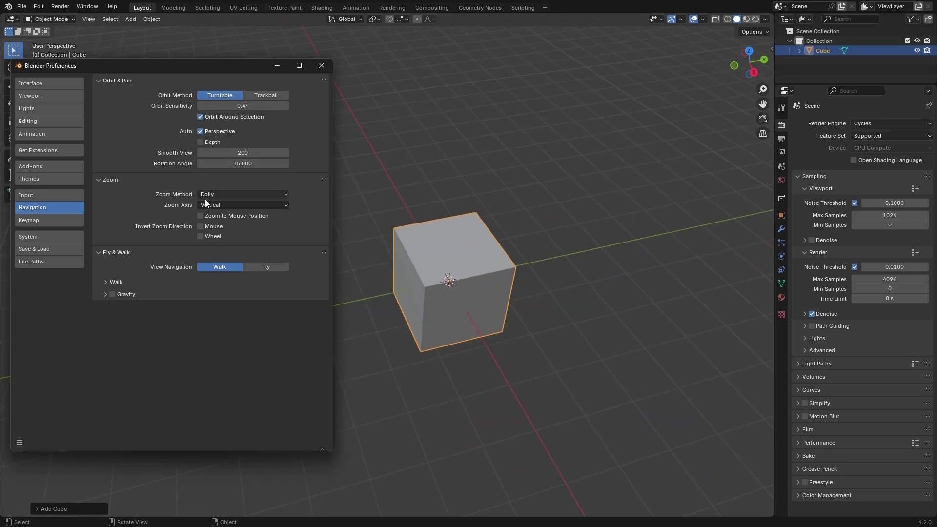
{"action": "left_click", "coordinate": [201, 142]}
{"action": "scroll", "coordinate": [459, 277], "scroll_direction": "up", "scroll_amount": 6}
{"action": "scroll", "coordinate": [461, 278], "scroll_direction": "down", "scroll_amount": 9}
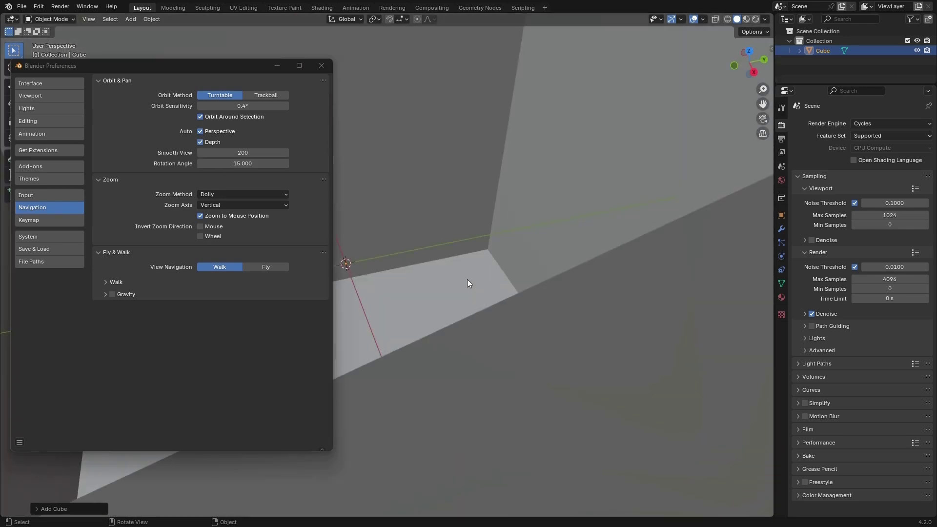
{"action": "scroll", "coordinate": [466, 268], "scroll_direction": "up", "scroll_amount": 5}
{"action": "middle_click_drag", "start_coordinate": [459, 290], "coordinate": [420, 351]}
Look over the Keymap preferences, including the name and key-binding search modes and the Node Editor (Global) shortcuts
{"action": "left_click", "coordinate": [60, 219]}
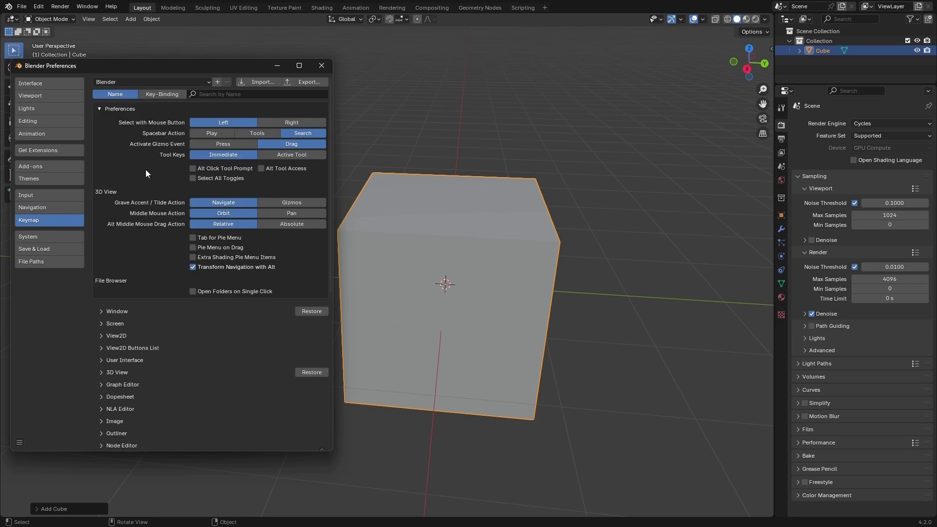
{"action": "left_click", "coordinate": [227, 92]}
{"action": "left_click", "coordinate": [157, 92]}
{"action": "left_click", "coordinate": [156, 93]}
{"action": "left_click", "coordinate": [127, 92]}
{"action": "scroll", "coordinate": [171, 365], "scroll_direction": "down", "scroll_amount": 8}
{"action": "scroll", "coordinate": [171, 365], "scroll_direction": "down", "scroll_amount": 5}
{"action": "left_click", "coordinate": [102, 194]}
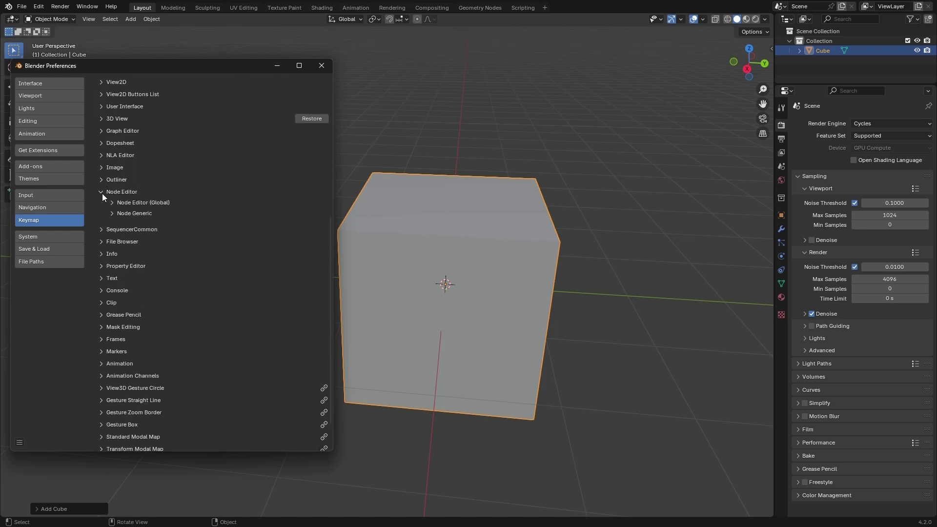
{"action": "left_click", "coordinate": [111, 202]}
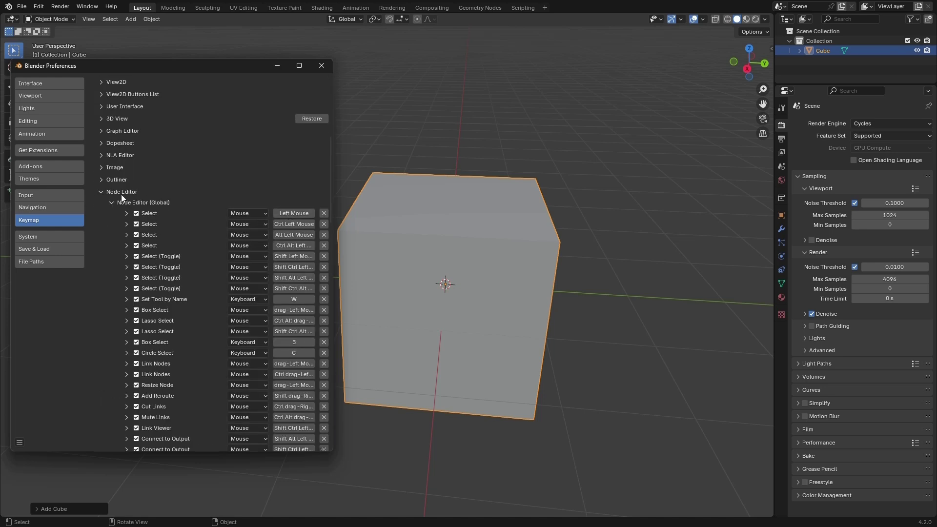
{"action": "left_click", "coordinate": [101, 191]}
{"action": "scroll", "coordinate": [163, 242], "scroll_direction": "up", "scroll_amount": 13}
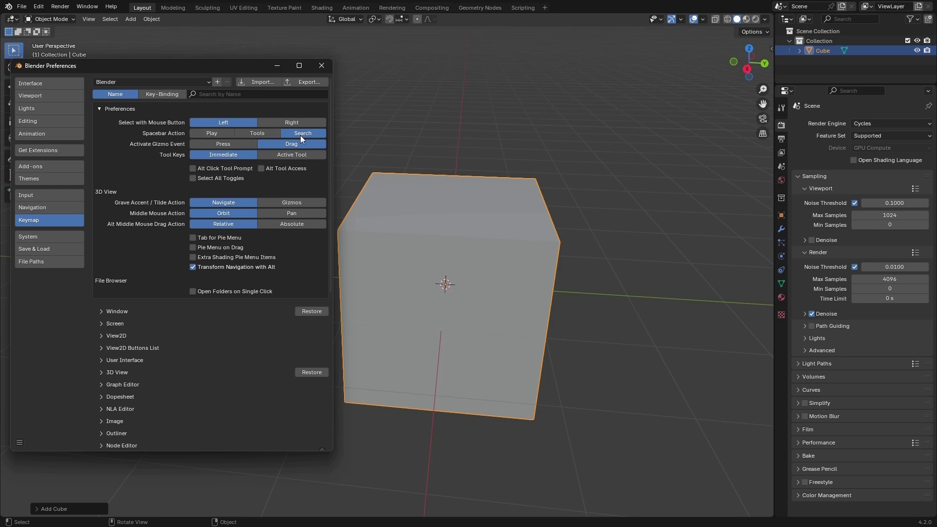
Switch the keymap's Spacebar Action to Play and set it back to Search
{"action": "left_click", "coordinate": [207, 132]}
{"action": "left_click", "coordinate": [283, 132]}
Compare the CUDA, OptiX and HIP options for Cycles Render Devices in the System preferences and choose CUDA
{"action": "left_click", "coordinate": [43, 239]}
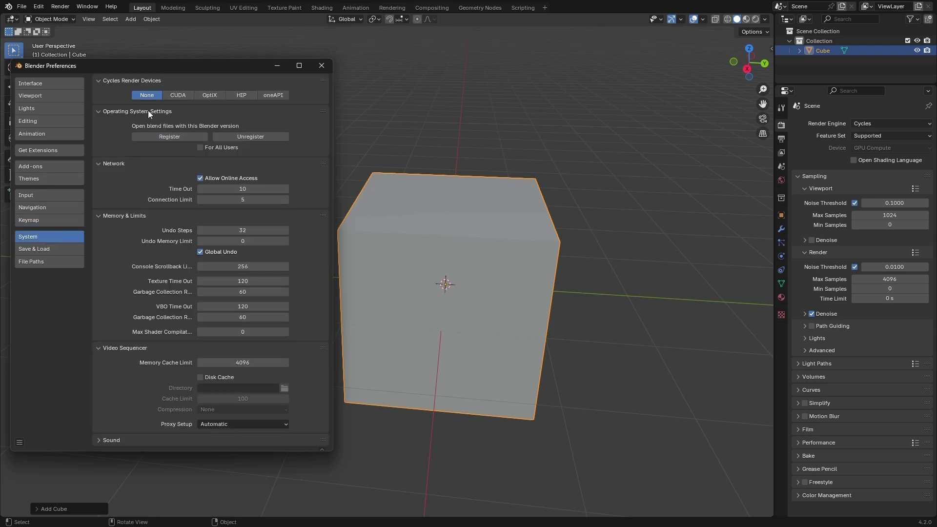
{"action": "left_click", "coordinate": [178, 95]}
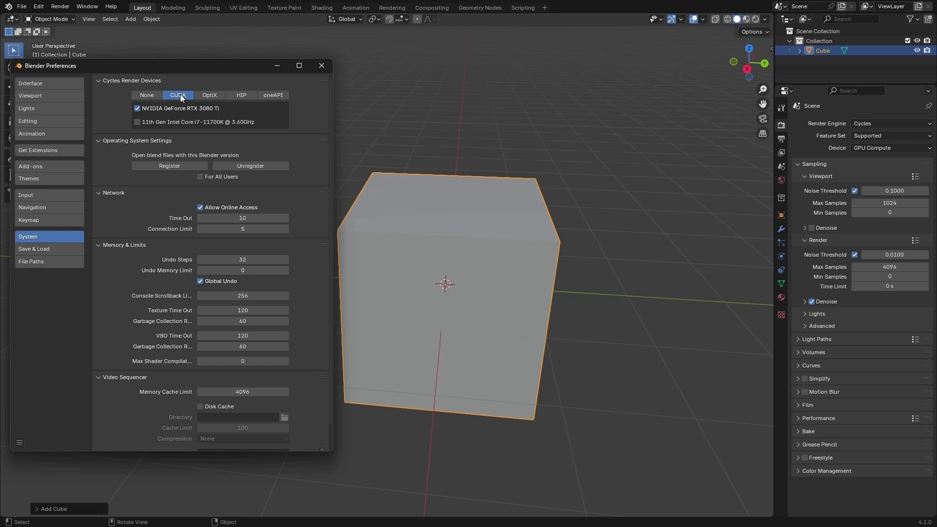
{"action": "left_click", "coordinate": [210, 95]}
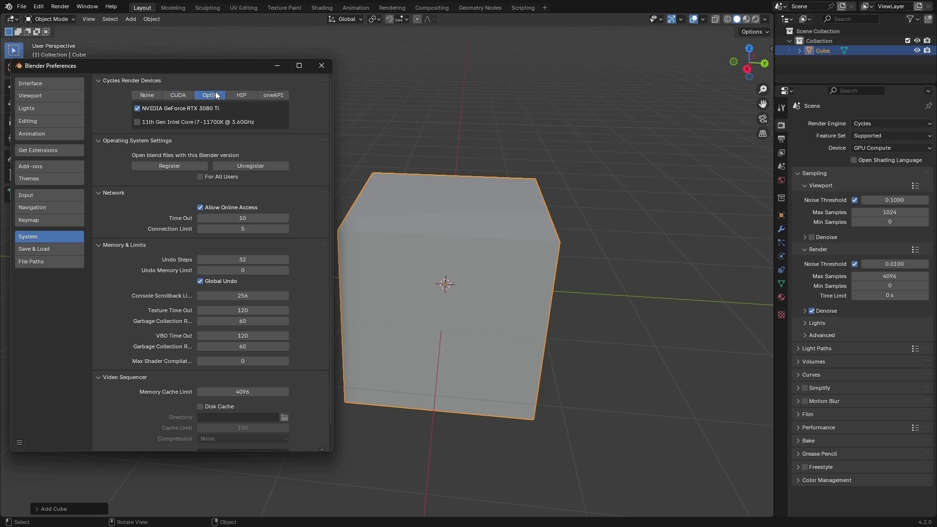
{"action": "left_click", "coordinate": [242, 96]}
{"action": "left_click", "coordinate": [181, 96]}
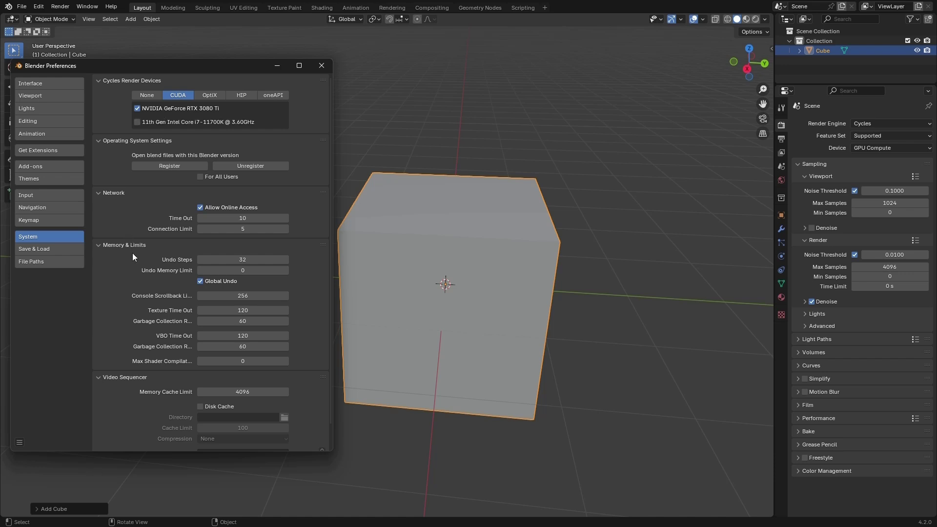
Set Undo Steps to 256 under Memory & Limits
{"action": "left_click", "coordinate": [239, 260]}
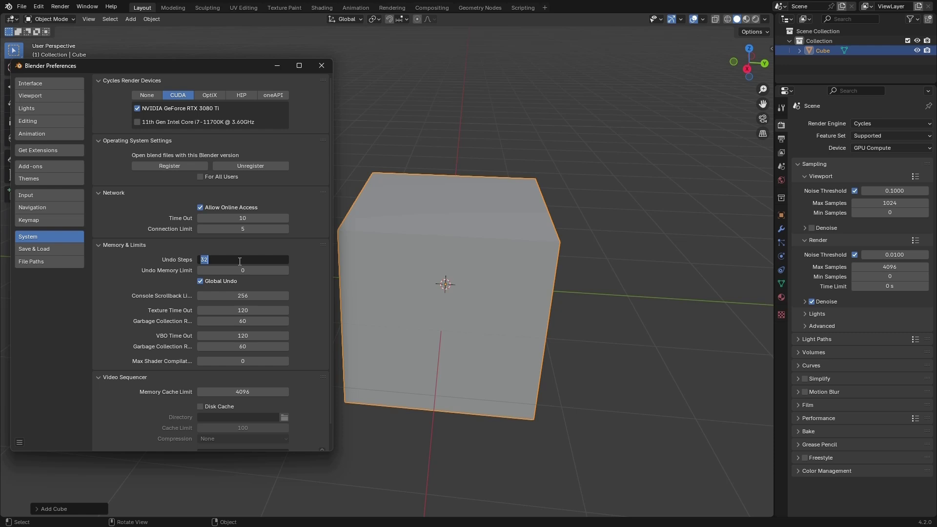
{"action": "type", "text": "256"}
{"action": "key", "text": "Return"}
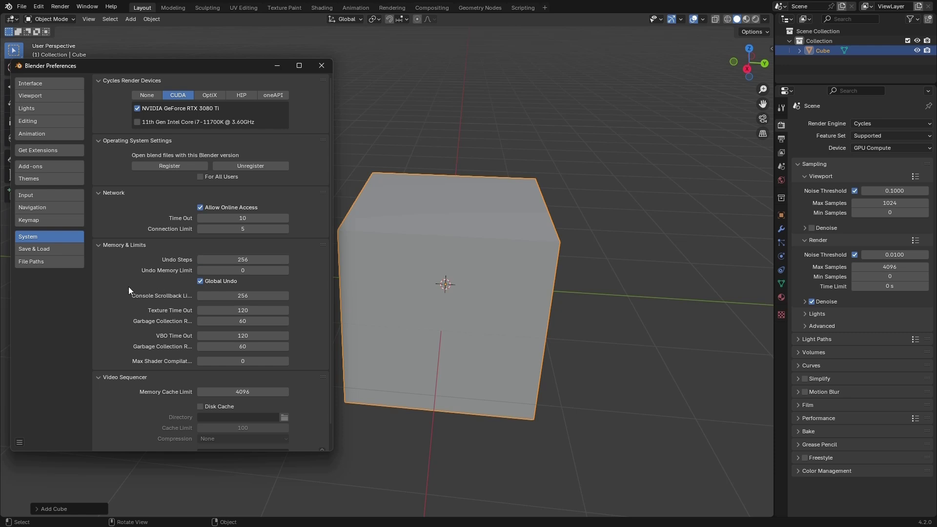
Look over the Save & Load preferences and the auto-save and save options for preferences, and close the Preferences window
{"action": "left_click", "coordinate": [70, 249]}
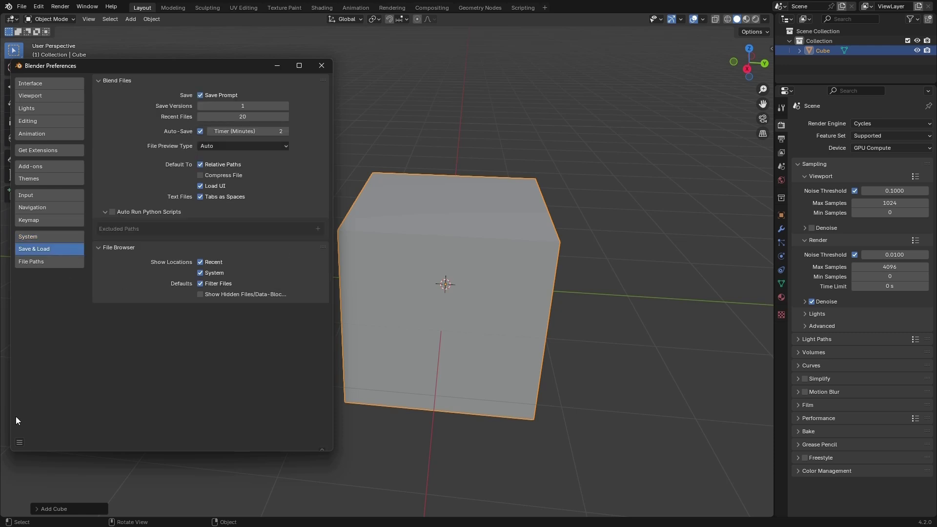
{"action": "left_click", "coordinate": [19, 442]}
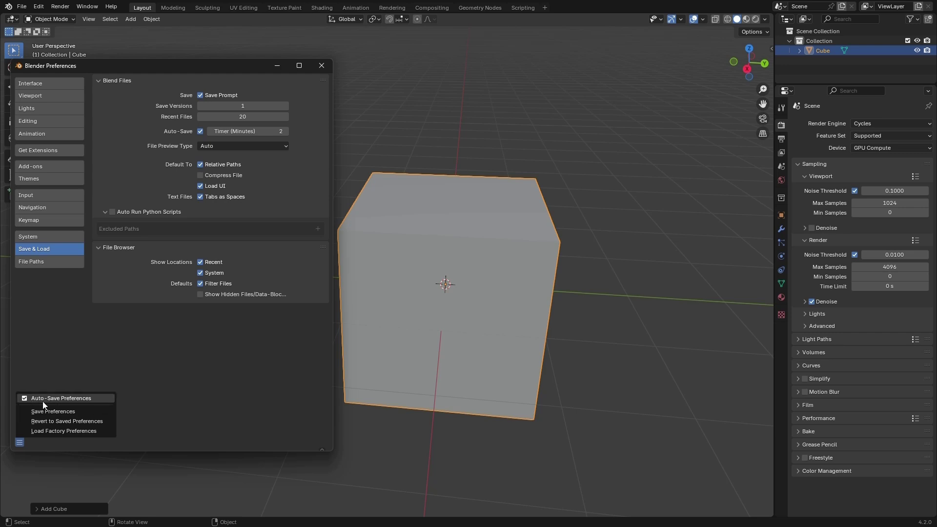
{"action": "left_click", "coordinate": [322, 66]}
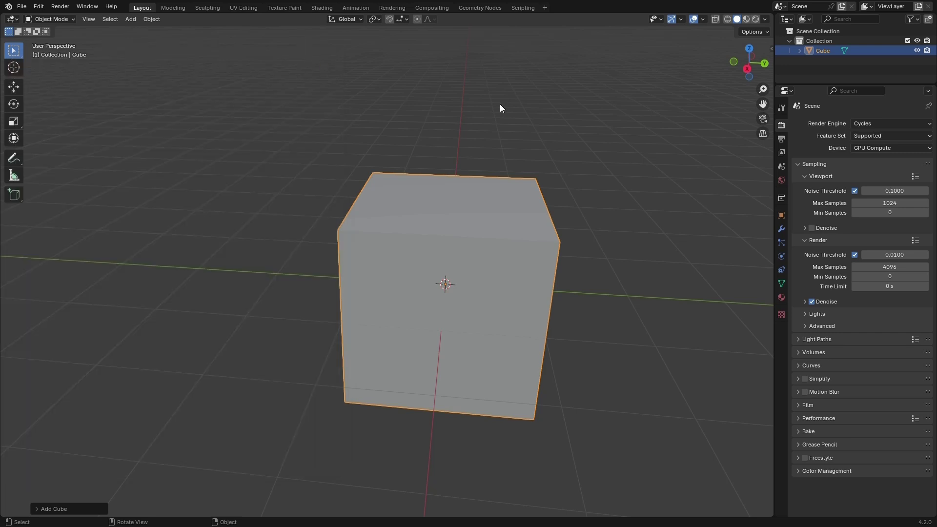
Deselect and reselect the cube, and examine it from several sides and distances
{"action": "left_click", "coordinate": [502, 105]}
{"action": "middle_click_drag", "start_coordinate": [501, 104], "coordinate": [507, 166]}
{"action": "scroll", "coordinate": [488, 231], "scroll_direction": "down", "scroll_amount": 4}
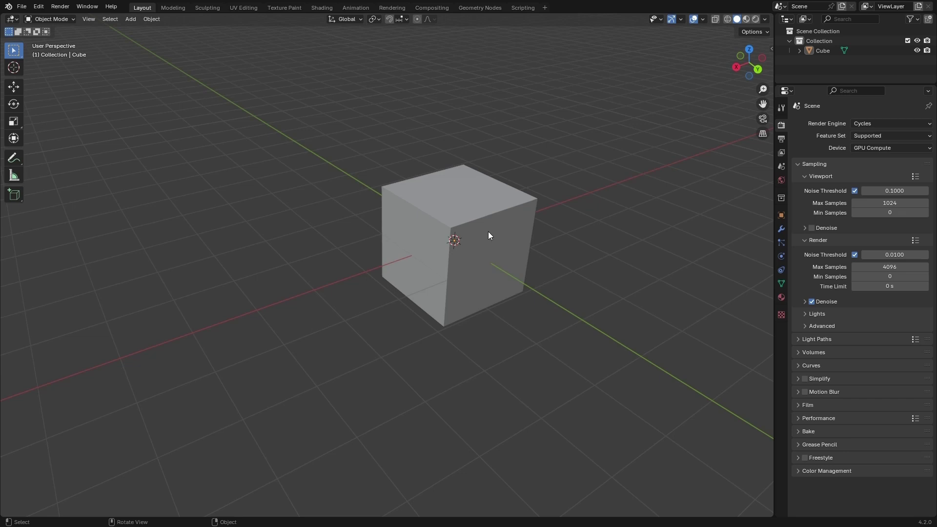
{"action": "left_click", "coordinate": [490, 230]}
{"action": "scroll", "coordinate": [523, 216], "scroll_direction": "up", "scroll_amount": 3}
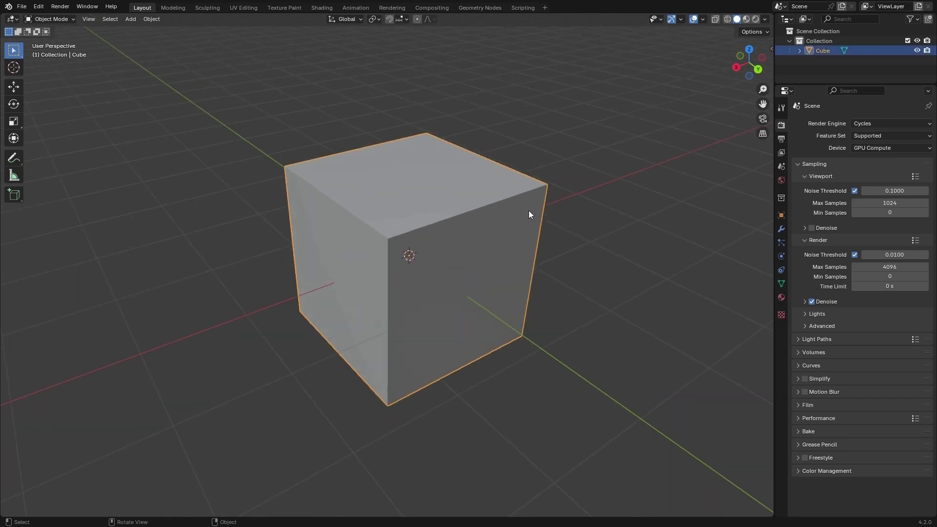
{"action": "middle_click_drag", "start_coordinate": [529, 215], "coordinate": [379, 165]}
{"action": "scroll", "coordinate": [377, 192], "scroll_direction": "down", "scroll_amount": 4}
{"action": "scroll", "coordinate": [463, 223], "scroll_direction": "up", "scroll_amount": 4}
{"action": "scroll", "coordinate": [347, 192], "scroll_direction": "down", "scroll_amount": 3}
{"action": "scroll", "coordinate": [356, 182], "scroll_direction": "up", "scroll_amount": 3}
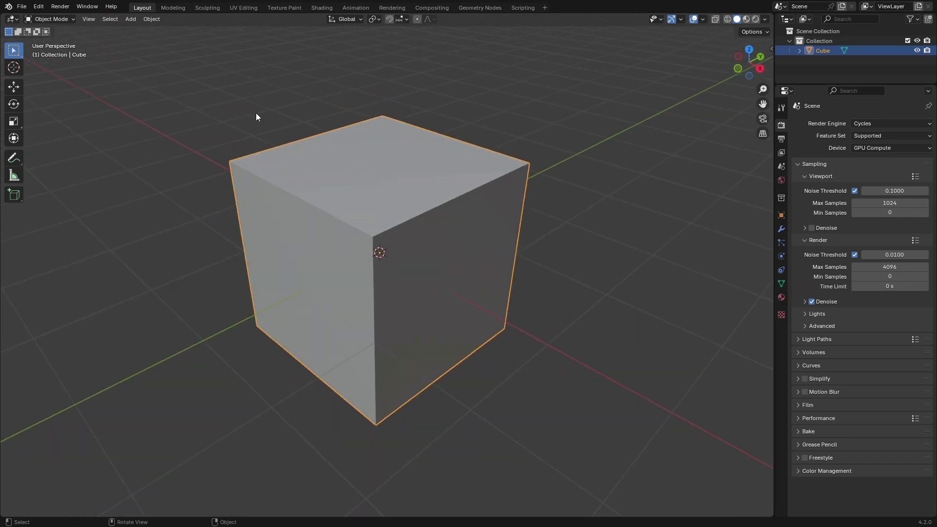
Look over the interaction modes available for the cube and switch it to Edit Mode
{"action": "key", "text": "ctrl+Tab"}
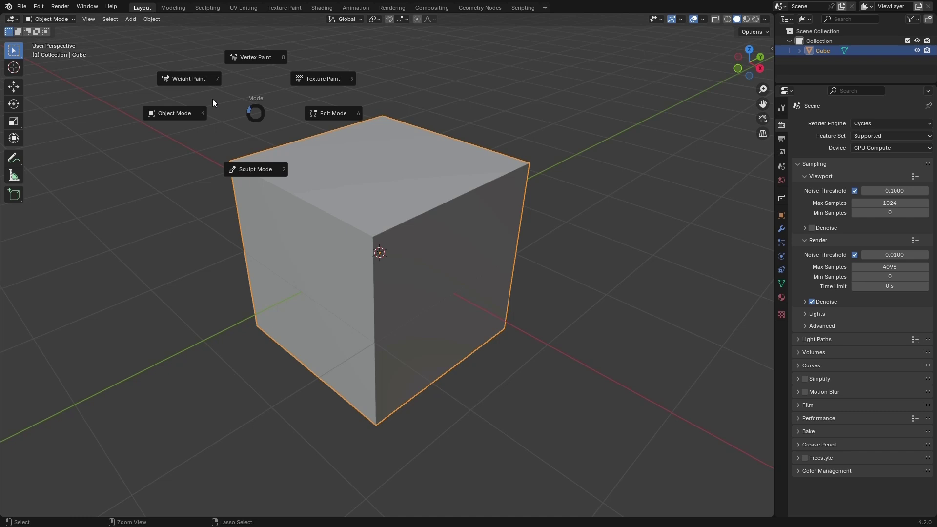
{"action": "left_click", "coordinate": [257, 114]}
{"action": "left_click", "coordinate": [256, 113]}
{"action": "left_click", "coordinate": [380, 220]}
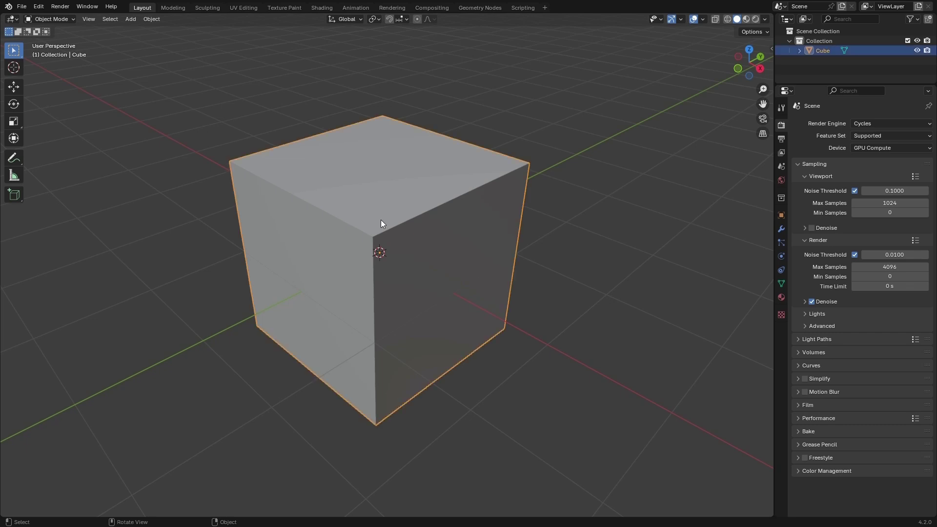
{"action": "key", "text": "Tab"}
{"action": "scroll", "coordinate": [380, 223], "scroll_direction": "down", "scroll_amount": 3}
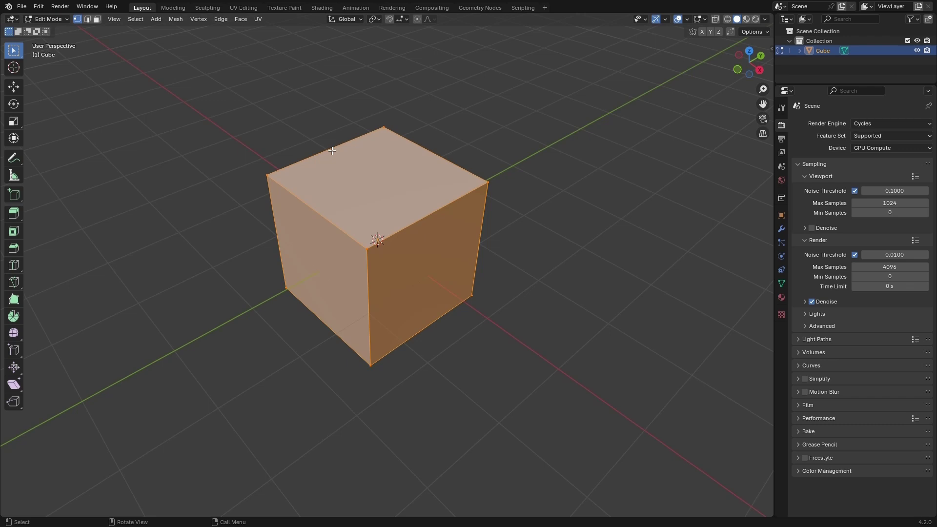
Select single top corner vertices of the cube, and in edge selection mode select one of its top edges
{"action": "left_click", "coordinate": [224, 137]}
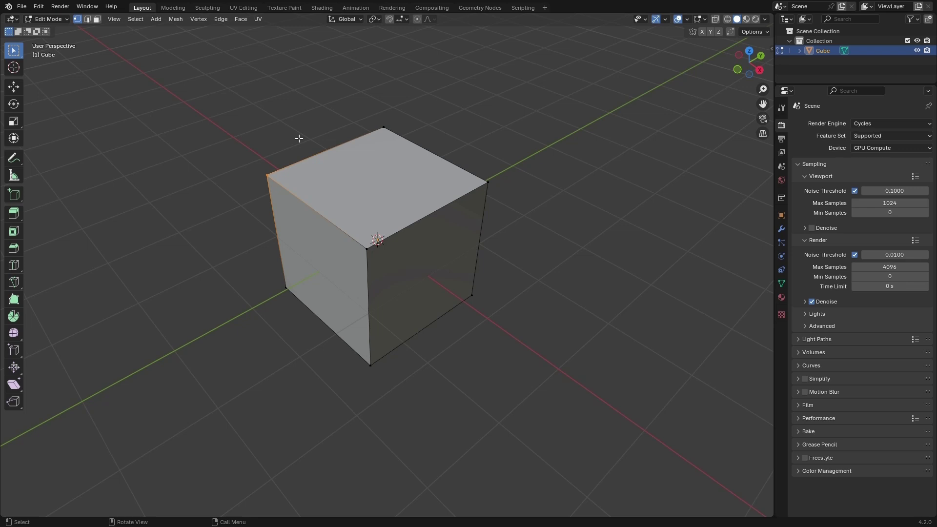
{"action": "left_click", "coordinate": [385, 102]}
{"action": "key", "text": "2"}
{"action": "left_click", "coordinate": [324, 151]}
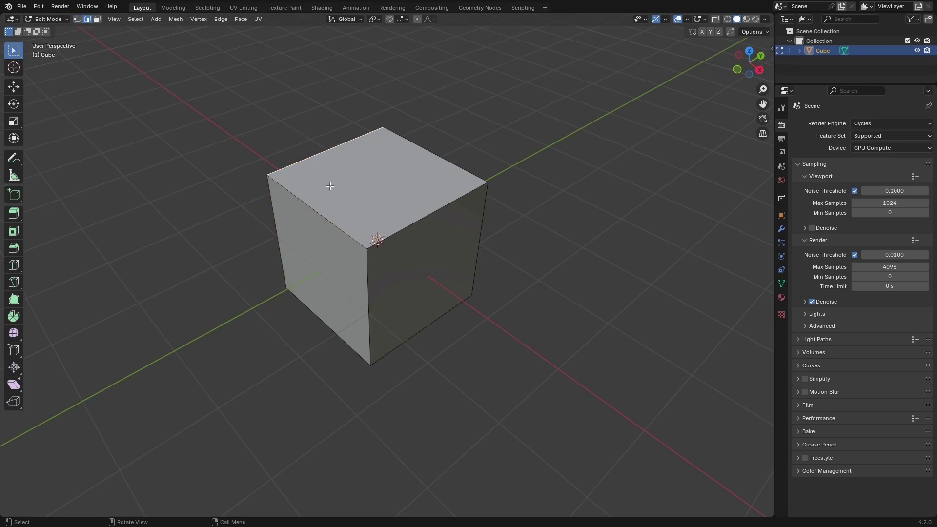
{"action": "middle_click_drag", "start_coordinate": [331, 186], "coordinate": [385, 253]}
{"action": "scroll", "coordinate": [412, 132], "scroll_direction": "up", "scroll_amount": 5}
{"action": "scroll", "coordinate": [301, 192], "scroll_direction": "down", "scroll_amount": 8}
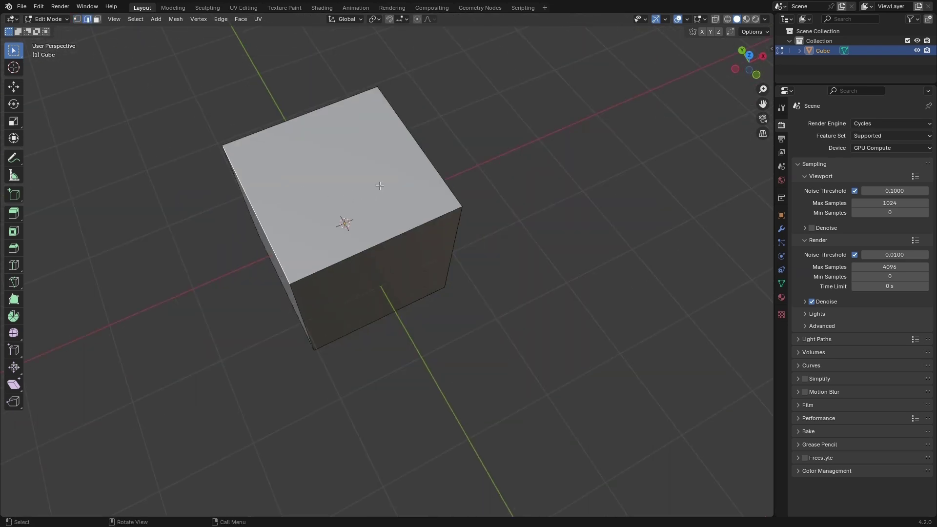
{"action": "middle_click_drag", "start_coordinate": [302, 192], "coordinate": [335, 178]}
Try the vertex, edge and face selection modes on the cube, ending in face selection with the top face selected
{"action": "key", "text": "1"}
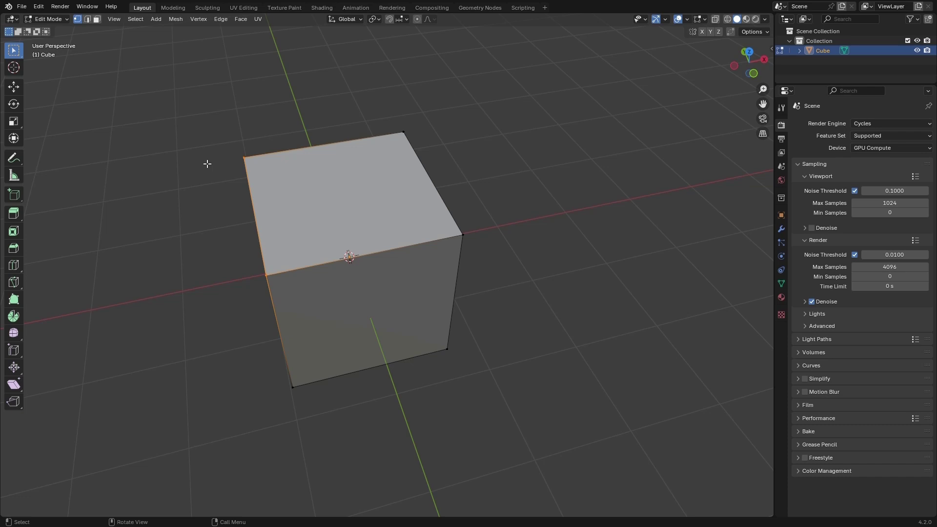
{"action": "left_click", "coordinate": [97, 20]}
{"action": "middle_click_drag", "start_coordinate": [344, 258], "coordinate": [332, 227]}
{"action": "left_click", "coordinate": [87, 20]}
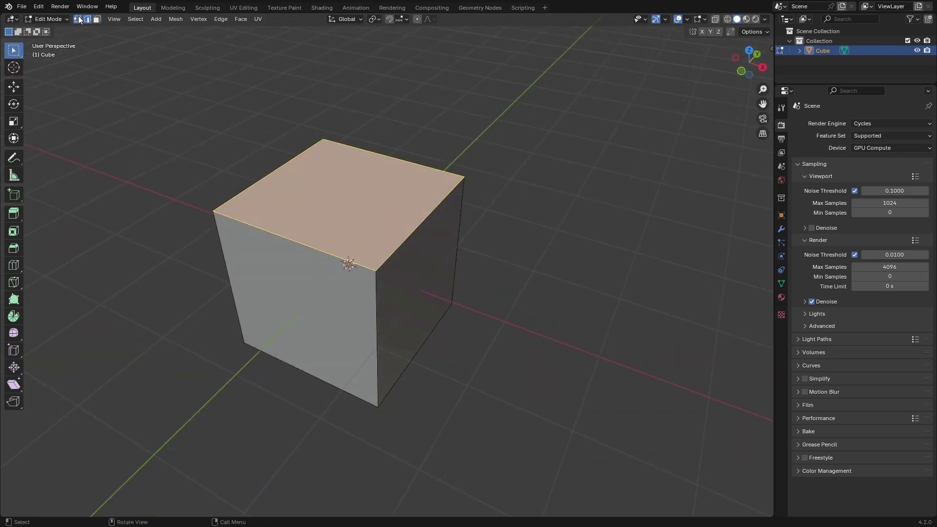
{"action": "left_click", "coordinate": [79, 19]}
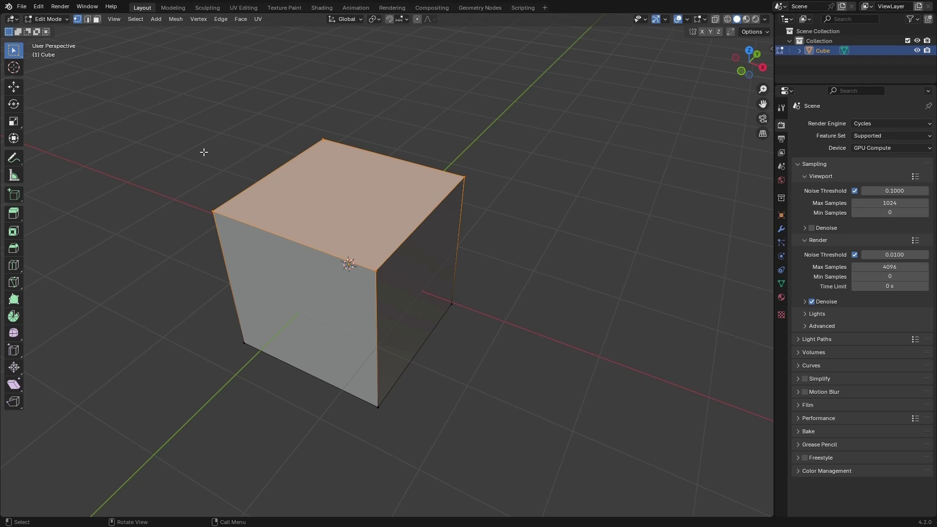
{"action": "key", "text": "2"}
{"action": "key", "text": "3"}
Extrude the cube's top face upward by about 1.4 m
{"action": "middle_click_drag", "start_coordinate": [204, 152], "coordinate": [255, 259]}
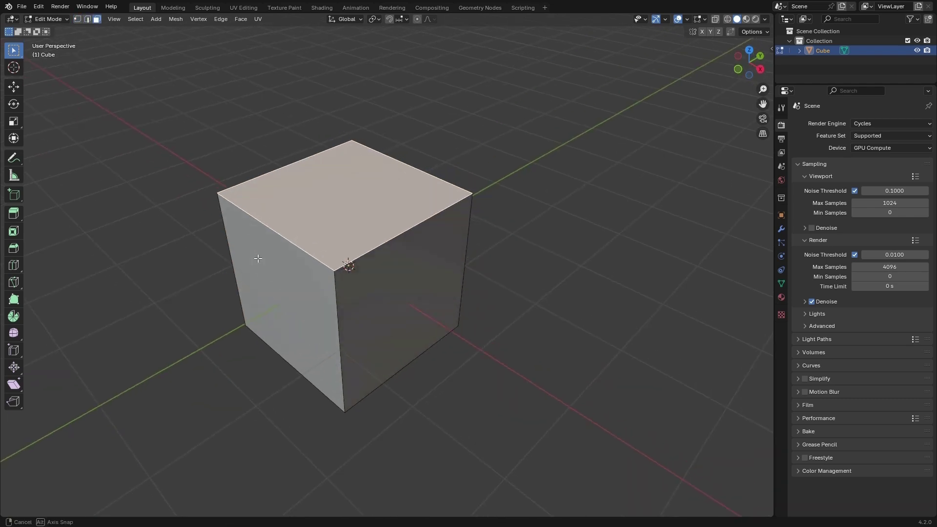
{"action": "scroll", "coordinate": [317, 212], "scroll_direction": "up", "scroll_amount": 3}
{"action": "middle_click_drag", "start_coordinate": [322, 200], "coordinate": [325, 263]}
{"action": "scroll", "coordinate": [325, 263], "scroll_direction": "up", "scroll_amount": 3}
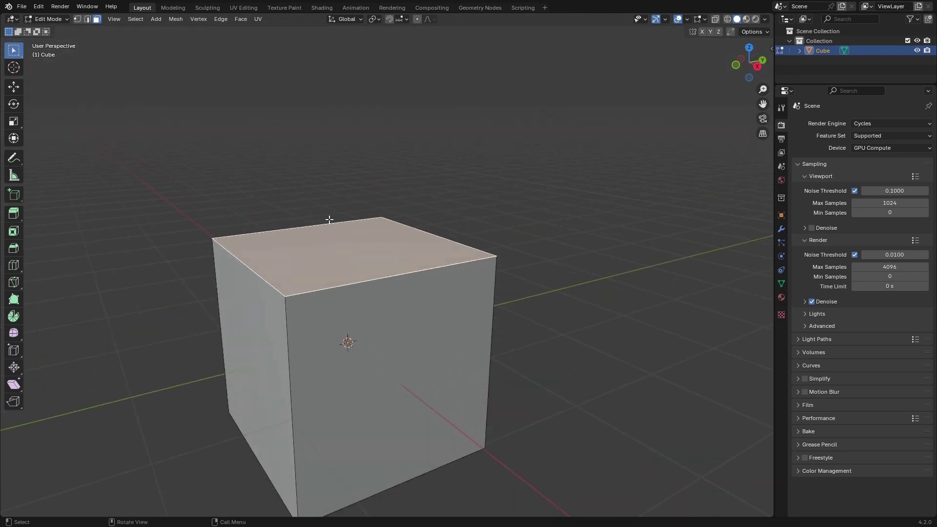
{"action": "left_click", "coordinate": [313, 256]}
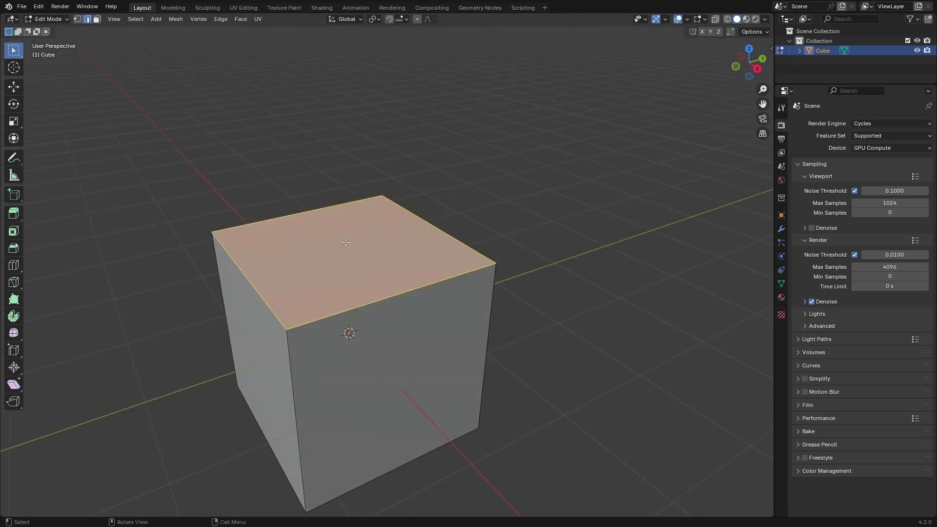
{"action": "key", "text": "e"}
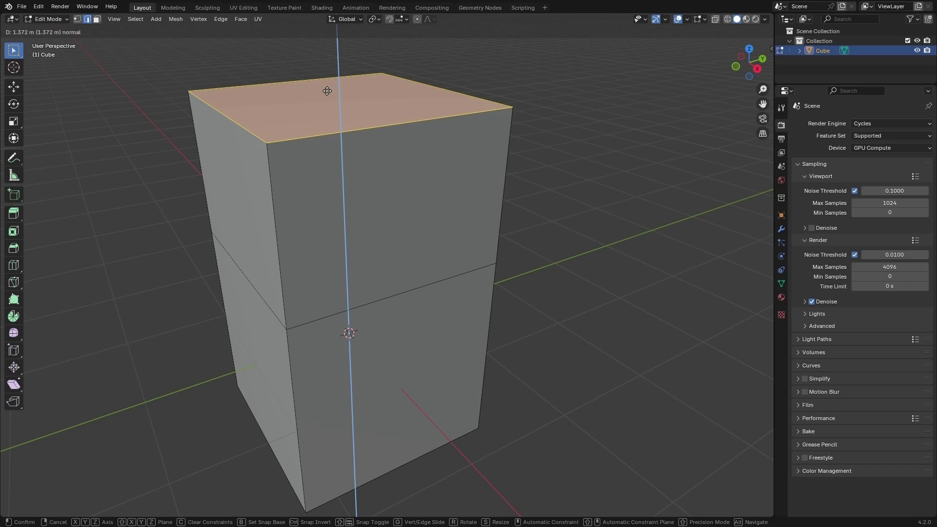
{"action": "left_click", "coordinate": [338, 120]}
Extrude two adjacent side faces of the upper block outward, the first by about 1.8 m
{"action": "middle_click_drag", "start_coordinate": [339, 120], "coordinate": [391, 172]}
{"action": "scroll", "coordinate": [391, 171], "scroll_direction": "down", "scroll_amount": 4}
{"action": "left_click", "coordinate": [393, 191]}
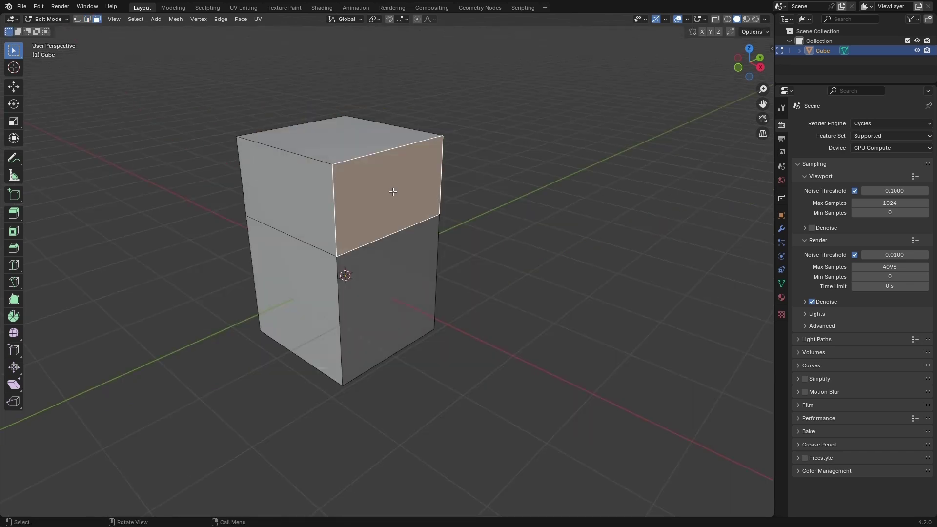
{"action": "key", "text": "e"}
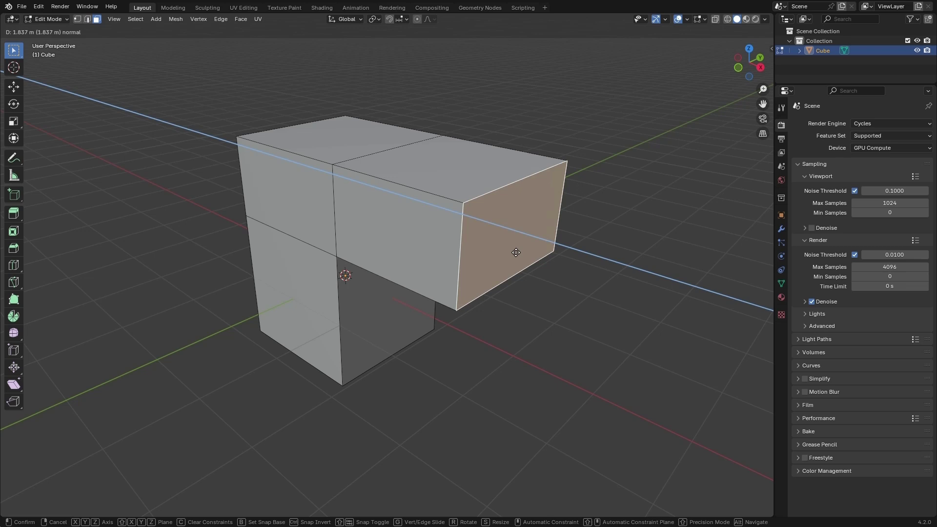
{"action": "left_click", "coordinate": [435, 249]}
{"action": "left_click", "coordinate": [307, 198]}
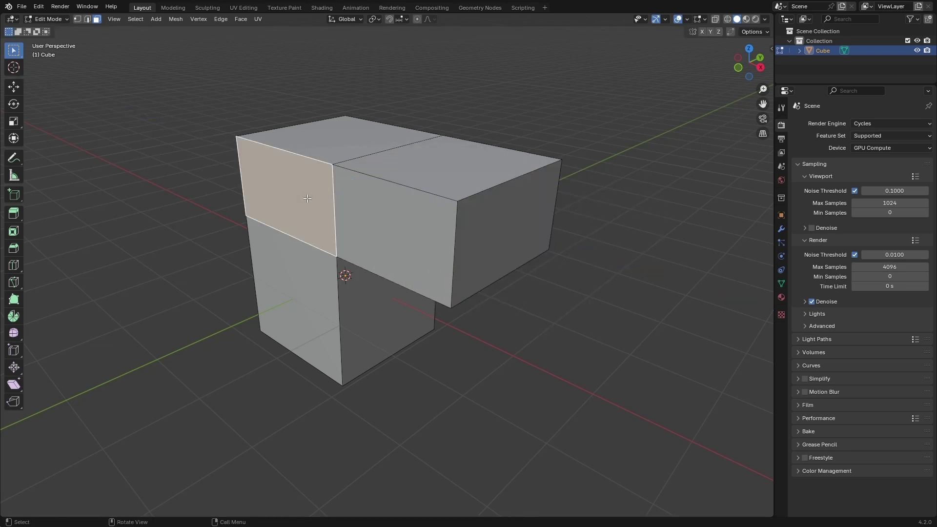
{"action": "key", "text": "e"}
{"action": "left_click", "coordinate": [161, 215]}
Select the top face between the two arms and look over the available extrude variants without applying one
{"action": "middle_click_drag", "start_coordinate": [161, 215], "coordinate": [344, 254]}
{"action": "scroll", "coordinate": [380, 262], "scroll_direction": "down", "scroll_amount": 3}
{"action": "scroll", "coordinate": [387, 257], "scroll_direction": "up", "scroll_amount": 4}
{"action": "left_click", "coordinate": [344, 254]}
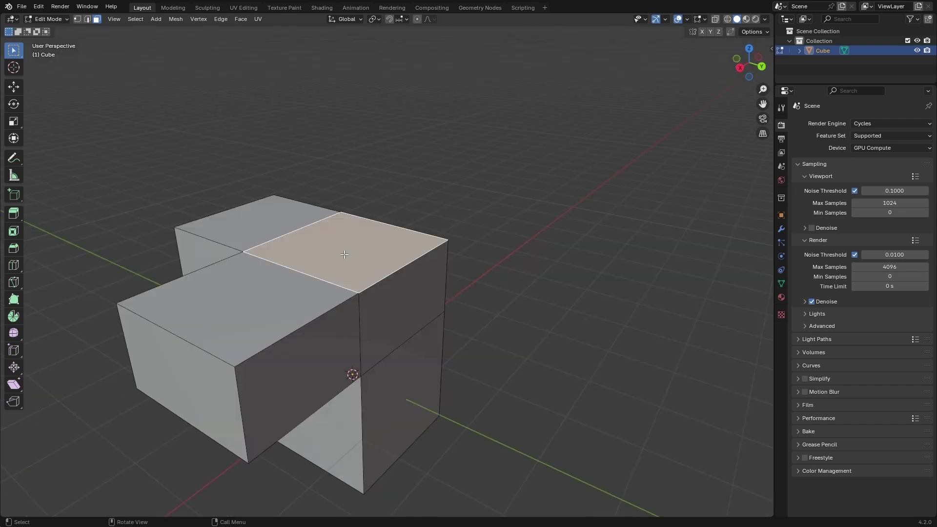
{"action": "key", "text": "alt+e"}
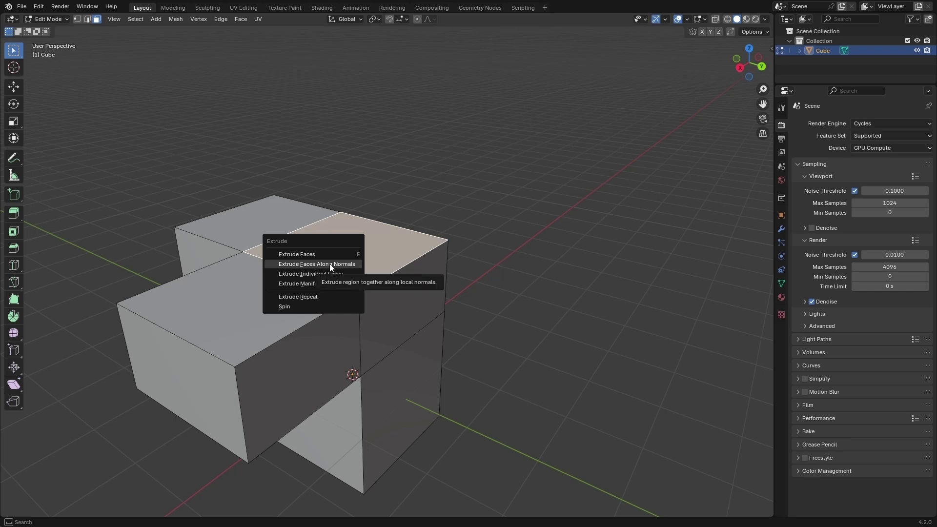
{"action": "left_click", "coordinate": [389, 89]}
Inset the top face between the two arms with a thickness of 0.465 m
{"action": "middle_click_drag", "start_coordinate": [372, 226], "coordinate": [367, 281]}
{"action": "left_click", "coordinate": [366, 222]}
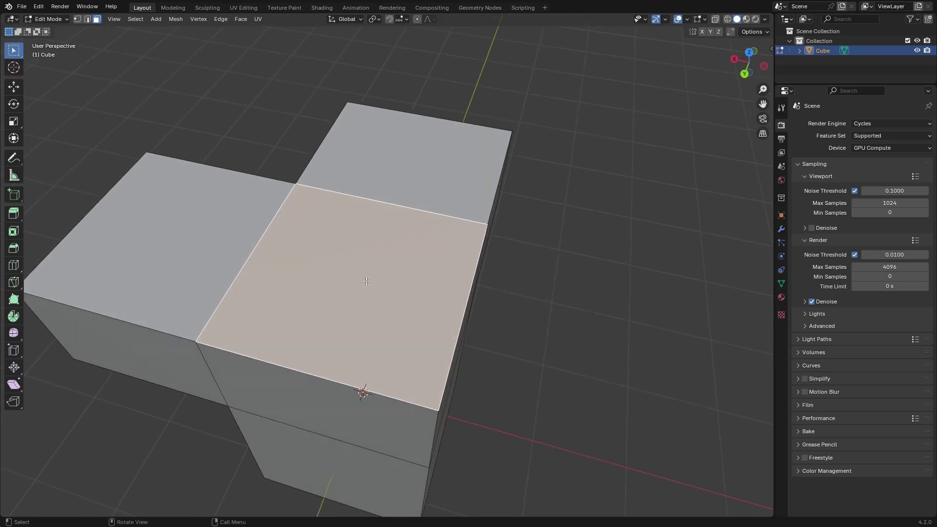
{"action": "key", "text": "i"}
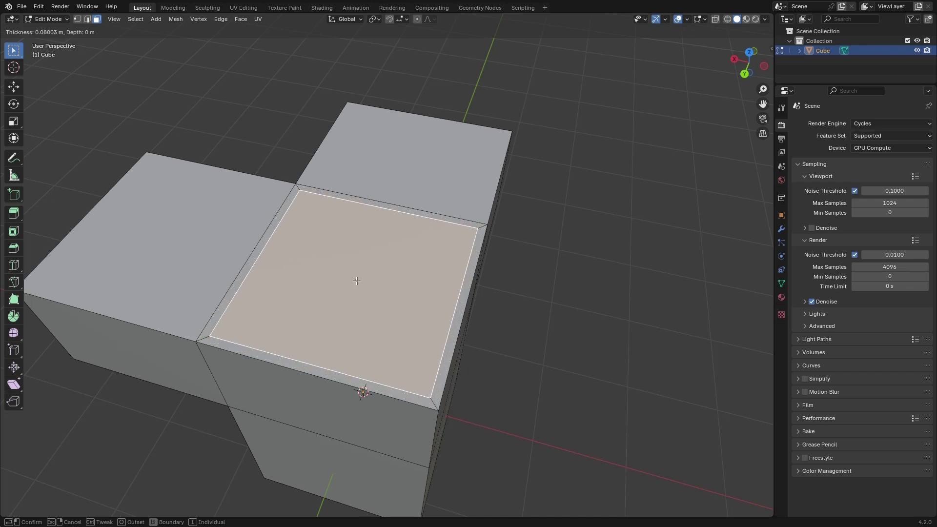
{"action": "left_click", "coordinate": [354, 288]}
{"action": "left_click", "coordinate": [39, 509]}
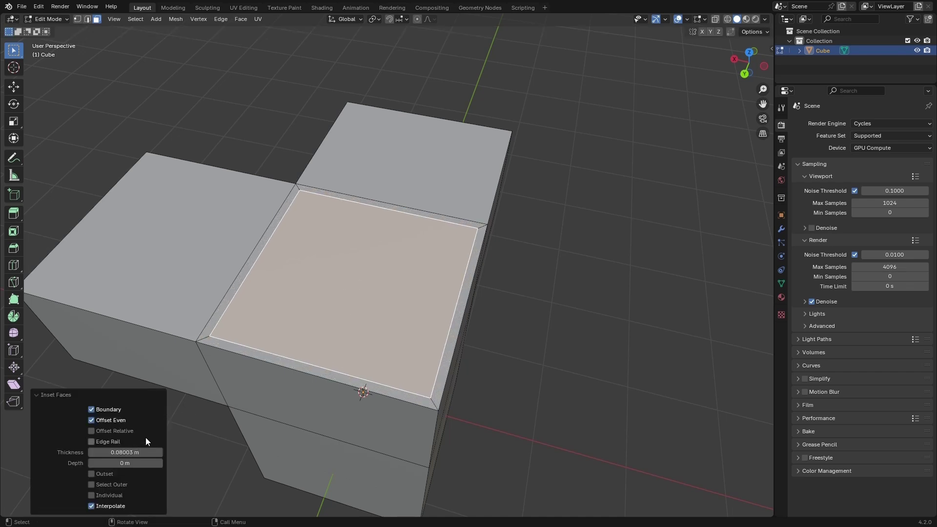
{"action": "middle_click_drag", "start_coordinate": [205, 400], "coordinate": [290, 363]}
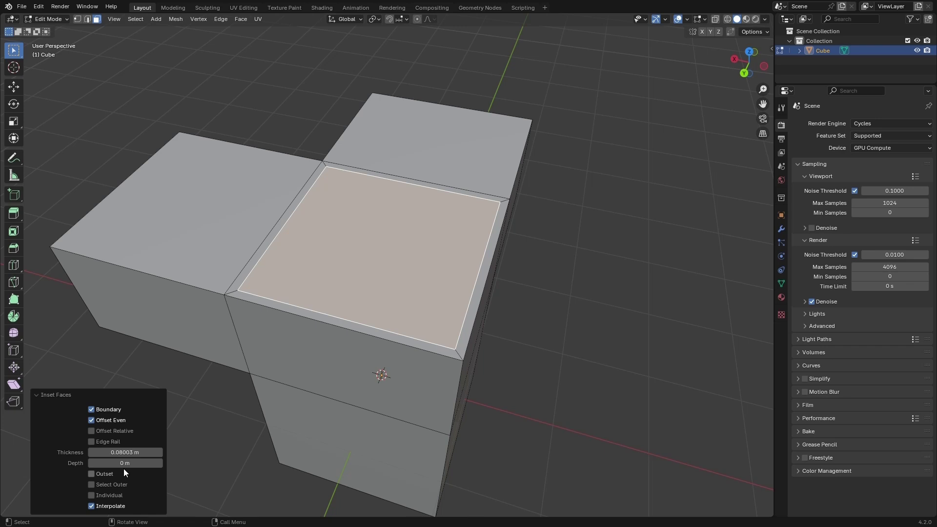
{"action": "mouse_move", "coordinate": [112, 453]}
{"action": "left_mouse_down"}
{"action": "mouse_move", "coordinate": [166, 452]}
{"action": "mouse_move", "coordinate": [115, 453]}
{"action": "left_mouse_up"}
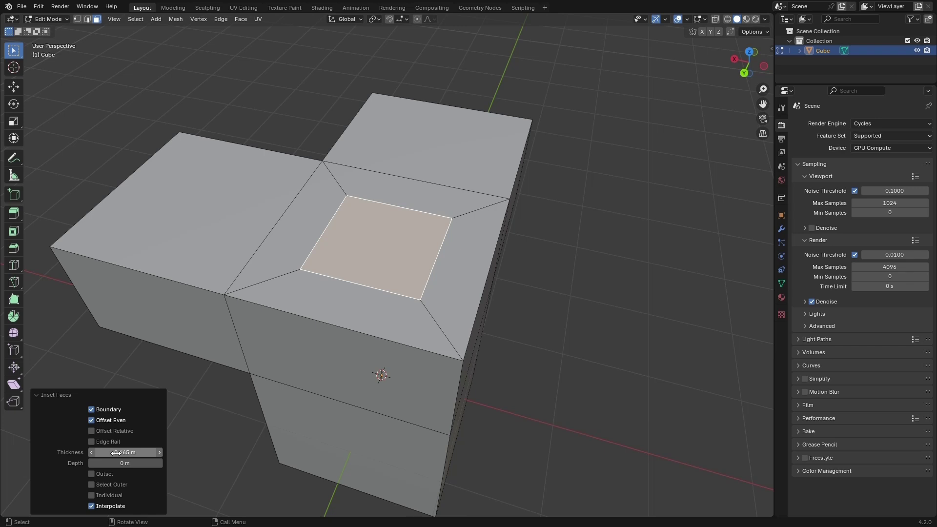
Inset the top face of one extruded arm by about 0.25 m
{"action": "mouse_move", "coordinate": [286, 328]}
{"action": "middle_mouse_down"}
{"action": "mouse_move", "coordinate": [291, 305]}
{"action": "mouse_move", "coordinate": [301, 328]}
{"action": "middle_mouse_up"}
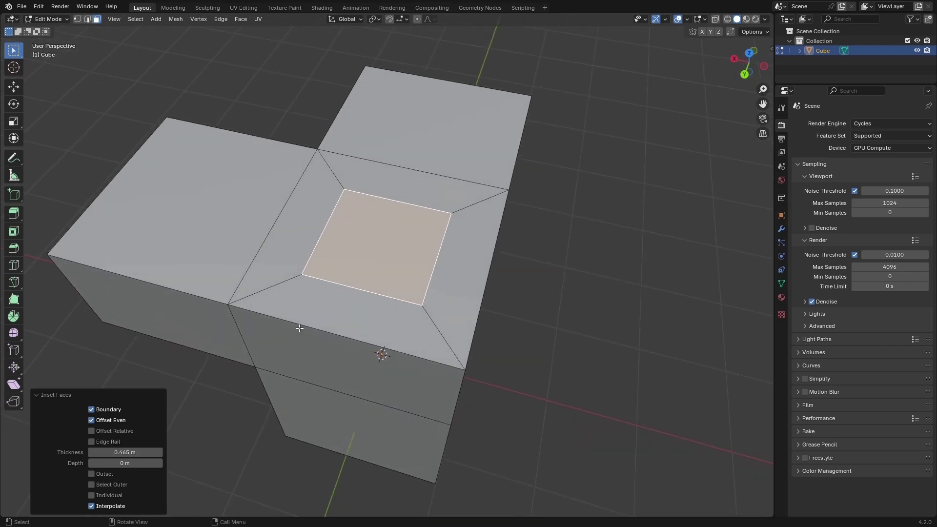
{"action": "scroll", "coordinate": [284, 258], "scroll_direction": "down", "scroll_amount": 2}
{"action": "middle_click_drag", "start_coordinate": [285, 258], "coordinate": [282, 219]}
{"action": "left_click", "coordinate": [282, 220]}
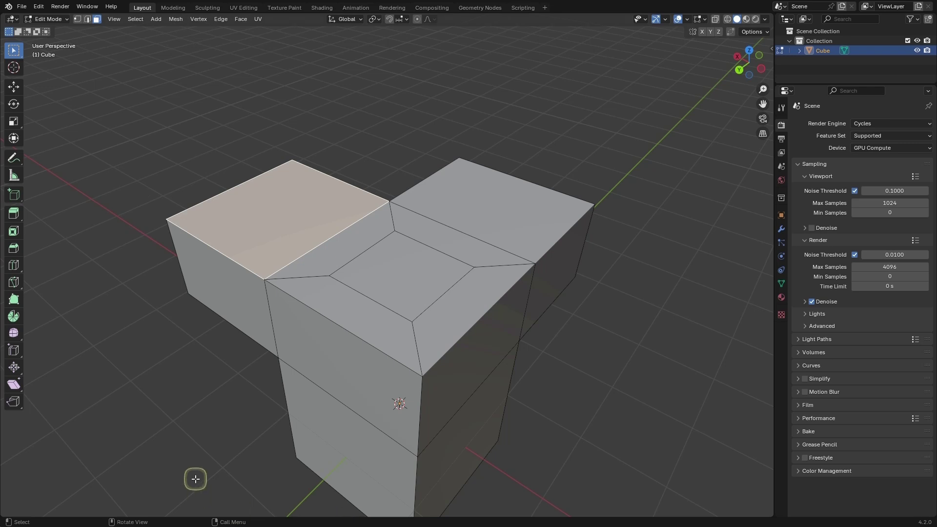
{"action": "key", "text": "i"}
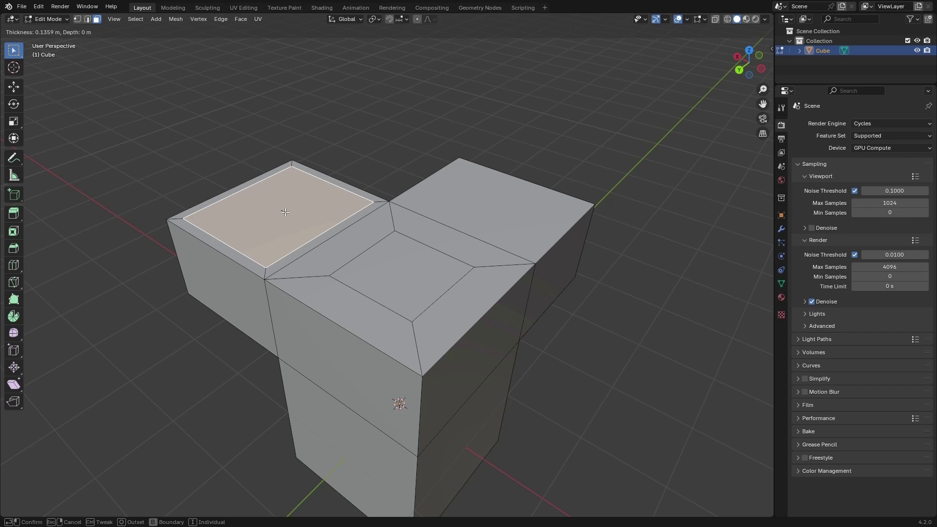
{"action": "left_click", "coordinate": [162, 293]}
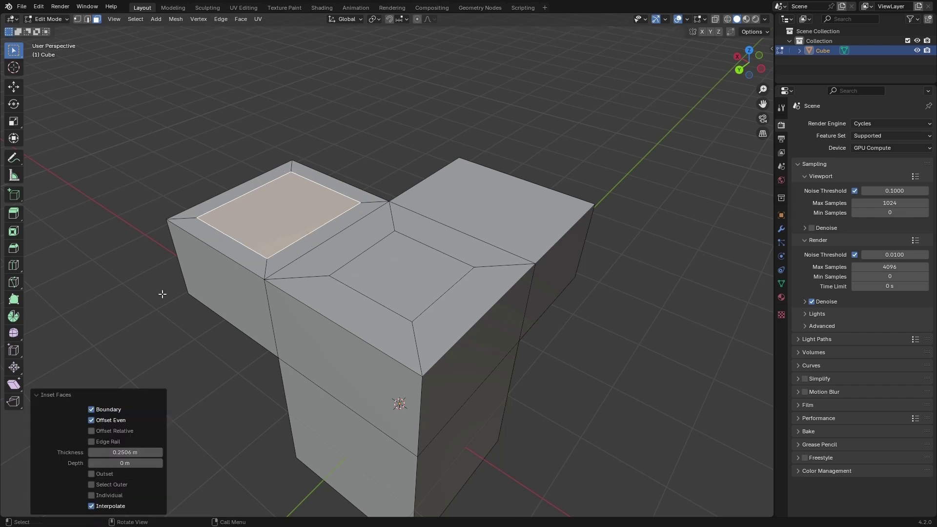
Return to Object Mode and replace the extruded mesh with a new 2 m cube at the world origin
{"action": "scroll", "coordinate": [303, 262], "scroll_direction": "down", "scroll_amount": 3}
{"action": "middle_click_drag", "start_coordinate": [303, 261], "coordinate": [337, 281]}
{"action": "left_click", "coordinate": [356, 280]}
{"action": "left_click", "coordinate": [48, 19]}
{"action": "left_click", "coordinate": [58, 30]}
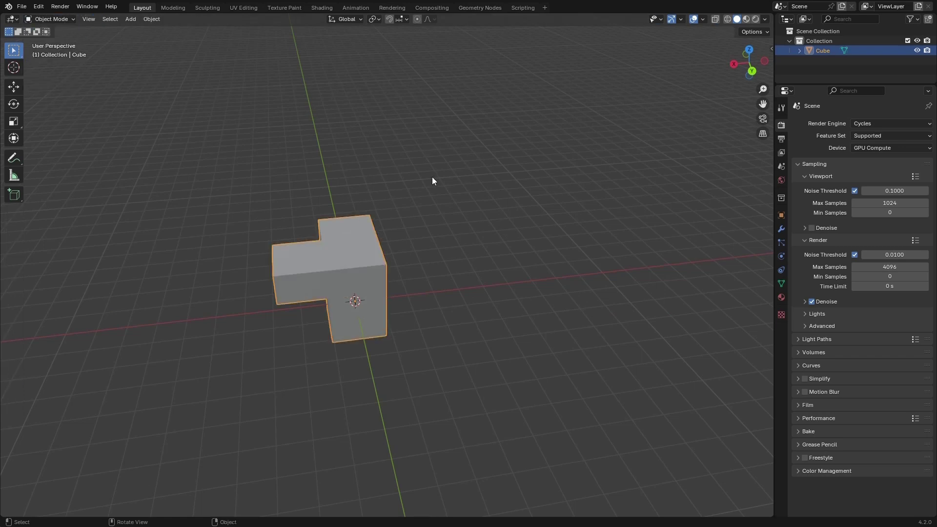
{"action": "key", "text": "Delete"}
{"action": "middle_click_drag", "start_coordinate": [373, 256], "coordinate": [280, 333]}
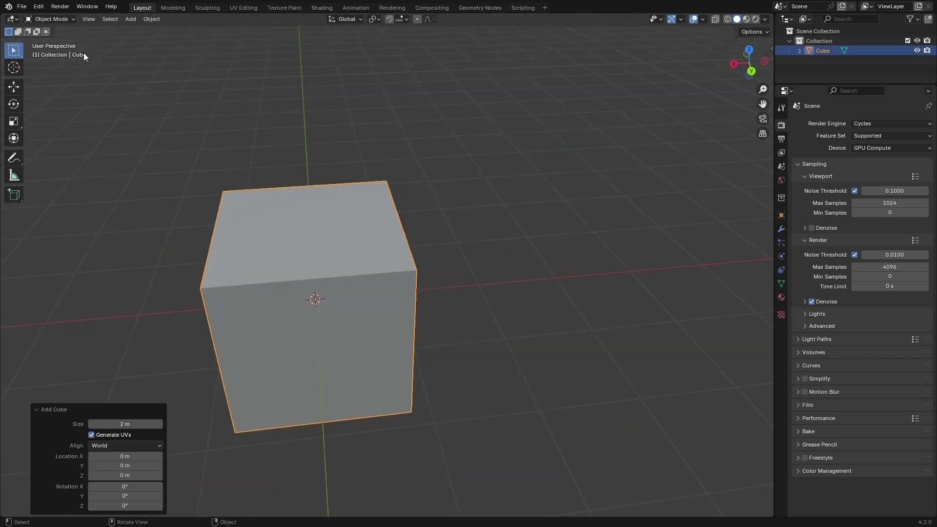
Switch the cube to Edit Mode and select its top face together with one adjoining side face
{"action": "left_click", "coordinate": [52, 21]}
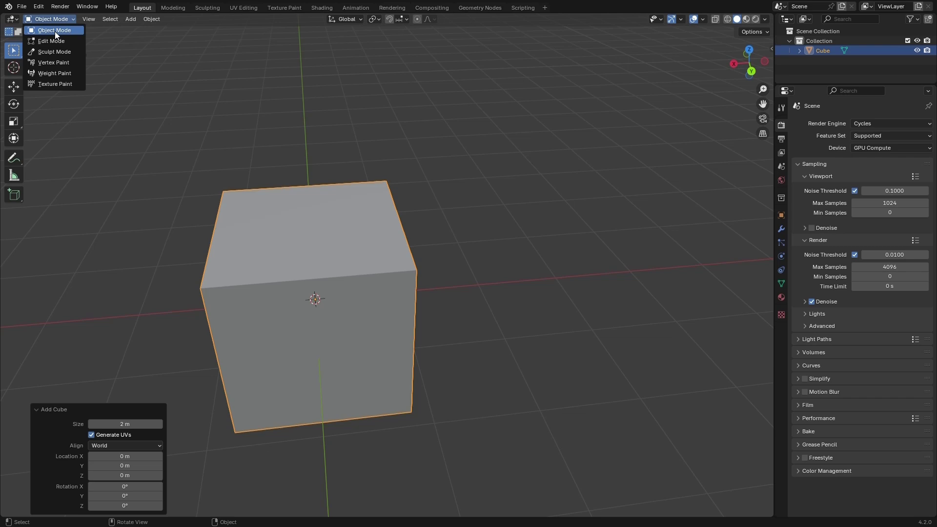
{"action": "left_click", "coordinate": [55, 31]}
{"action": "middle_click_drag", "start_coordinate": [295, 248], "coordinate": [244, 249]}
{"action": "key", "text": "alt+a"}
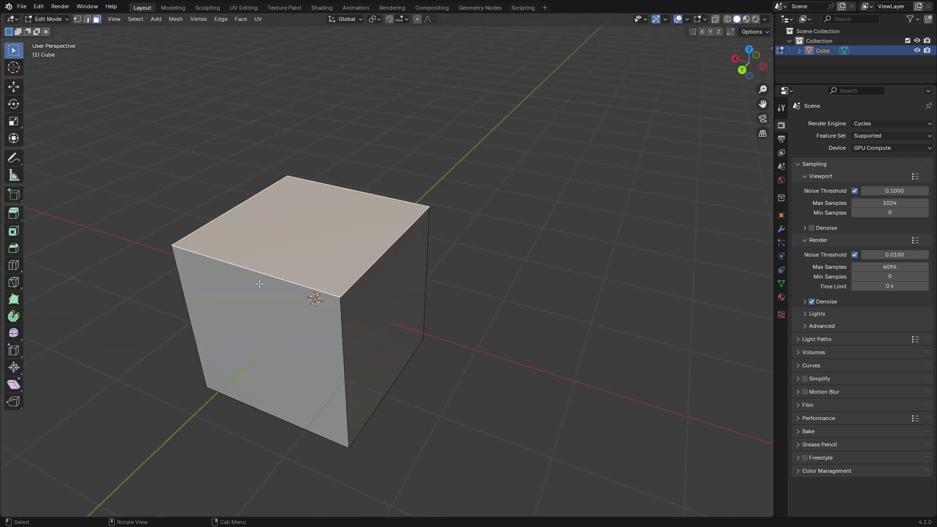
{"action": "key", "text": "a"}
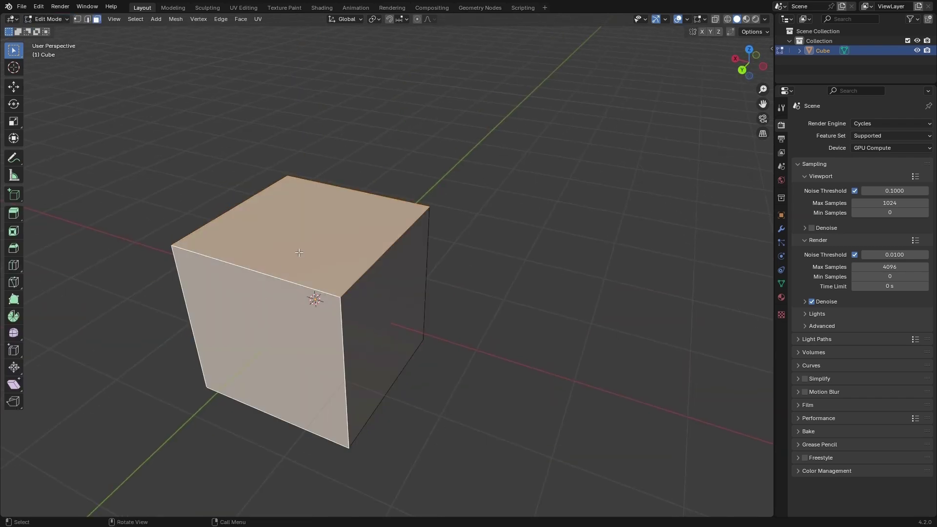
Try insetting the selected top and side faces with a thickness of about 0.3 m
{"action": "middle_click_drag", "start_coordinate": [250, 220], "coordinate": [342, 244]}
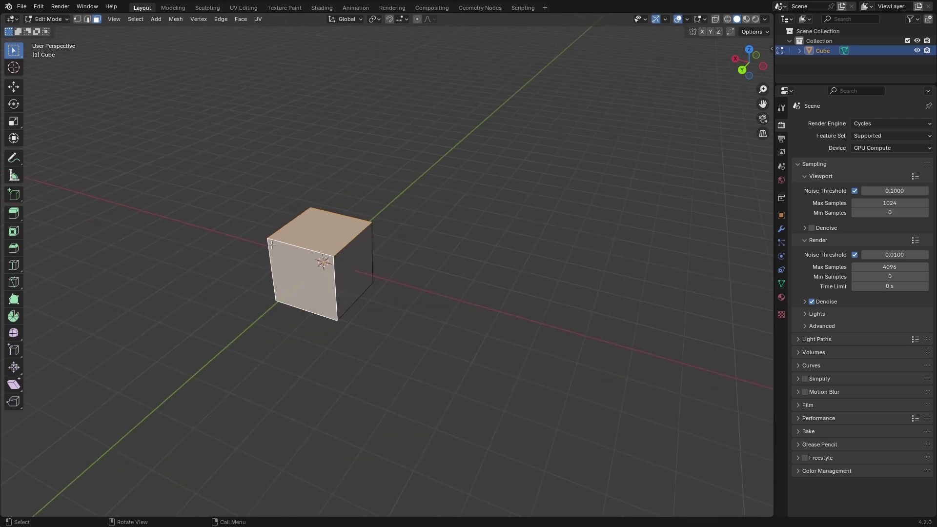
{"action": "scroll", "coordinate": [342, 244], "scroll_direction": "up", "scroll_amount": 2}
{"action": "key", "text": "i"}
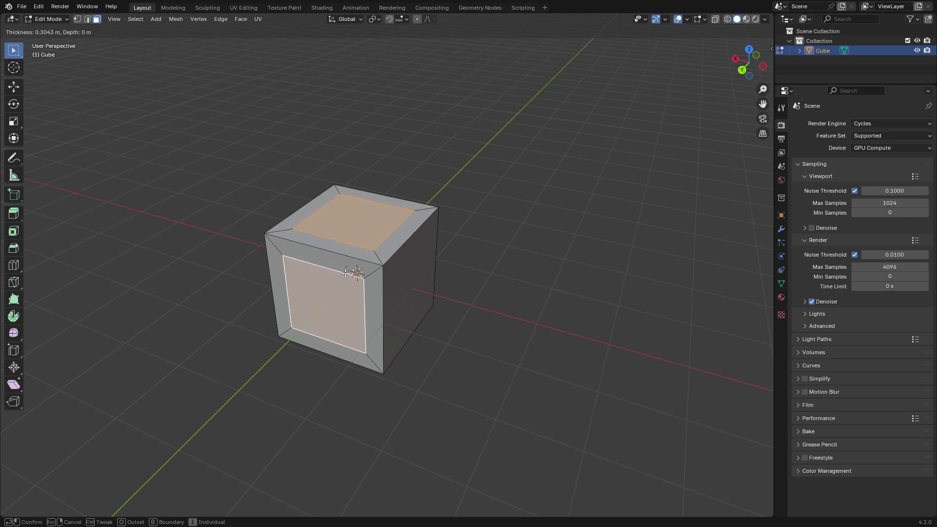
{"action": "key", "text": "Escape"}
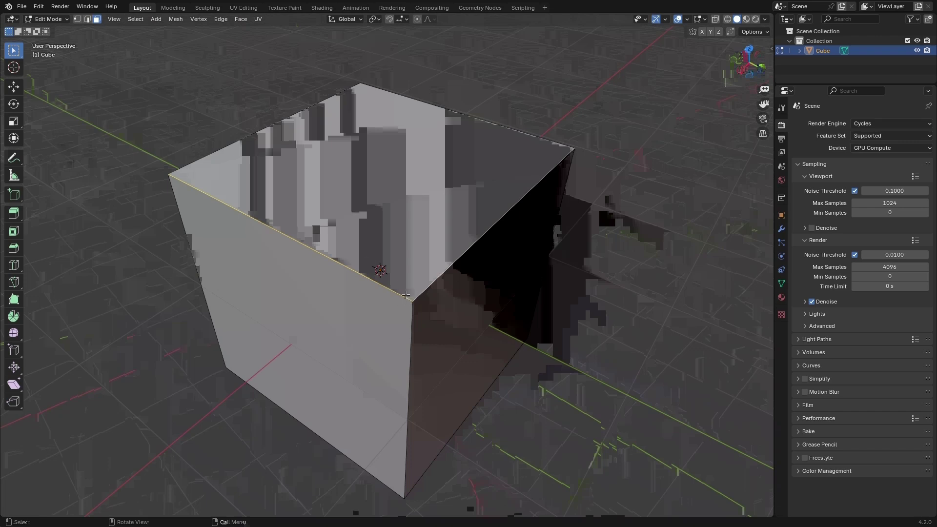
In edge selection mode, bevel the two adjoining top edges by 0.684 m with 5 segments and a profile shape of 0.296
{"action": "key", "text": "2"}
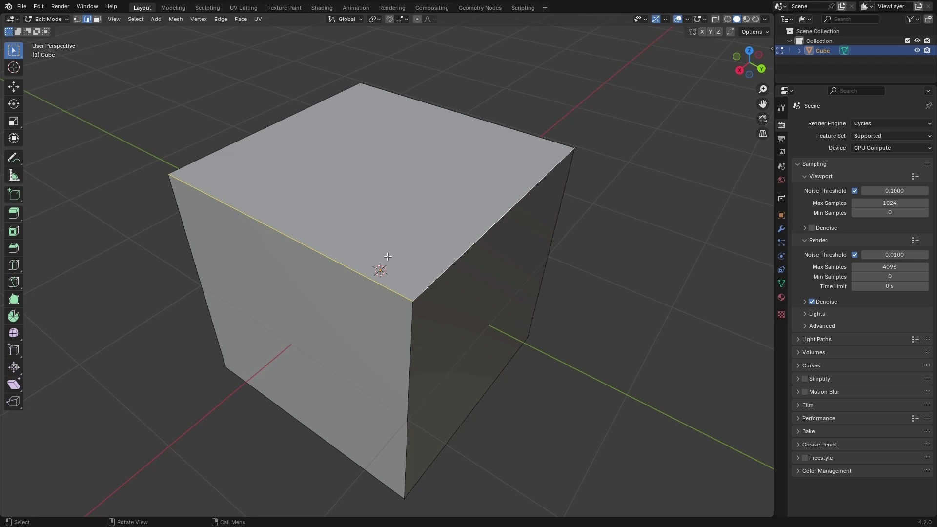
{"action": "key", "text": "ctrl+b"}
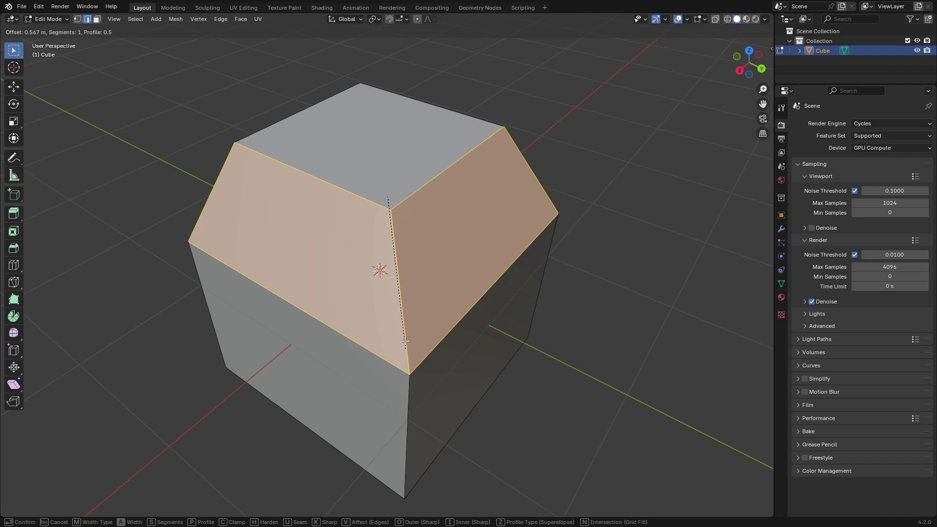
{"action": "scroll", "coordinate": [417, 352], "scroll_direction": "up", "scroll_amount": 2}
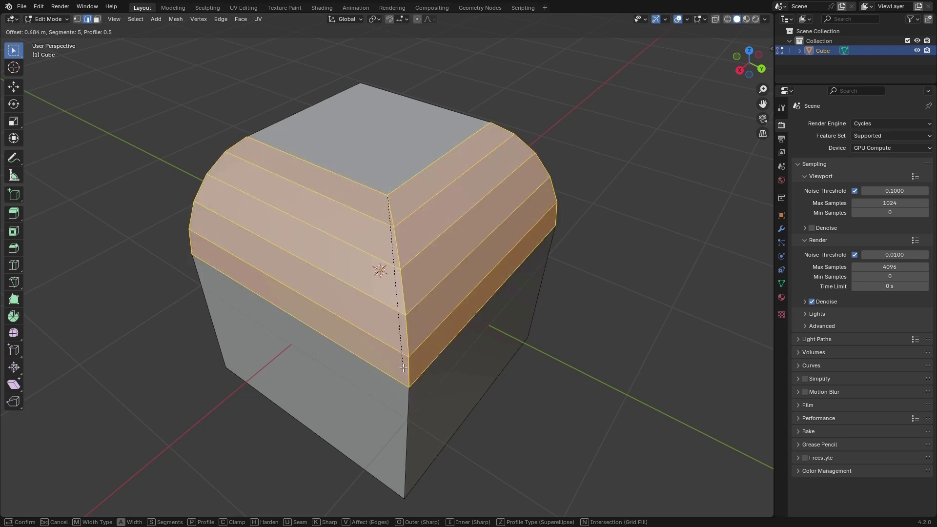
{"action": "key", "text": "p"}
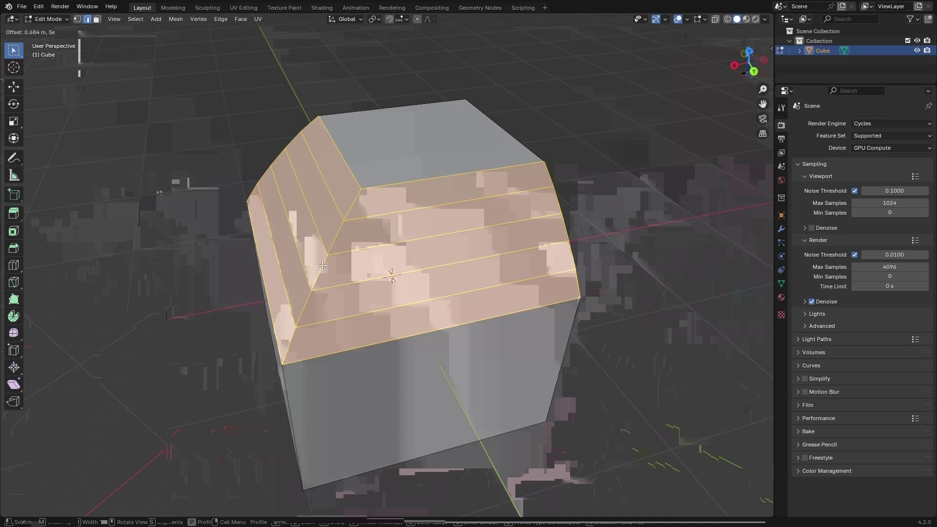
Adjust the edge bevel to a width of 0.694 m, 8 segments and a shape of 0.524
{"action": "left_click", "coordinate": [45, 321]}
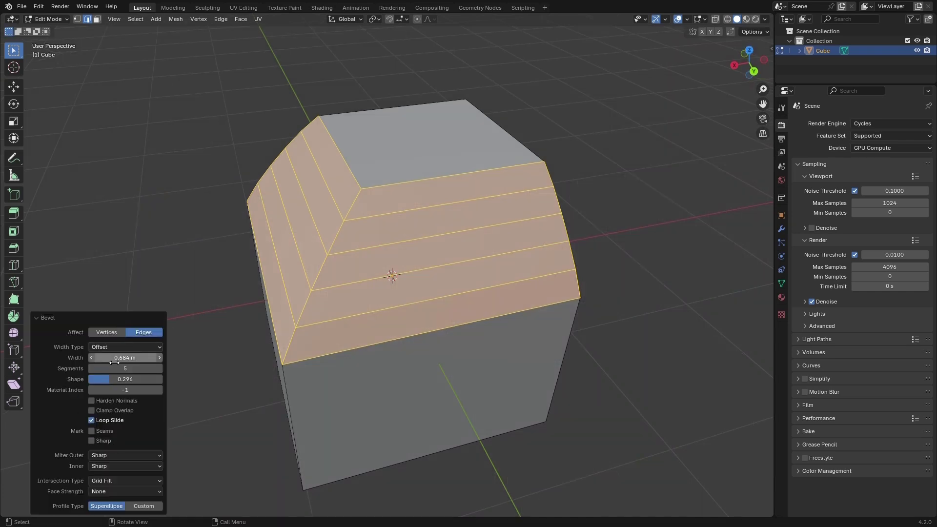
{"action": "left_click_drag", "start_coordinate": [110, 380], "coordinate": [148, 370]}
{"action": "left_click", "coordinate": [159, 369]}
{"action": "left_click", "coordinate": [160, 368]}
{"action": "left_click", "coordinate": [160, 369]}
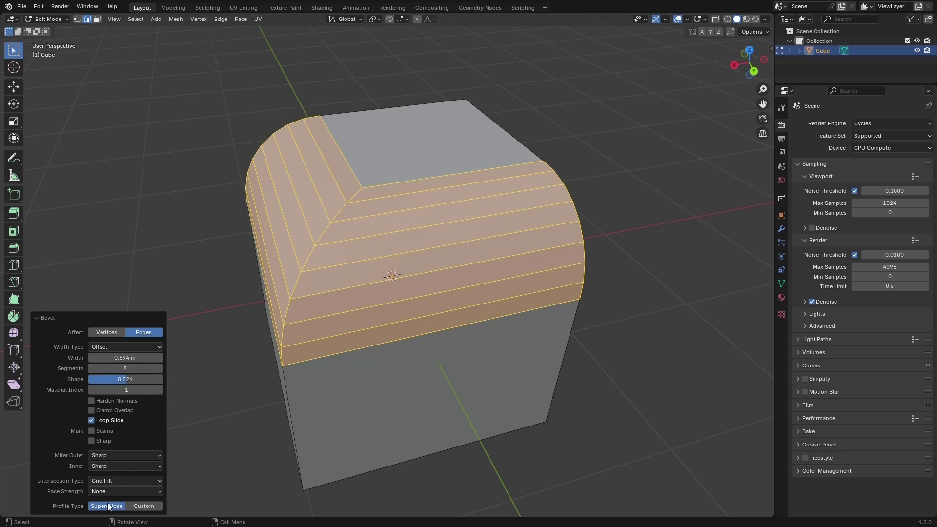
Try a custom stepped preset as the bevel's profile and undo the edge bevel
{"action": "left_click", "coordinate": [142, 506]}
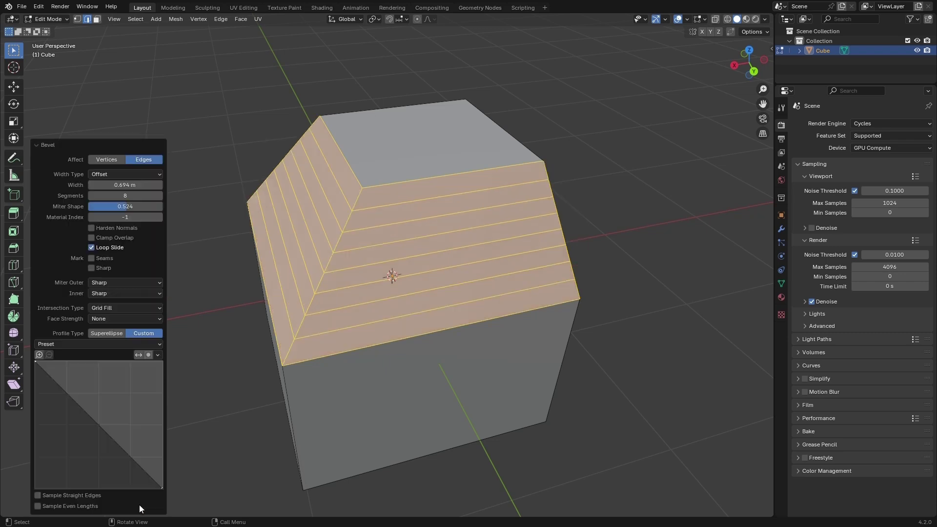
{"action": "left_click", "coordinate": [65, 344]}
{"action": "left_click", "coordinate": [67, 393]}
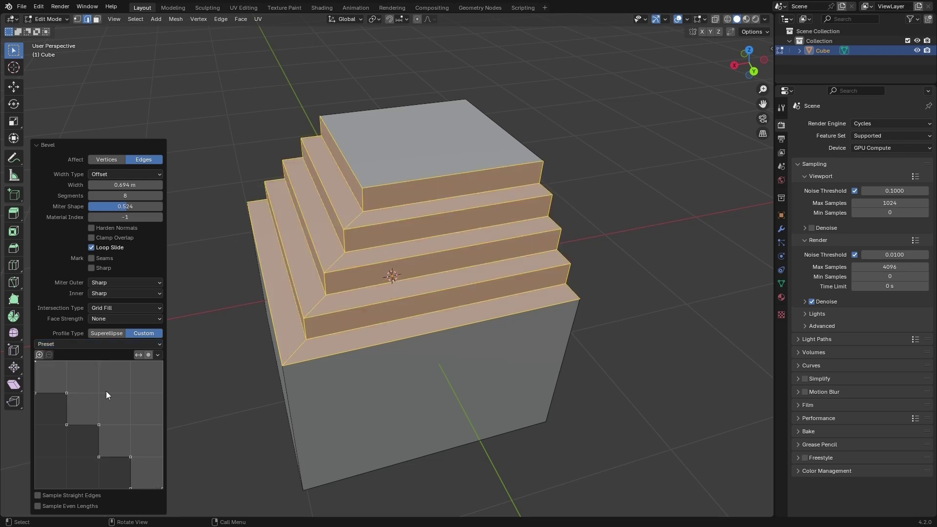
{"action": "middle_click_drag", "start_coordinate": [426, 320], "coordinate": [447, 300]}
{"action": "scroll", "coordinate": [481, 309], "scroll_direction": "down", "scroll_amount": 3}
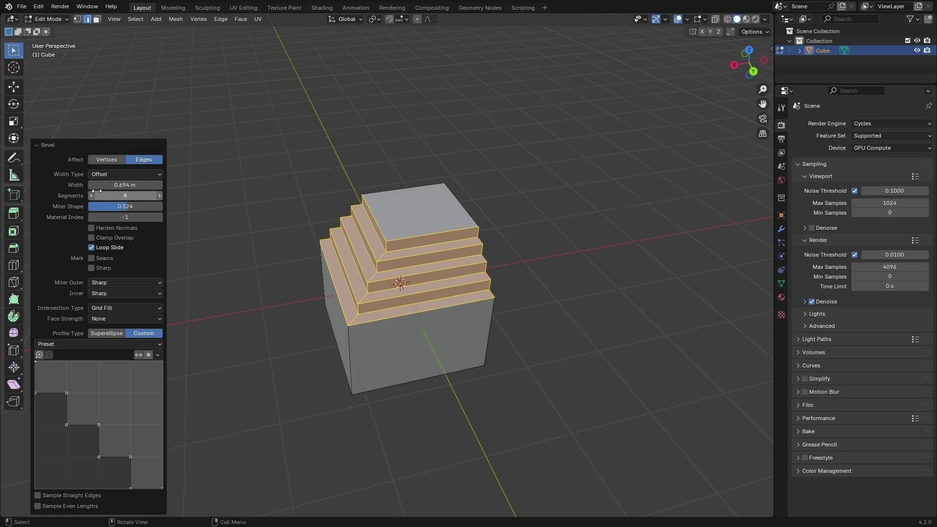
{"action": "left_click", "coordinate": [39, 145]}
{"action": "key", "text": "ctrl+z"}
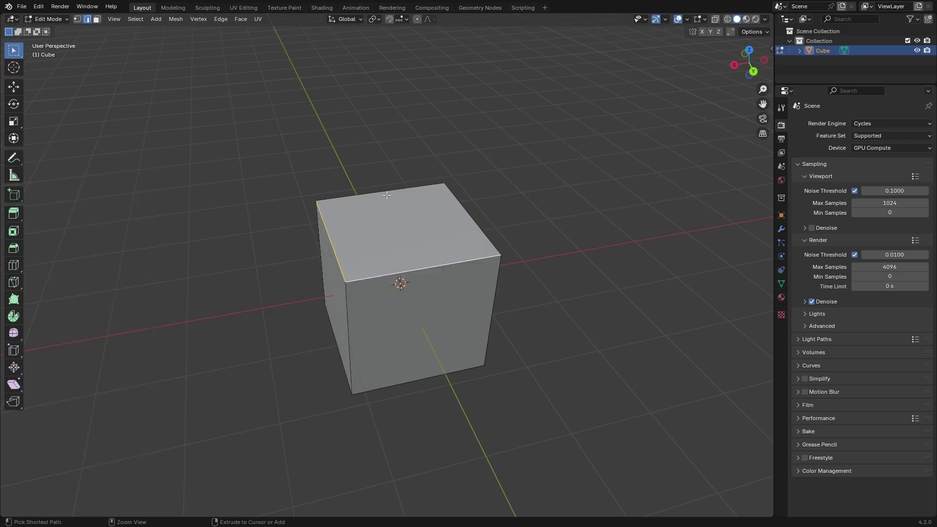
In vertex selection mode, bevel the cube's near top corner vertex by 0.84 m
{"action": "middle_click_drag", "start_coordinate": [390, 248], "coordinate": [381, 295]}
{"action": "left_click", "coordinate": [77, 20]}
{"action": "scroll", "coordinate": [385, 279], "scroll_direction": "up", "scroll_amount": 2}
{"action": "left_click", "coordinate": [365, 274]}
{"action": "scroll", "coordinate": [360, 291], "scroll_direction": "up", "scroll_amount": 2}
{"action": "key", "text": "ctrl"}
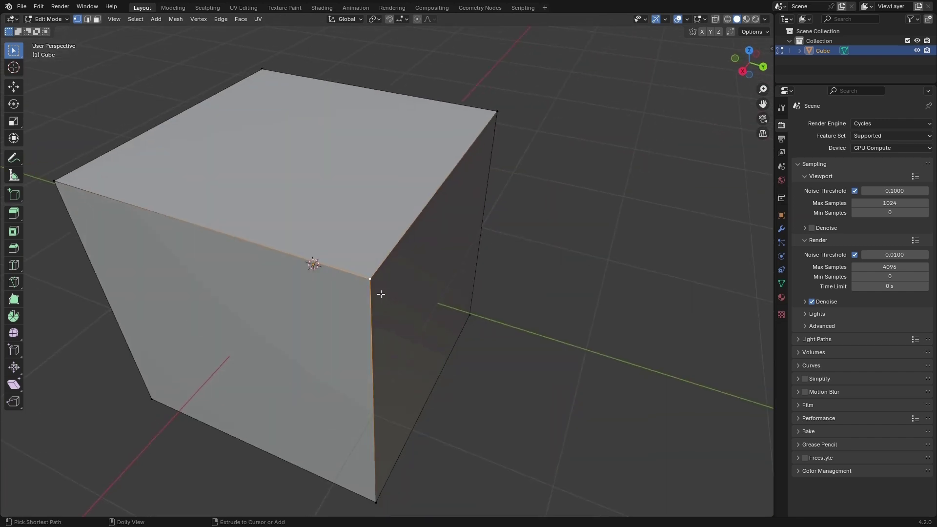
{"action": "key", "text": "ctrl+shift+b"}
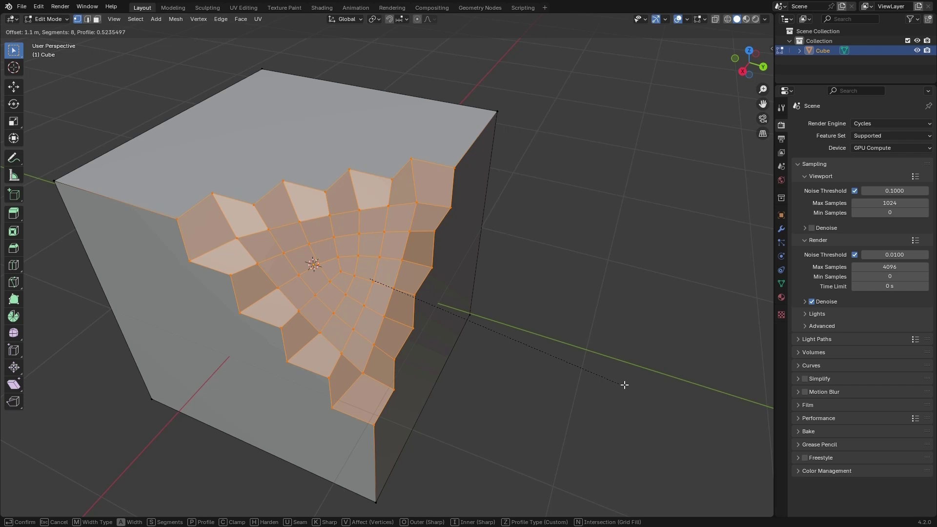
{"action": "left_click", "coordinate": [555, 381]}
Set the corner vertex bevel's profile type to Superellipse
{"action": "scroll", "coordinate": [555, 380], "scroll_direction": "down", "scroll_amount": 3}
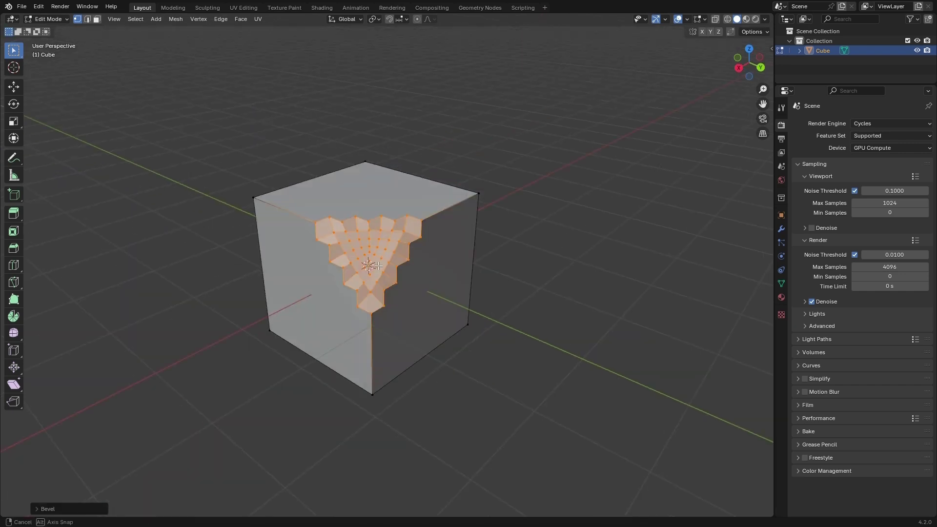
{"action": "scroll", "coordinate": [342, 270], "scroll_direction": "up", "scroll_amount": 5}
{"action": "middle_click_drag", "start_coordinate": [555, 381], "coordinate": [117, 441]}
{"action": "left_click", "coordinate": [44, 510]}
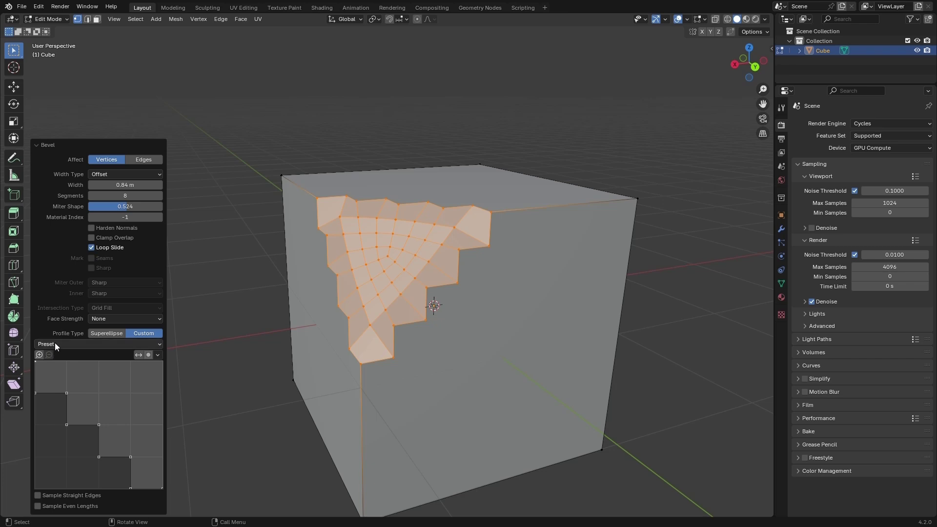
{"action": "left_click", "coordinate": [107, 332]}
{"action": "middle_click_drag", "start_coordinate": [325, 301], "coordinate": [352, 336]}
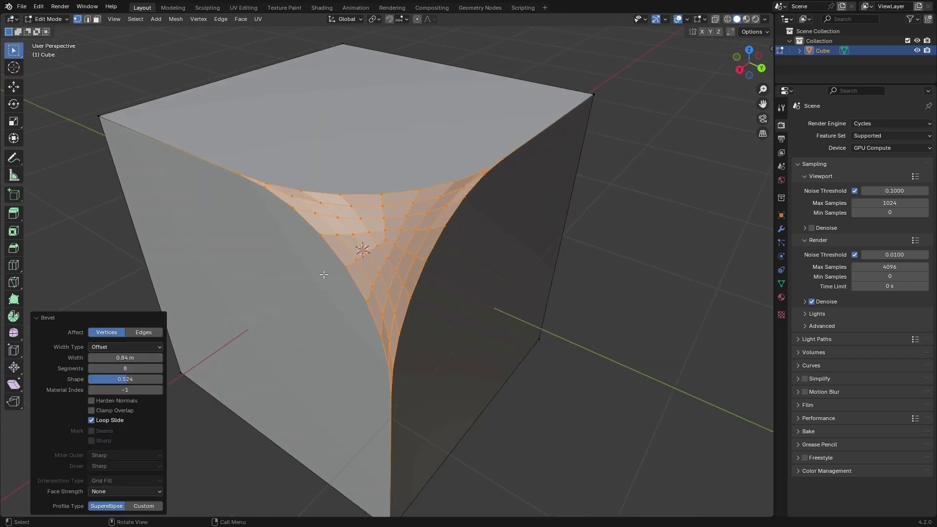
Reduce the corner bevel to 2 segments and set its shape to 0 for a square notch
{"action": "left_click", "coordinate": [91, 368]}
{"action": "left_click", "coordinate": [91, 368]}
{"action": "left_click", "coordinate": [90, 368]}
{"action": "left_click", "coordinate": [90, 368]}
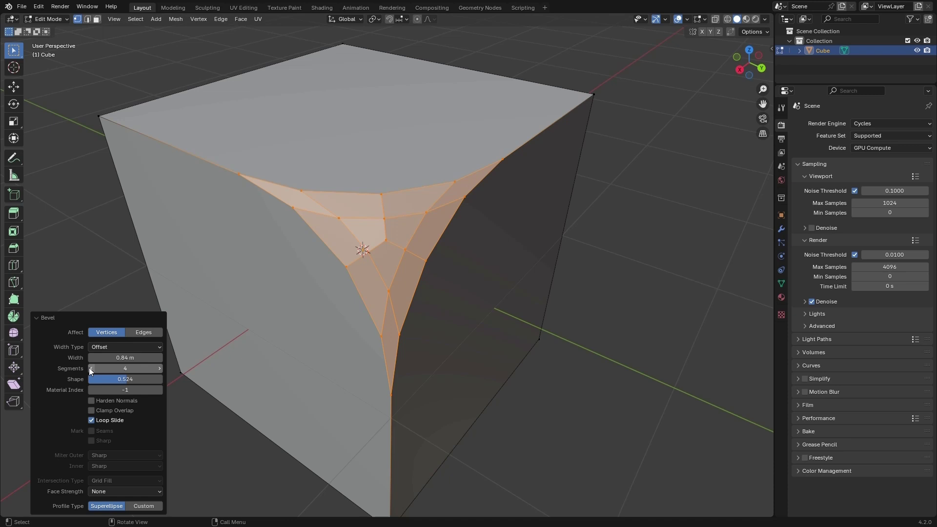
{"action": "left_click", "coordinate": [90, 368]}
{"action": "left_click", "coordinate": [90, 368]}
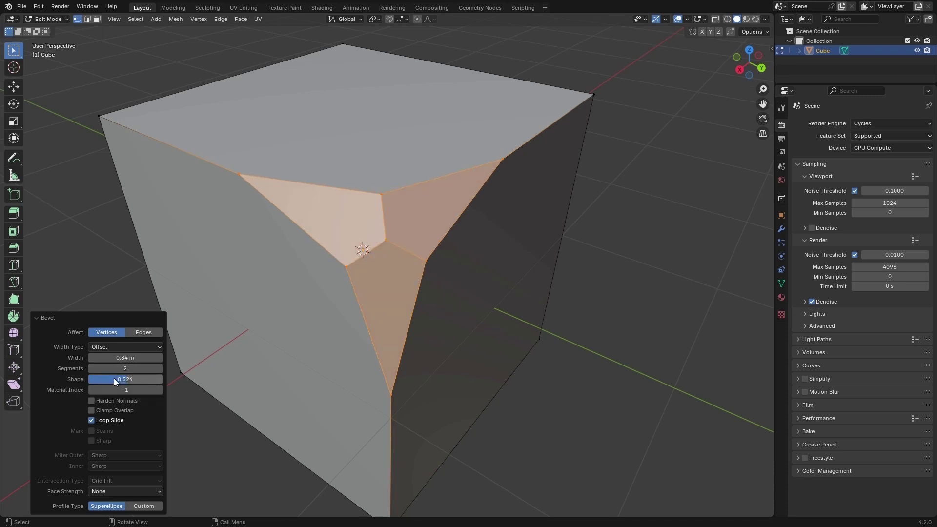
{"action": "left_click_drag", "start_coordinate": [113, 379], "coordinate": [89, 383]}
Set the notched corner bevel's width to 0.77 m
{"action": "scroll", "coordinate": [293, 342], "scroll_direction": "down", "scroll_amount": 5}
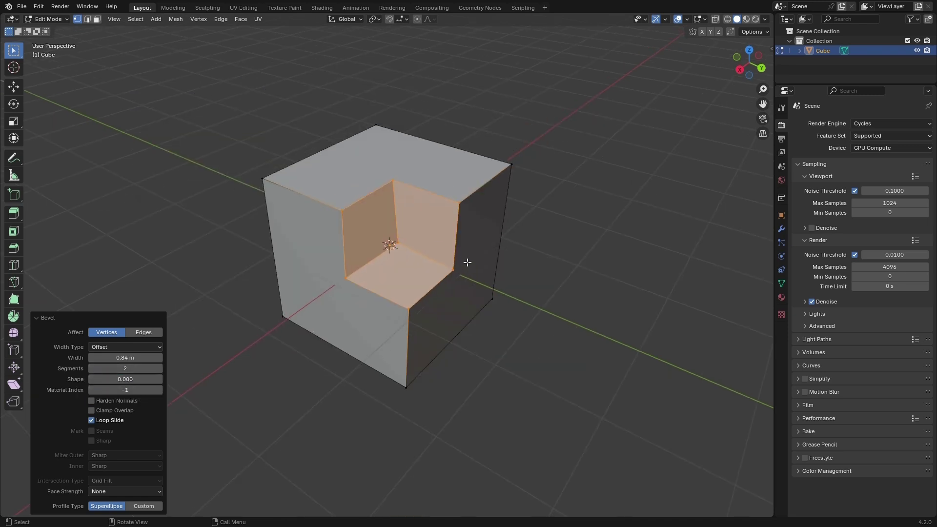
{"action": "middle_click_drag", "start_coordinate": [293, 342], "coordinate": [255, 395]}
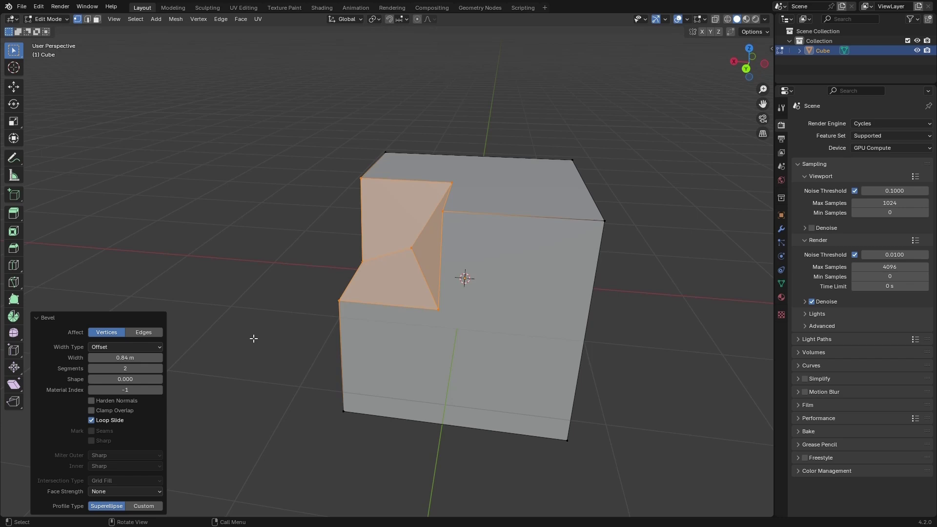
{"action": "left_click", "coordinate": [146, 389]}
{"action": "mouse_move", "coordinate": [133, 361]}
{"action": "left_mouse_down"}
{"action": "mouse_move", "coordinate": [98, 361]}
{"action": "mouse_move", "coordinate": [161, 362]}
{"action": "mouse_move", "coordinate": [125, 361]}
{"action": "left_mouse_up"}
{"action": "middle_click_drag", "start_coordinate": [292, 341], "coordinate": [7, 78]}
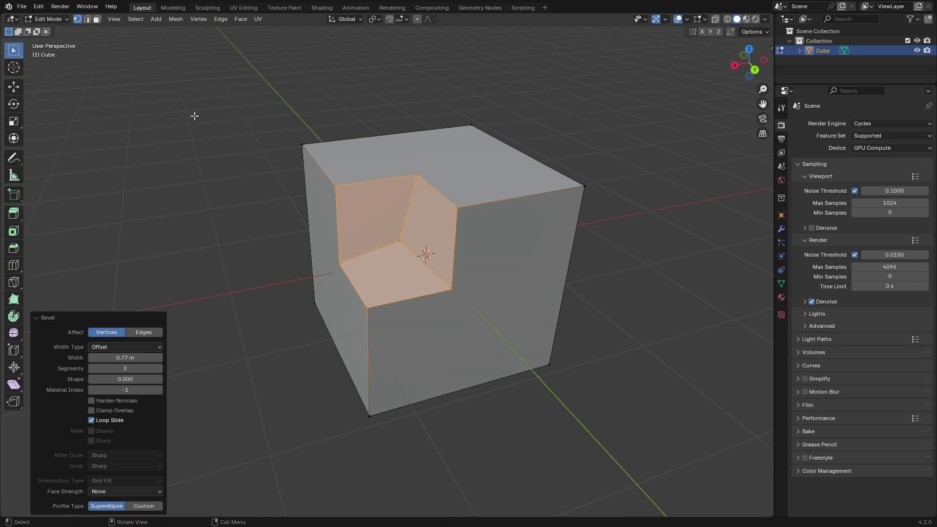
Undo the corner vertex bevel and clear the selection on the plain cube
{"action": "key", "text": "ctrl+z"}
{"action": "middle_click_drag", "start_coordinate": [253, 151], "coordinate": [396, 288]}
{"action": "left_click", "coordinate": [254, 126]}
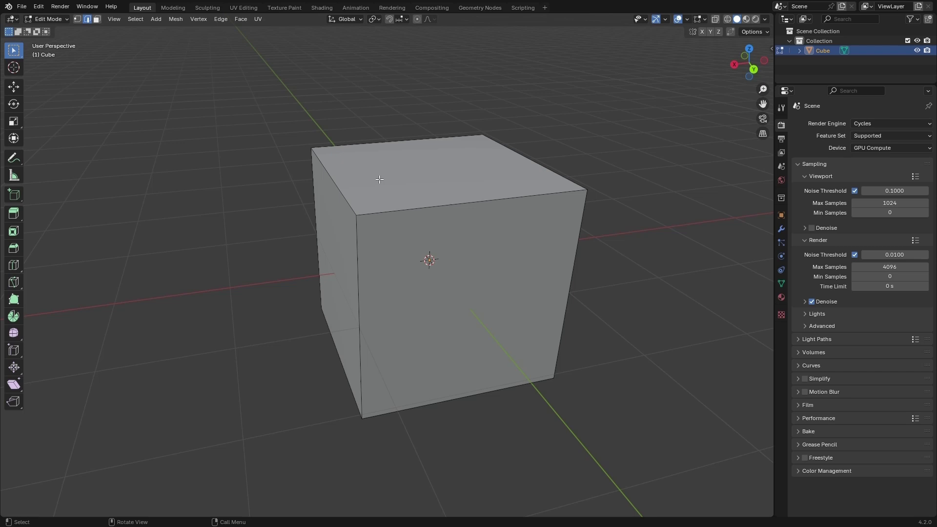
Subdivide the whole cube with one cut
{"action": "key", "text": "a"}
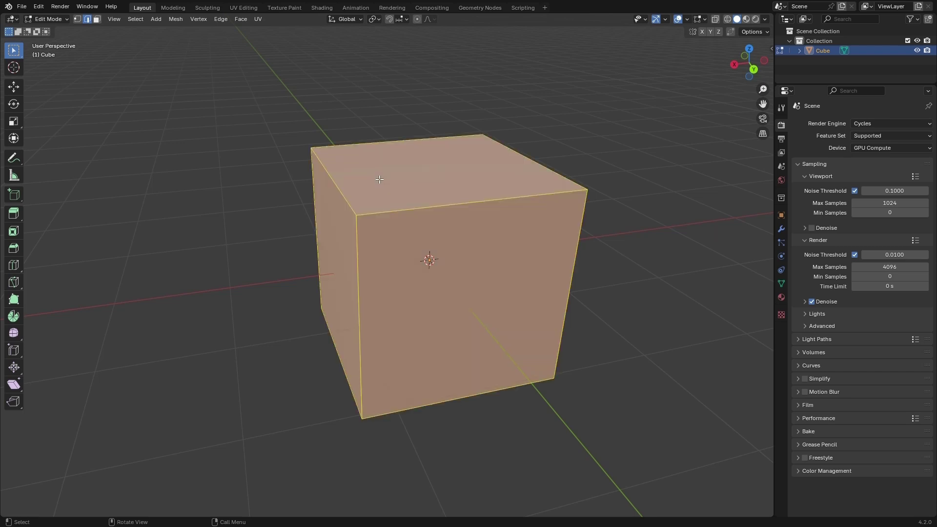
{"action": "right_click", "coordinate": [387, 235]}
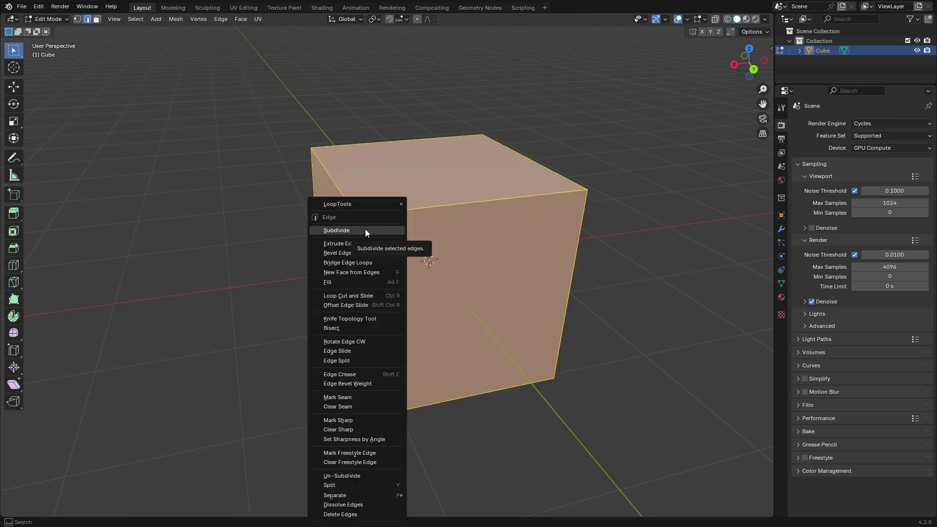
{"action": "left_click", "coordinate": [365, 229]}
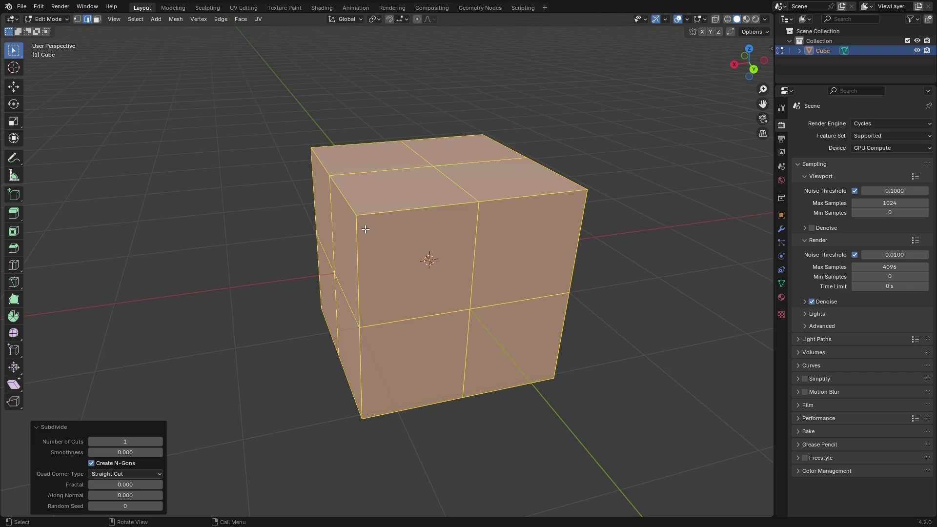
{"action": "right_click", "coordinate": [365, 230]}
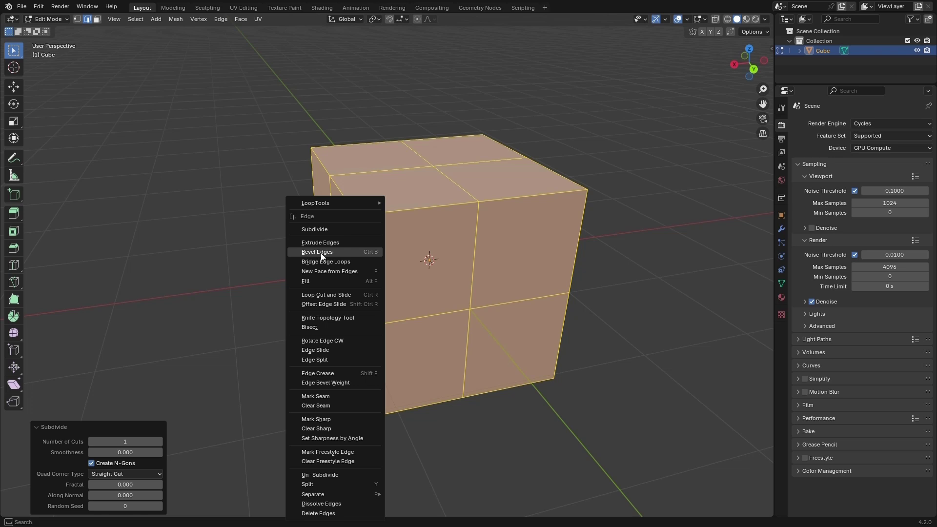
{"action": "key", "text": "Escape"}
{"action": "right_click", "coordinate": [394, 219]}
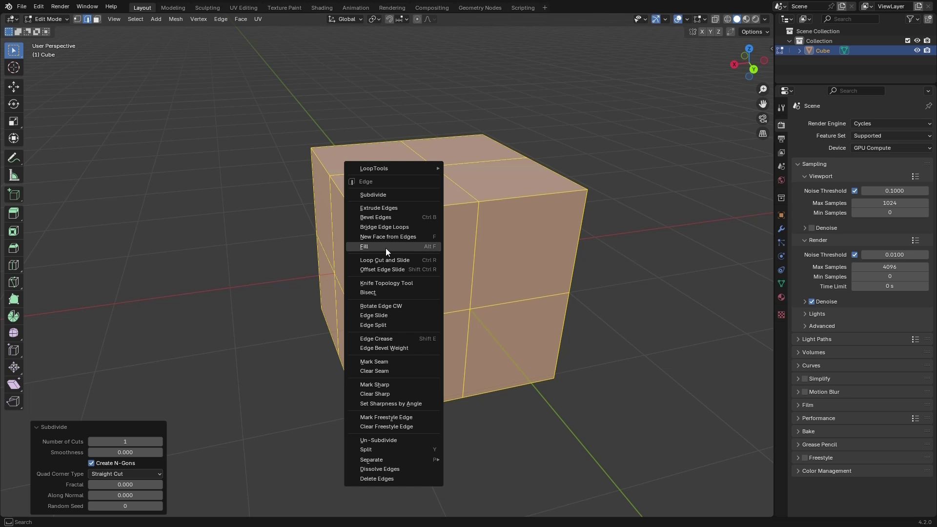
Bevel the centre vertex of one subdivided side face by 0.572 m with 2 segments and shape 0
{"action": "middle_click_drag", "start_coordinate": [458, 298], "coordinate": [418, 293]}
{"action": "key", "text": "1"}
{"action": "left_click", "coordinate": [457, 292]}
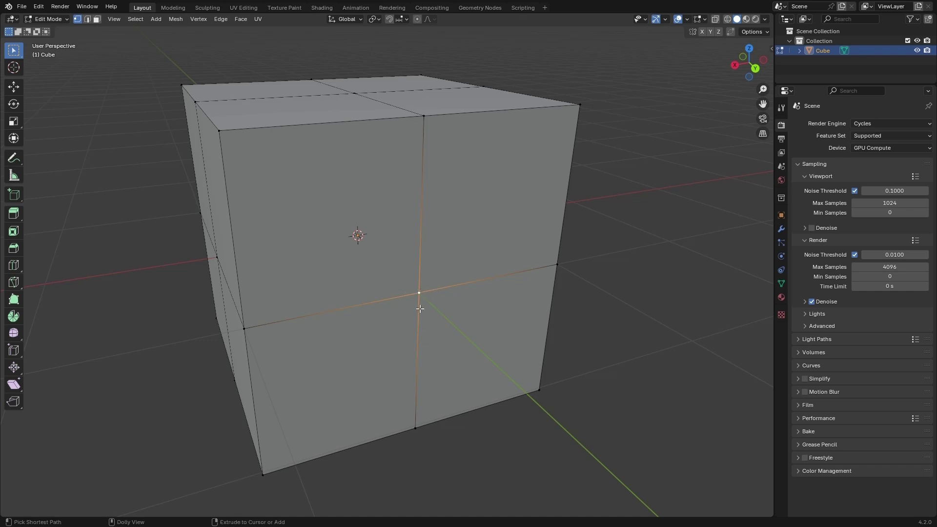
{"action": "key", "text": "ctrl+shift+b"}
{"action": "left_click", "coordinate": [514, 358]}
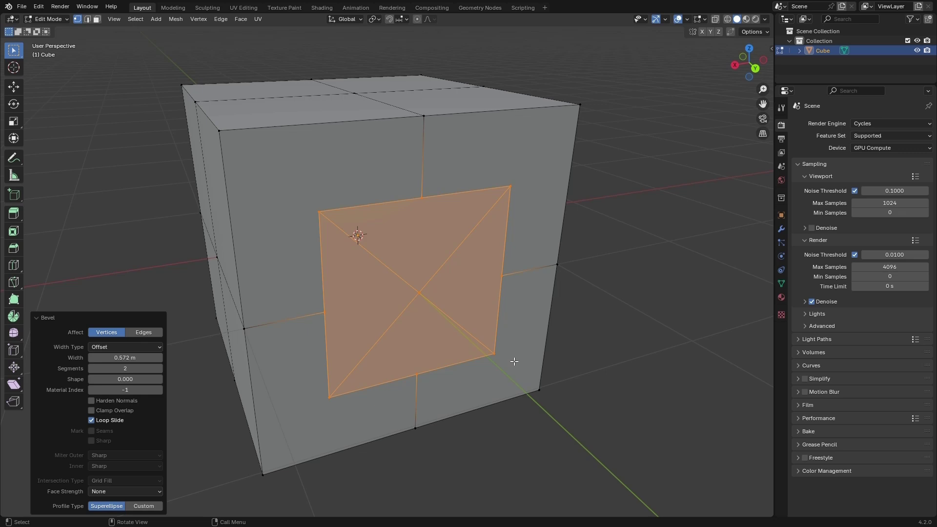
{"action": "scroll", "coordinate": [385, 254], "scroll_direction": "down", "scroll_amount": 3}
{"action": "scroll", "coordinate": [383, 242], "scroll_direction": "up", "scroll_amount": 5}
{"action": "scroll", "coordinate": [384, 299], "scroll_direction": "down", "scroll_amount": 2}
{"action": "middle_click_drag", "start_coordinate": [384, 298], "coordinate": [371, 273]}
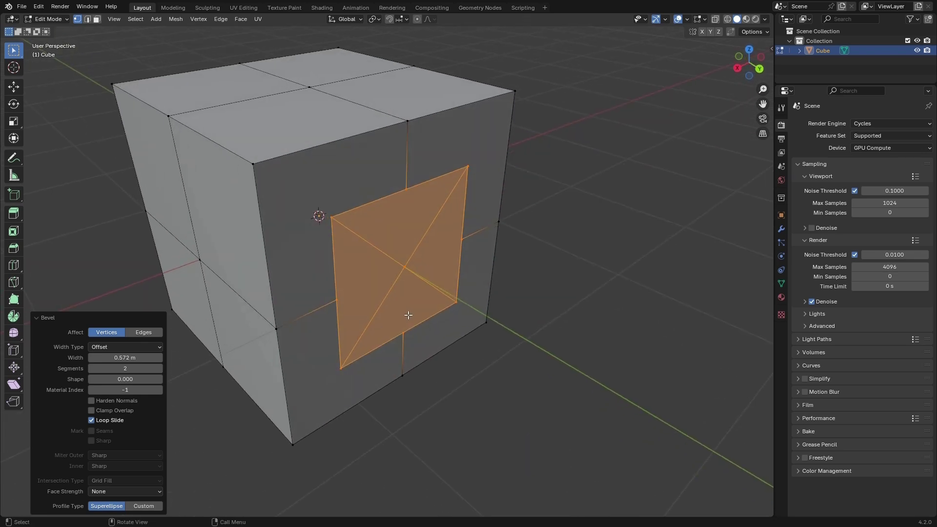
Set the centre vertex bevel's shape to 0.1 for an octagonal outline on the side face
{"action": "left_click_drag", "start_coordinate": [125, 377], "coordinate": [135, 379]}
{"action": "left_click", "coordinate": [96, 379]}
{"action": "left_click", "coordinate": [113, 379]}
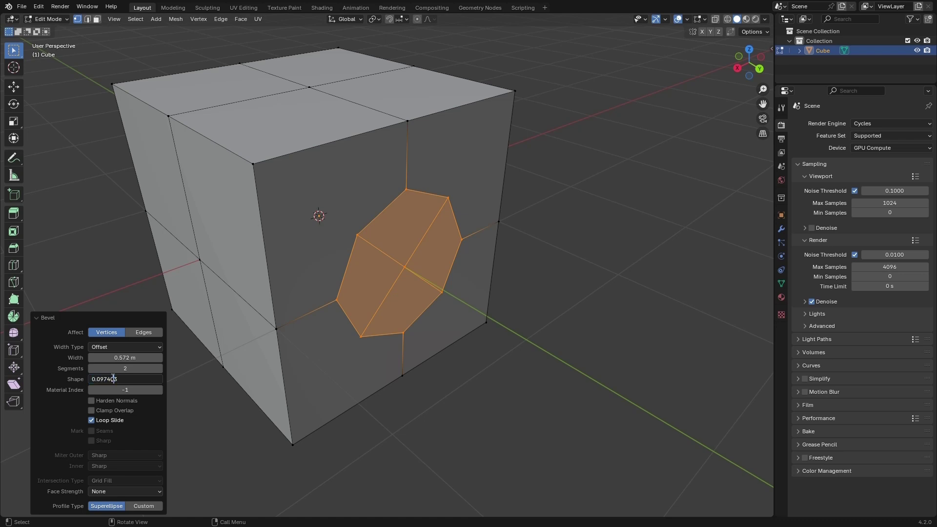
{"action": "left_click_drag", "start_coordinate": [130, 379], "coordinate": [60, 376]}
{"action": "type", "text": "0.1"}
{"action": "key", "text": "Return"}
{"action": "middle_click_drag", "start_coordinate": [273, 337], "coordinate": [399, 297]}
{"action": "scroll", "coordinate": [399, 298], "scroll_direction": "down", "scroll_amount": 3}
{"action": "scroll", "coordinate": [399, 297], "scroll_direction": "up", "scroll_amount": 4}
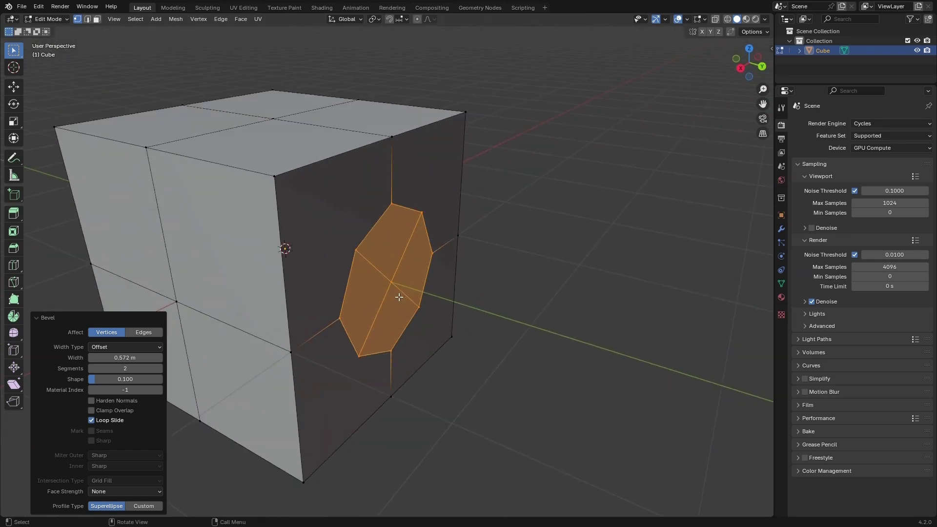
Switch to face selection, extrude the octagonal faces outward about 1.2 m, and clear the selection
{"action": "left_click", "coordinate": [97, 20]}
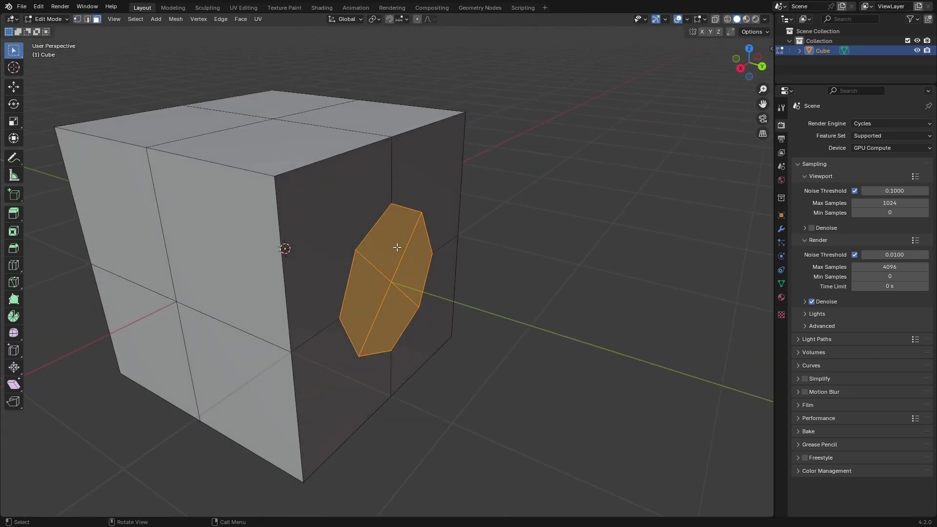
{"action": "scroll", "coordinate": [426, 287], "scroll_direction": "down", "scroll_amount": 4}
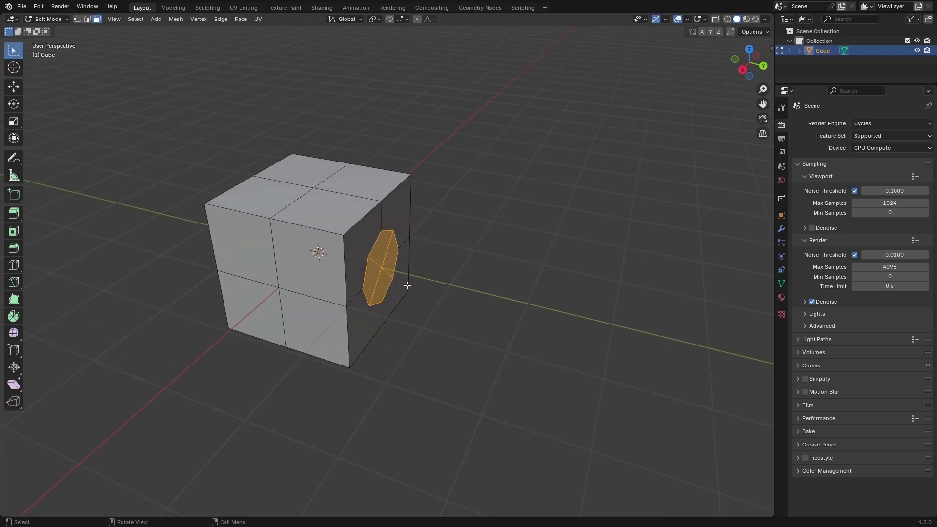
{"action": "key", "text": "e"}
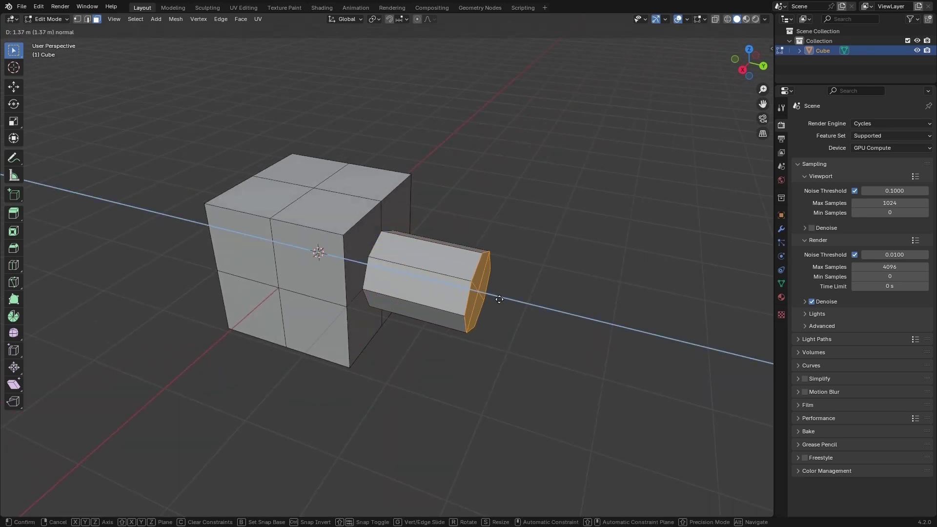
{"action": "left_click", "coordinate": [487, 314]}
{"action": "middle_click_drag", "start_coordinate": [487, 314], "coordinate": [479, 347]}
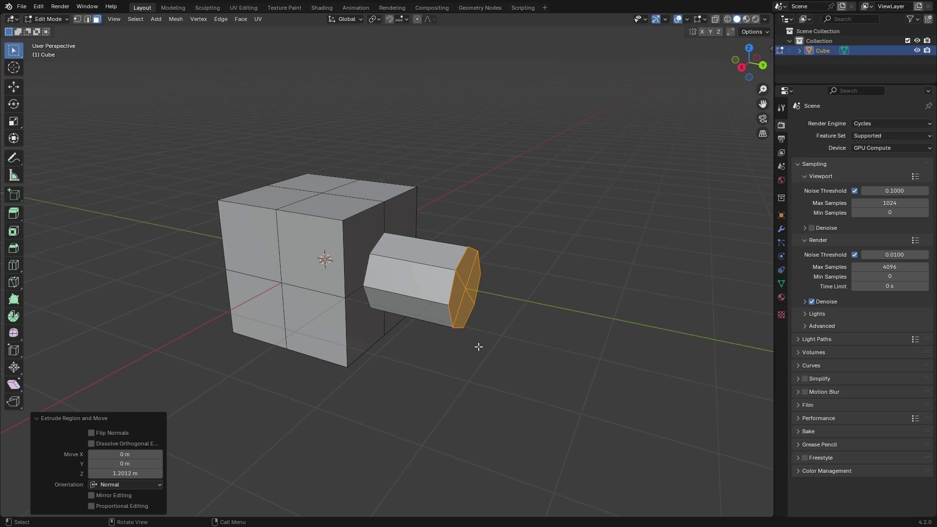
{"action": "left_click", "coordinate": [481, 349]}
{"action": "middle_click_drag", "start_coordinate": [443, 377], "coordinate": [404, 244]}
{"action": "scroll", "coordinate": [405, 221], "scroll_direction": "up", "scroll_amount": 1}
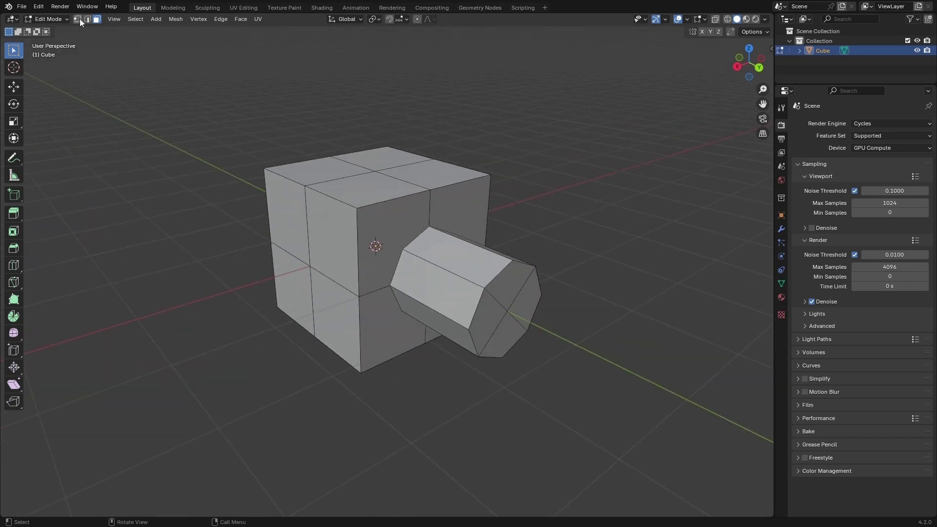
{"action": "left_click", "coordinate": [133, 20]}
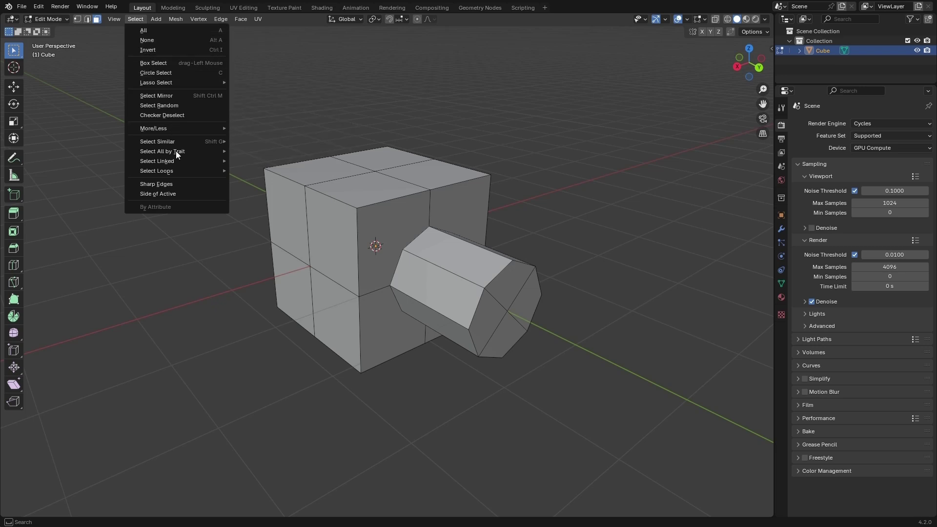
{"action": "mouse_move", "coordinate": [179, 171]}
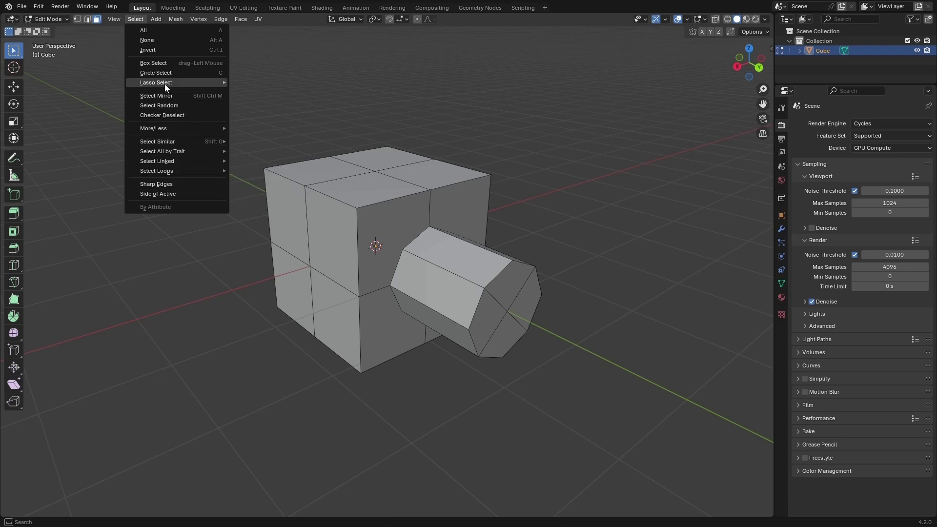
{"action": "mouse_move", "coordinate": [183, 141]}
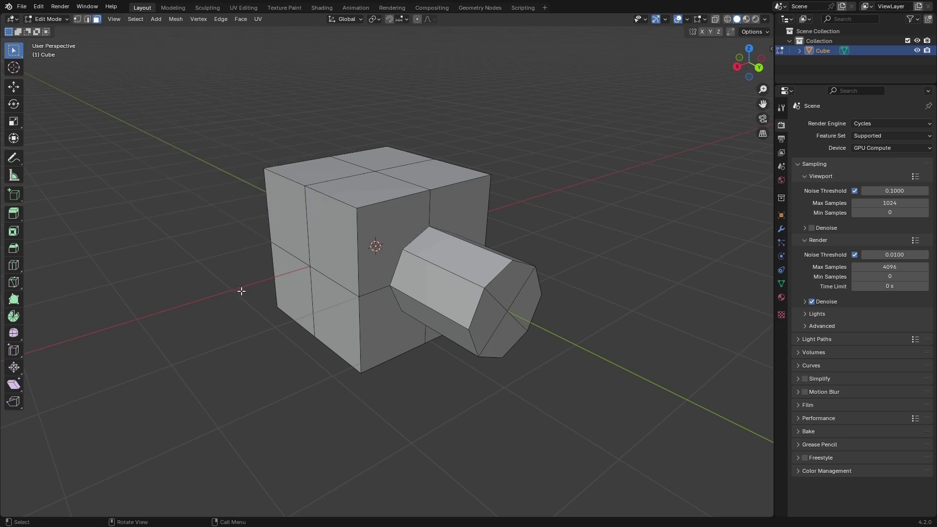
Select one quarter of the cube's top and extend the selection to all coplanar faces with Select Similar
{"action": "middle_click_drag", "start_coordinate": [243, 291], "coordinate": [226, 291]}
{"action": "scroll", "coordinate": [226, 291], "scroll_direction": "down", "scroll_amount": 2}
{"action": "scroll", "coordinate": [126, 85], "scroll_direction": "up", "scroll_amount": 4}
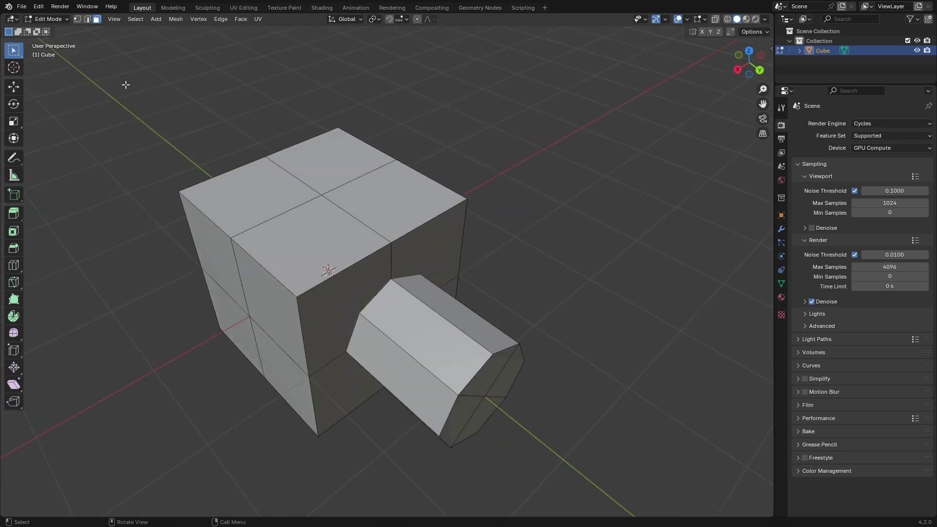
{"action": "left_click", "coordinate": [273, 202]}
{"action": "middle_click_drag", "start_coordinate": [328, 319], "coordinate": [299, 229]}
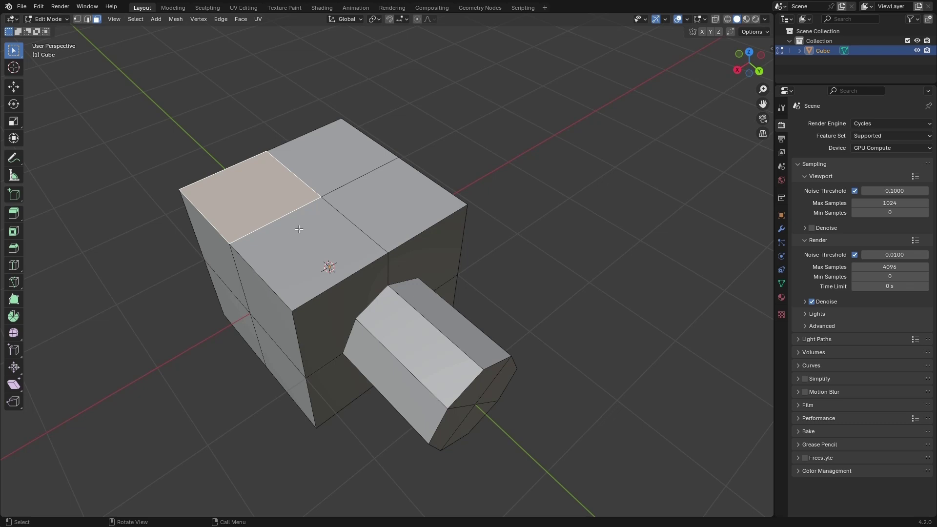
{"action": "key", "text": "shift+g"}
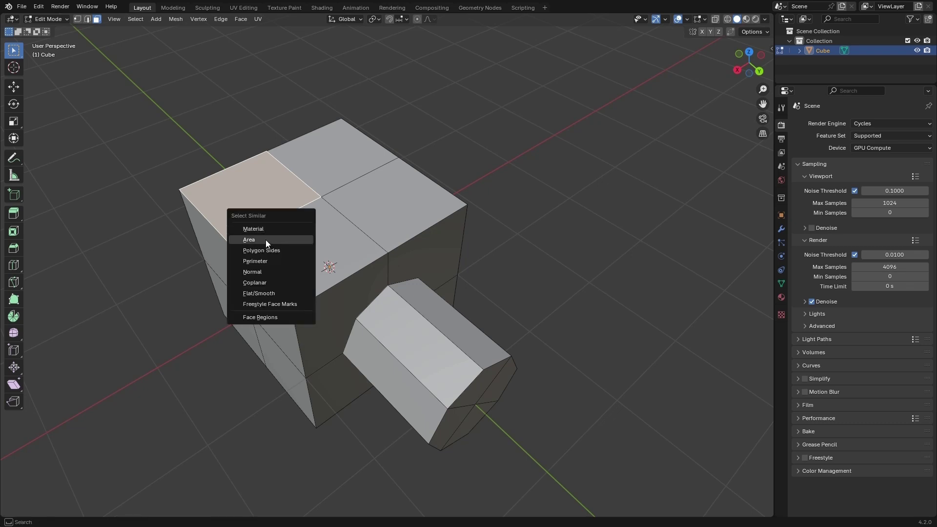
{"action": "left_click", "coordinate": [271, 283]}
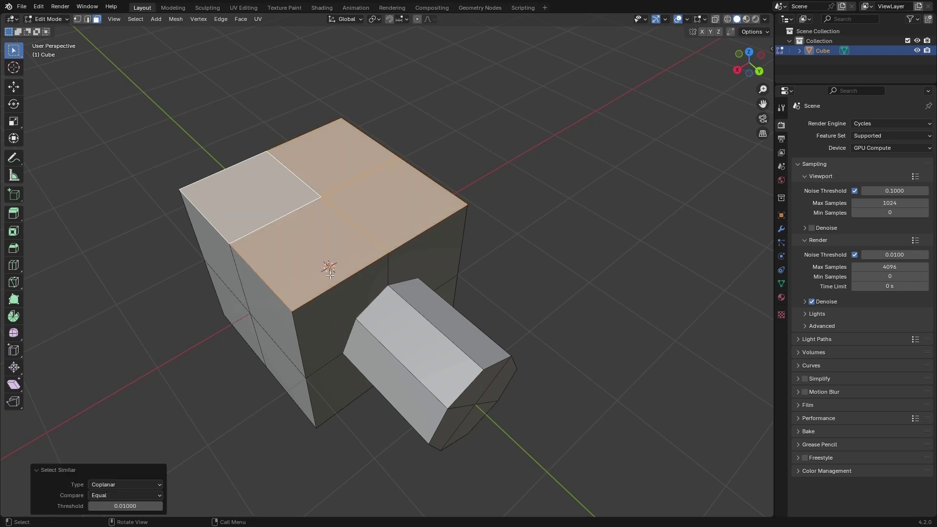
{"action": "middle_click_drag", "start_coordinate": [330, 274], "coordinate": [388, 184]}
{"action": "middle_click_drag", "start_coordinate": [317, 206], "coordinate": [396, 363]}
{"action": "scroll", "coordinate": [291, 199], "scroll_direction": "up", "scroll_amount": 2}
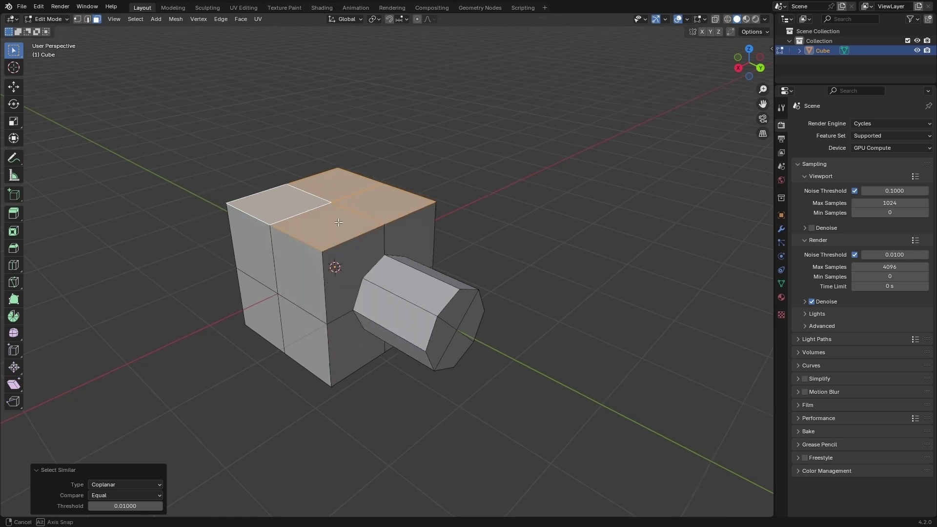
Switch the cube to Object Mode and show its modifier properties
{"action": "left_click", "coordinate": [62, 20]}
{"action": "left_click", "coordinate": [48, 30]}
{"action": "middle_click_drag", "start_coordinate": [310, 185], "coordinate": [712, 229]}
{"action": "left_click", "coordinate": [781, 229]}
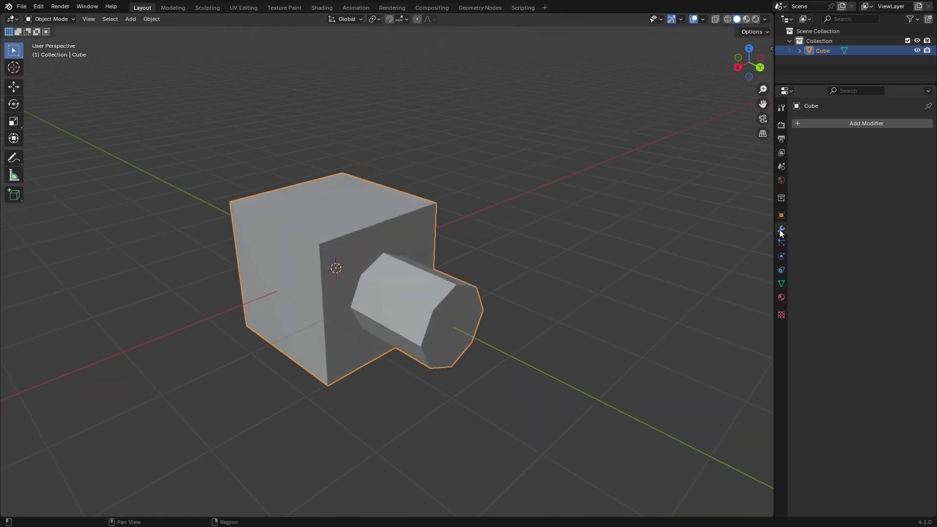
{"action": "left_click", "coordinate": [822, 123]}
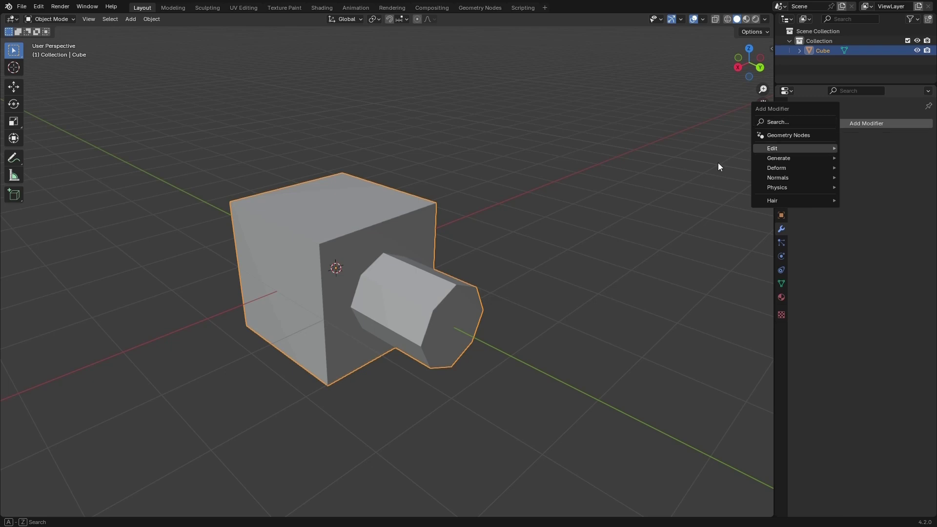
{"action": "middle_click_drag", "start_coordinate": [719, 163], "coordinate": [673, 195]}
{"action": "key", "text": "shift+a"}
{"action": "mouse_move", "coordinate": [787, 142]}
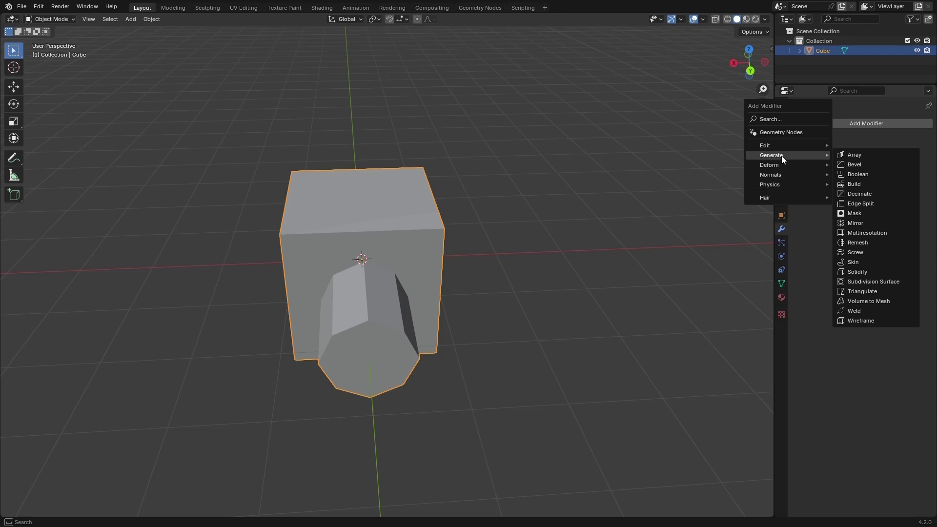
{"action": "middle_click_drag", "start_coordinate": [537, 205], "coordinate": [218, 267]}
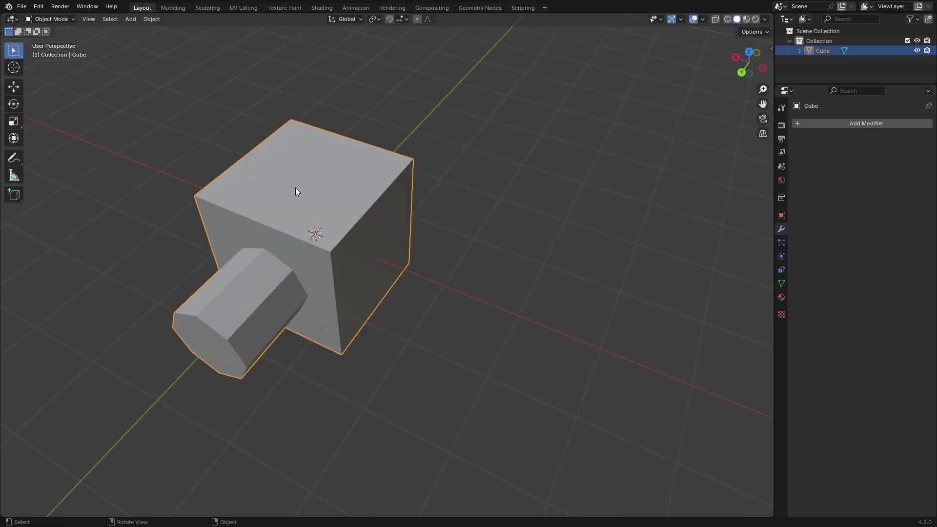
Move the cube's origin to the bottom of the object
{"action": "middle_click_drag", "start_coordinate": [409, 186], "coordinate": [364, 196]}
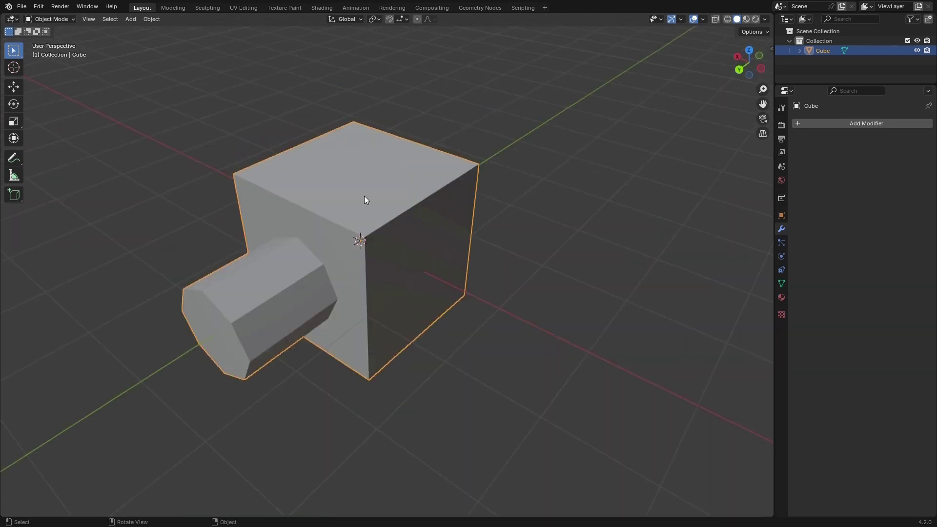
{"action": "key", "text": "ctrl+shift+alt+c"}
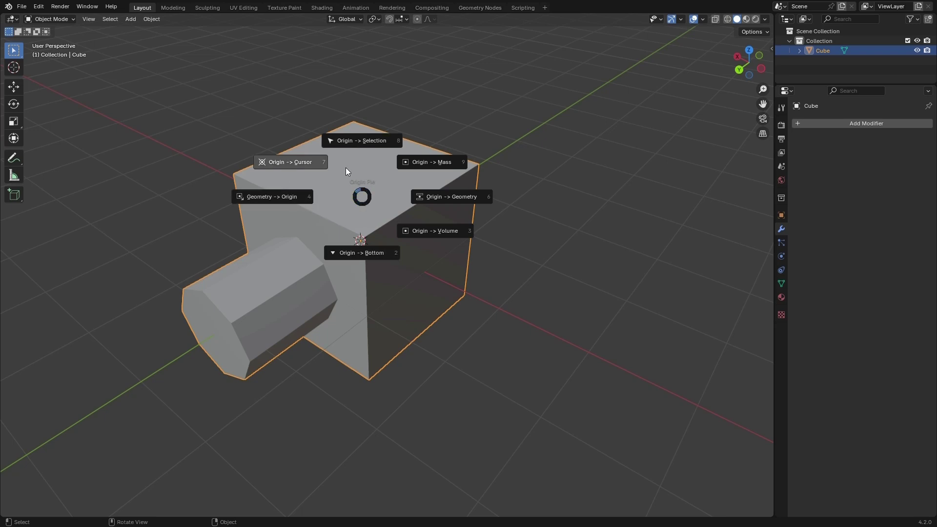
{"action": "left_click", "coordinate": [368, 254]}
{"action": "scroll", "coordinate": [421, 328], "scroll_direction": "down", "scroll_amount": 2}
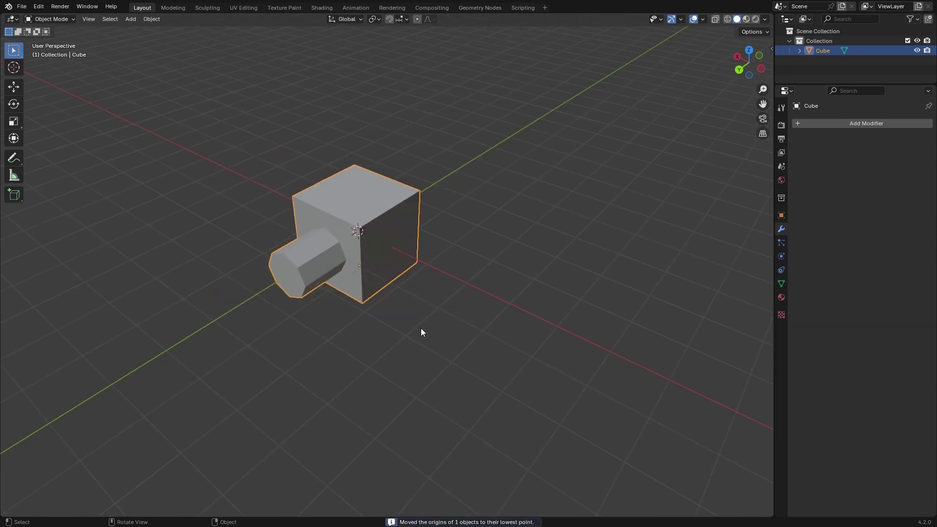
Put the cube back into Edit Mode
{"action": "middle_click_drag", "start_coordinate": [422, 333], "coordinate": [348, 186]}
{"action": "scroll", "coordinate": [352, 266], "scroll_direction": "up", "scroll_amount": 4}
{"action": "scroll", "coordinate": [361, 320], "scroll_direction": "down", "scroll_amount": 3}
{"action": "scroll", "coordinate": [373, 272], "scroll_direction": "up", "scroll_amount": 3}
{"action": "left_click", "coordinate": [49, 19]}
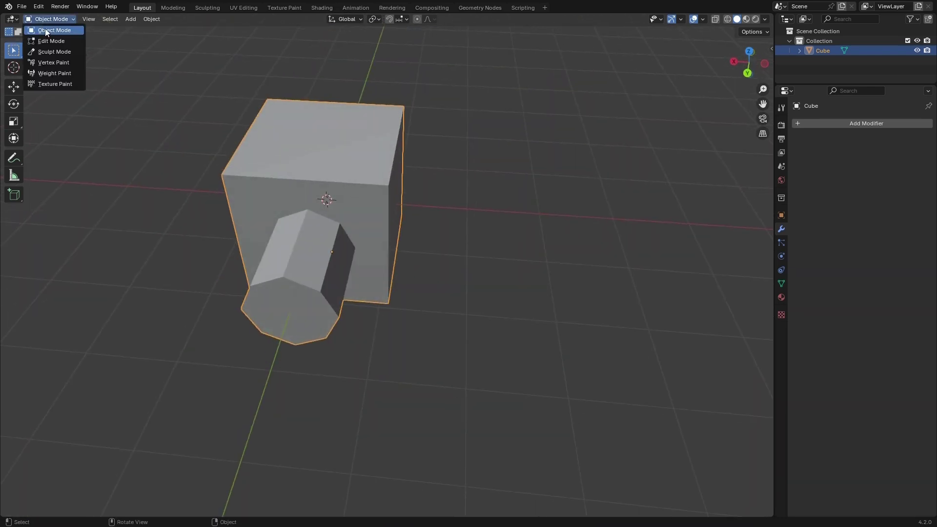
{"action": "left_click", "coordinate": [47, 41]}
{"action": "middle_click_drag", "start_coordinate": [360, 255], "coordinate": [314, 254]}
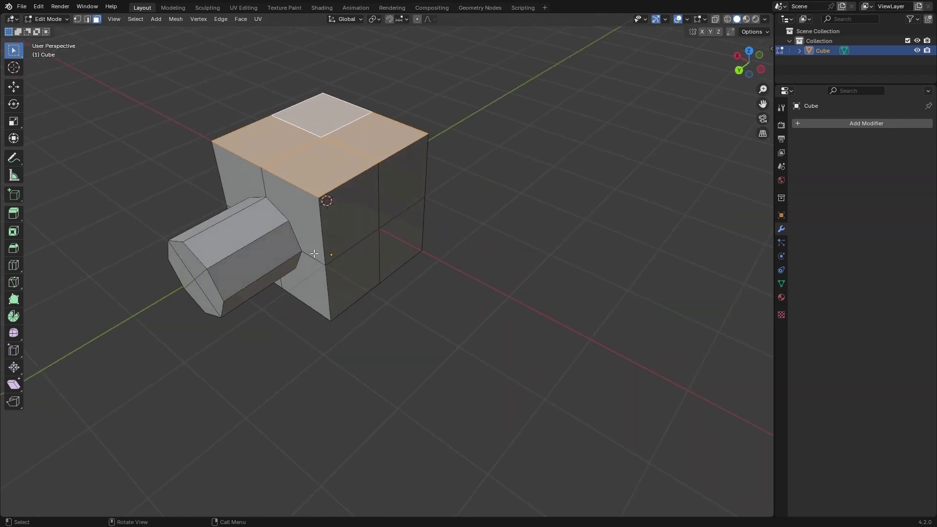
Select the bottom corner vertex on the cube's side away from the extrusion and snap the origin to that selection
{"action": "left_click", "coordinate": [78, 19]}
{"action": "left_click", "coordinate": [423, 252]}
{"action": "scroll", "coordinate": [427, 298], "scroll_direction": "down", "scroll_amount": 2}
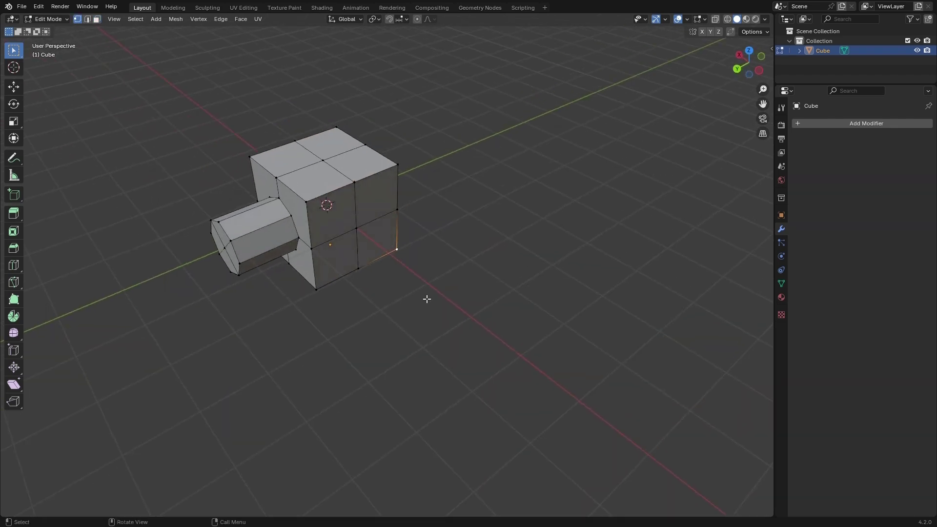
{"action": "scroll", "coordinate": [388, 216], "scroll_direction": "up", "scroll_amount": 6}
{"action": "scroll", "coordinate": [387, 241], "scroll_direction": "up", "scroll_amount": 3}
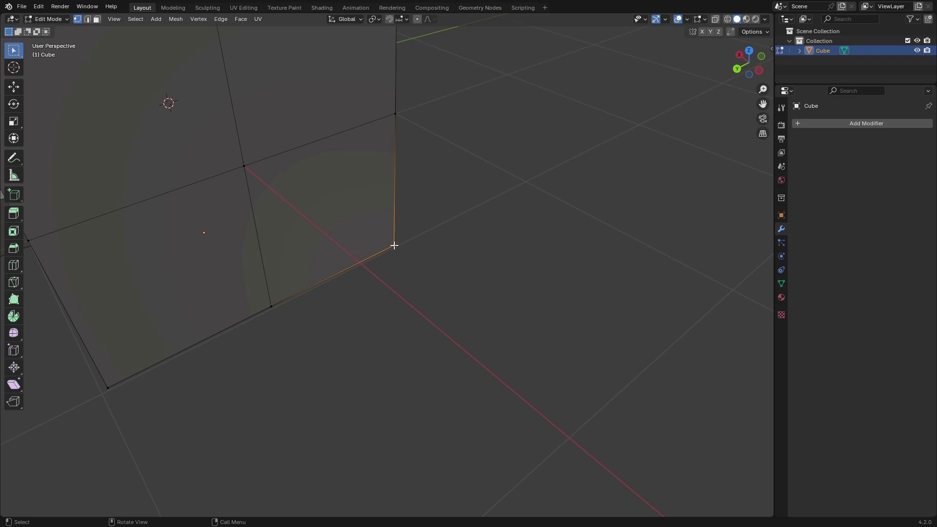
{"action": "key", "text": "ctrl+shift+alt+c"}
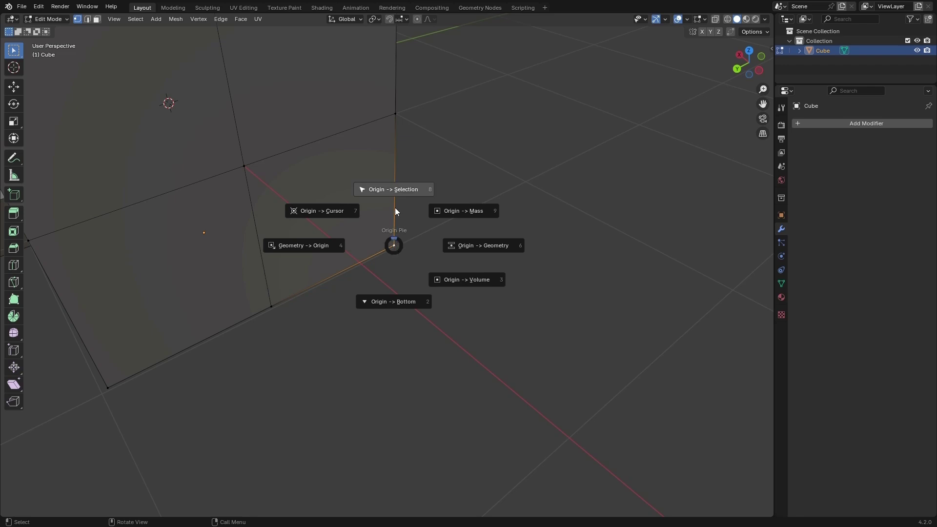
{"action": "left_click", "coordinate": [397, 189]}
{"action": "scroll", "coordinate": [374, 228], "scroll_direction": "down", "scroll_amount": 5}
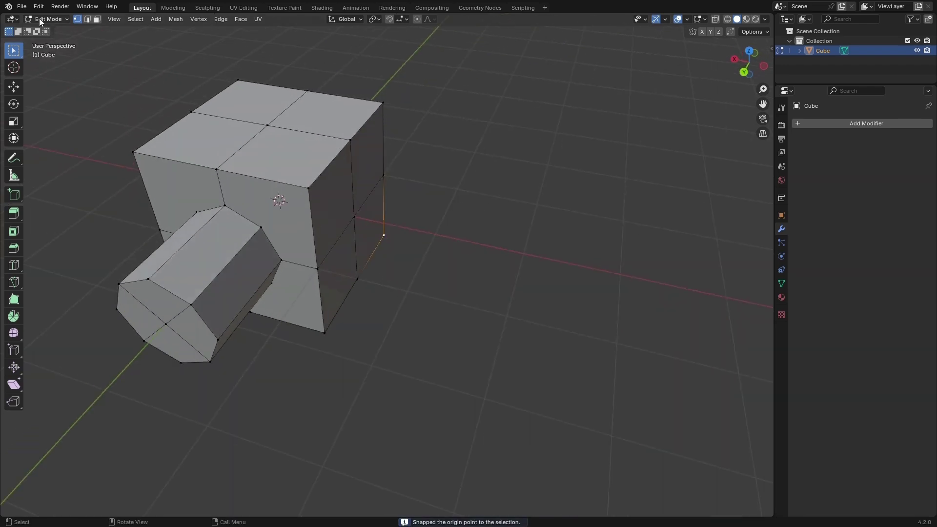
Return to Object Mode and add a Mirror modifier on the X axis to the cube
{"action": "left_click", "coordinate": [48, 19]}
{"action": "left_click", "coordinate": [54, 31]}
{"action": "mouse_move", "coordinate": [324, 236]}
{"action": "middle_mouse_down"}
{"action": "mouse_move", "coordinate": [330, 228]}
{"action": "mouse_move", "coordinate": [327, 239]}
{"action": "middle_mouse_up"}
{"action": "left_click", "coordinate": [847, 121]}
{"action": "mouse_move", "coordinate": [824, 123]}
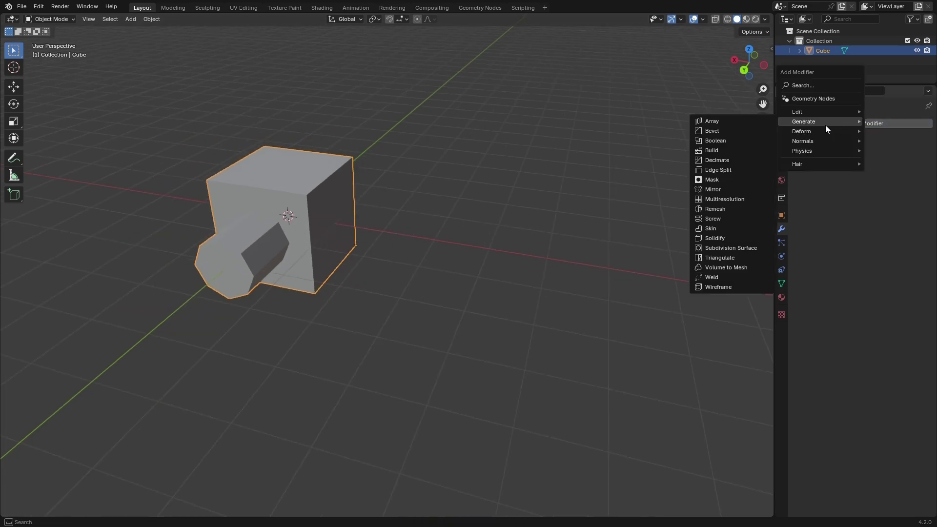
{"action": "left_click", "coordinate": [725, 189]}
{"action": "middle_click_drag", "start_coordinate": [293, 282], "coordinate": [336, 336]}
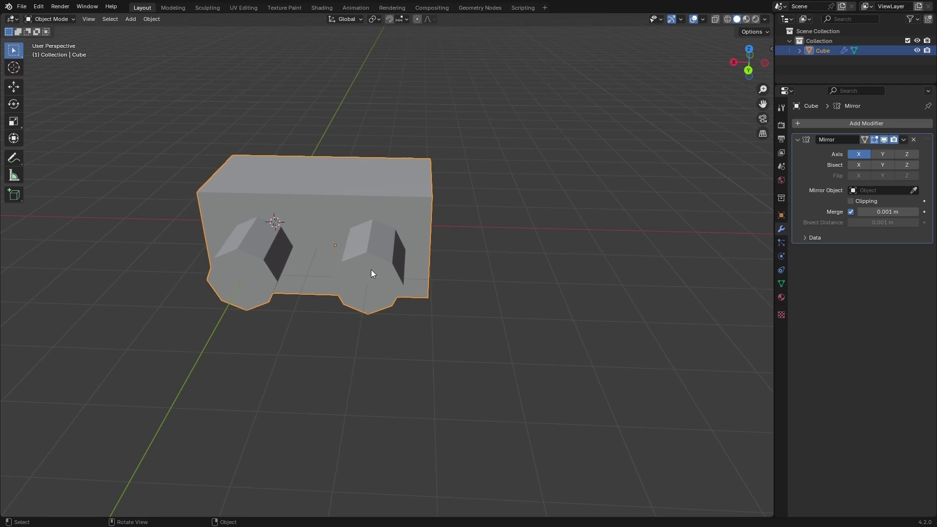
{"action": "middle_click_drag", "start_coordinate": [586, 230], "coordinate": [488, 286]}
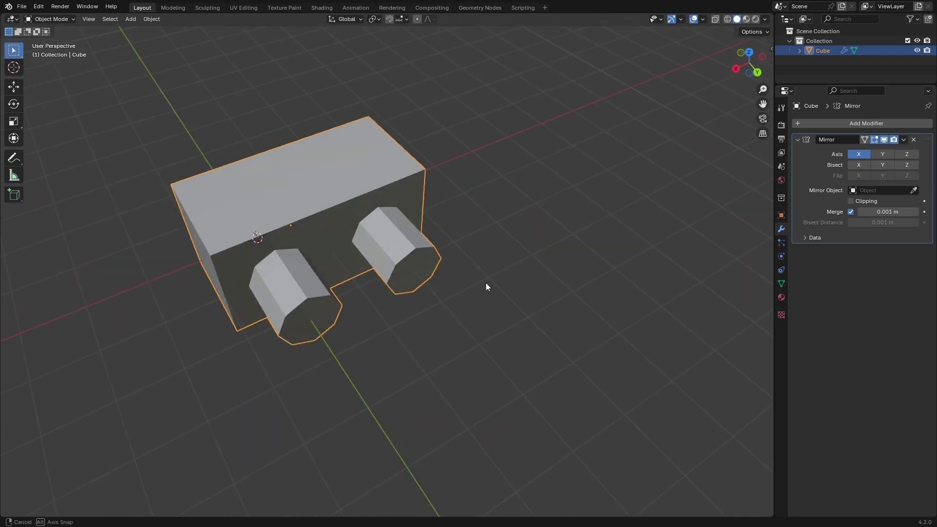
Enable the Y axis and Clipping in the Mirror modifier
{"action": "left_click", "coordinate": [881, 154]}
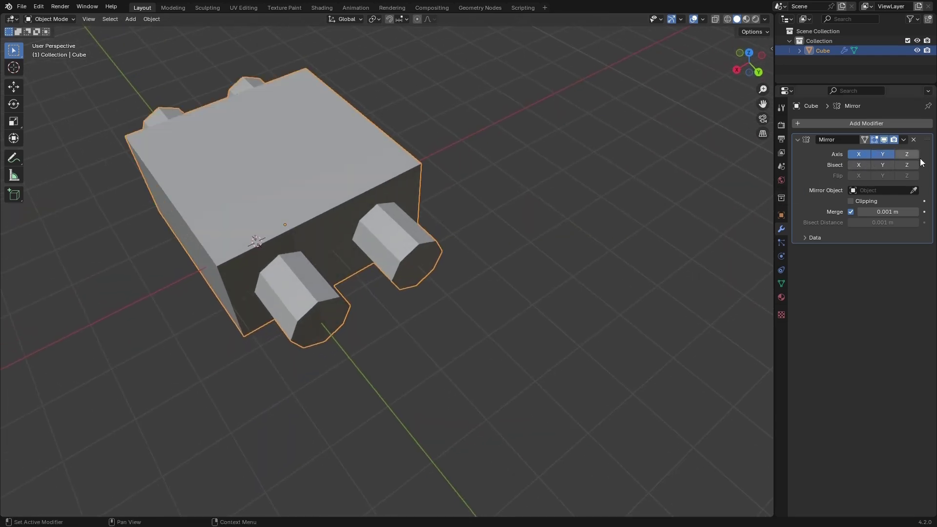
{"action": "middle_click_drag", "start_coordinate": [487, 216], "coordinate": [441, 211]}
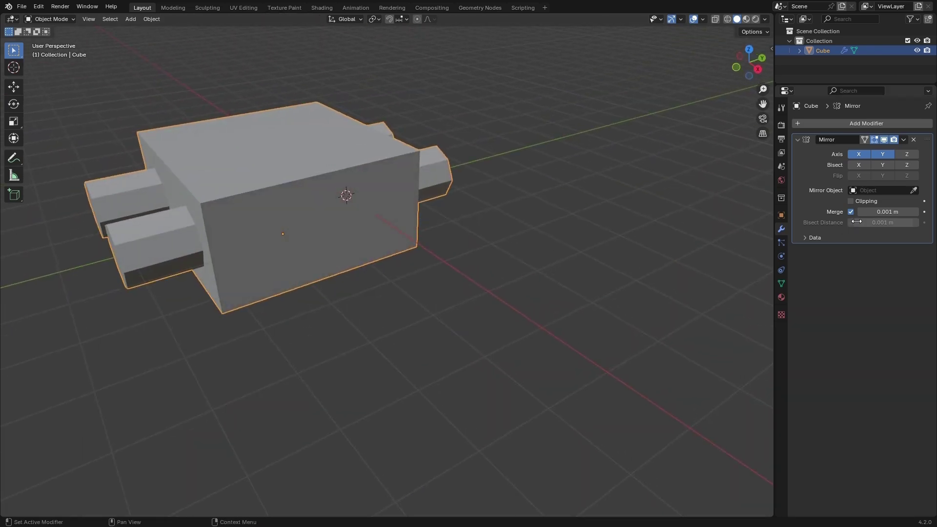
{"action": "left_click", "coordinate": [851, 201]}
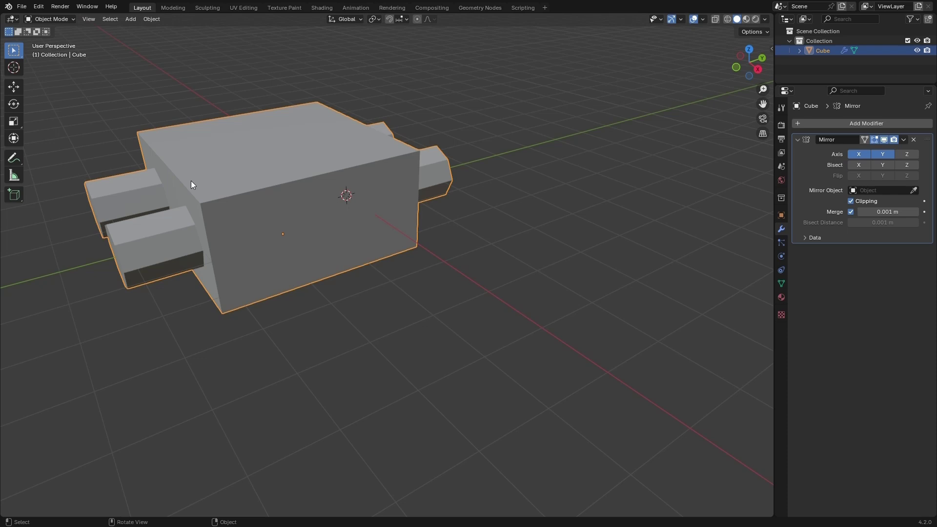
{"action": "middle_click_drag", "start_coordinate": [279, 159], "coordinate": [229, 263]}
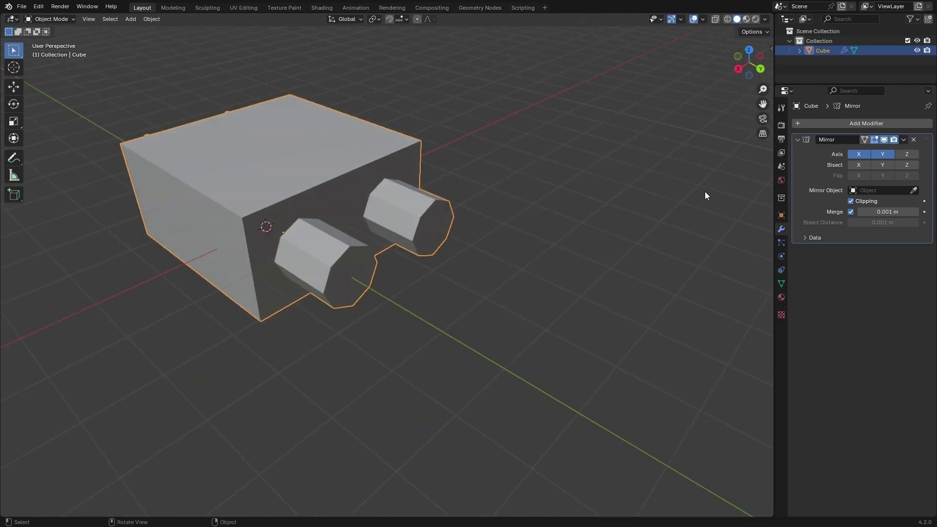
Remove the Mirror modifier from the cube
{"action": "left_click", "coordinate": [914, 139]}
{"action": "left_click", "coordinate": [853, 123]}
{"action": "mouse_move", "coordinate": [825, 122]}
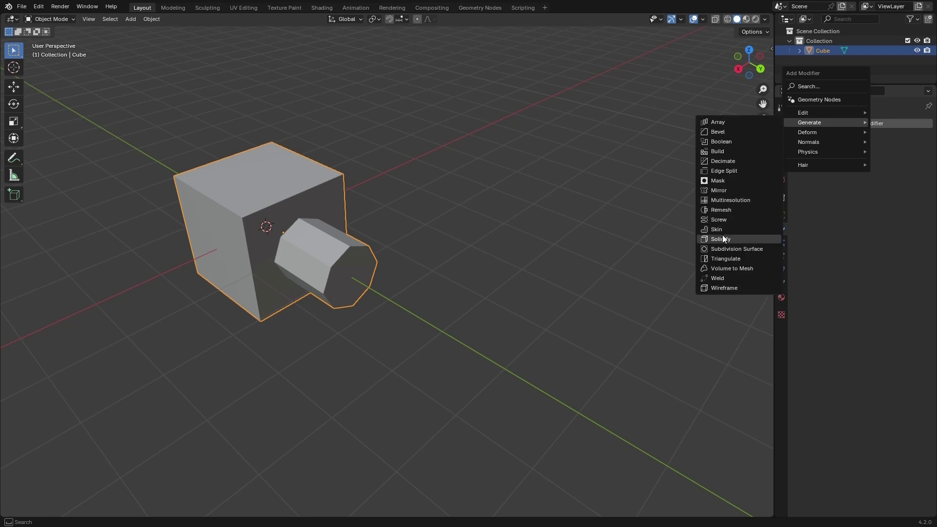
{"action": "middle_click_drag", "start_coordinate": [722, 236], "coordinate": [64, 38]}
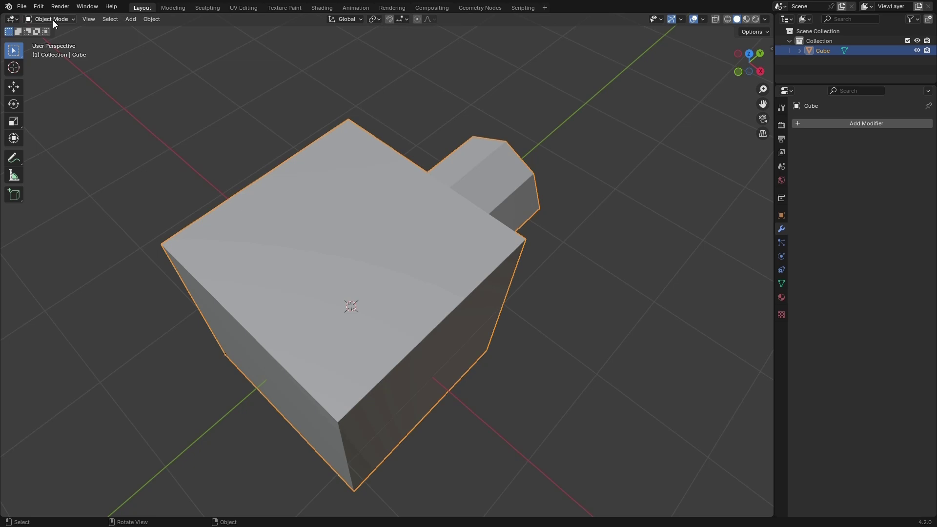
In Edit Mode, select one top face of the cube, extend the selection to all coplanar faces and delete those faces
{"action": "left_click", "coordinate": [52, 19]}
{"action": "left_click", "coordinate": [52, 39]}
{"action": "middle_click_drag", "start_coordinate": [322, 244], "coordinate": [318, 214]}
{"action": "key", "text": "3"}
{"action": "scroll", "coordinate": [319, 213], "scroll_direction": "up", "scroll_amount": 2}
{"action": "left_click", "coordinate": [266, 220]}
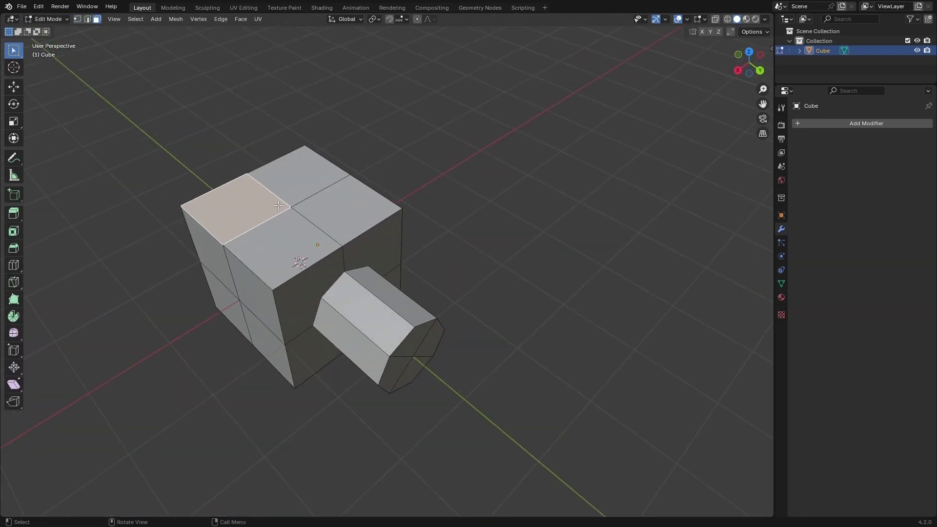
{"action": "key", "text": "shift+g"}
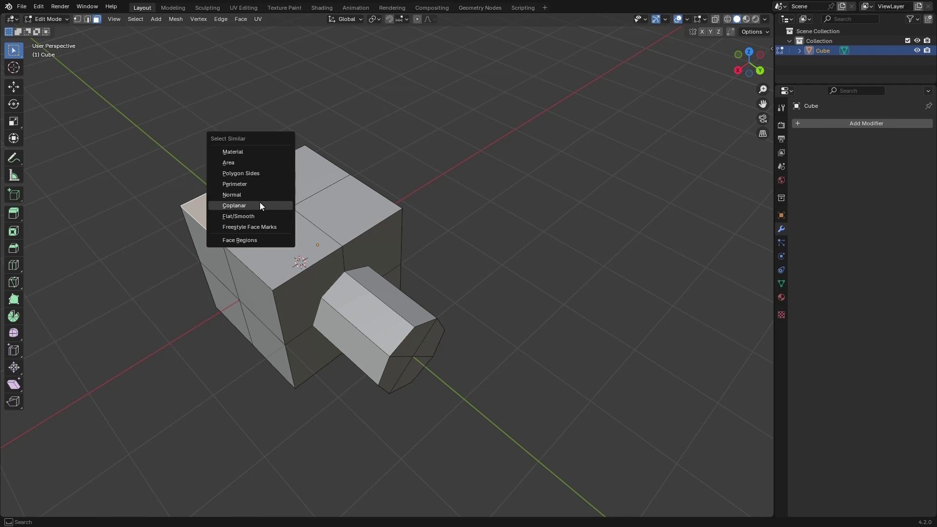
{"action": "left_click", "coordinate": [259, 202]}
{"action": "key", "text": "x"}
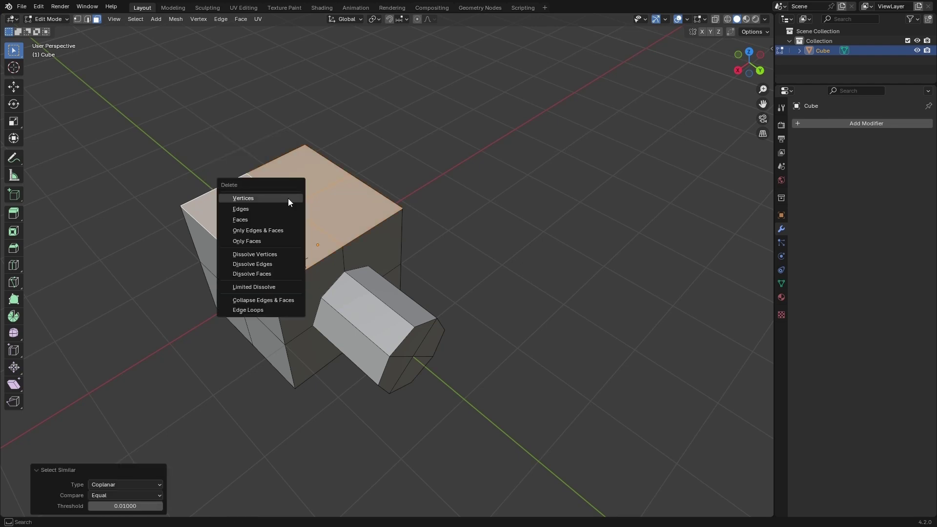
{"action": "left_click", "coordinate": [250, 218]}
Try to box-select the faces of the octagonal extrusion with X-ray off
{"action": "middle_click_drag", "start_coordinate": [250, 218], "coordinate": [429, 274]}
{"action": "left_click_drag", "start_coordinate": [498, 255], "coordinate": [364, 437]}
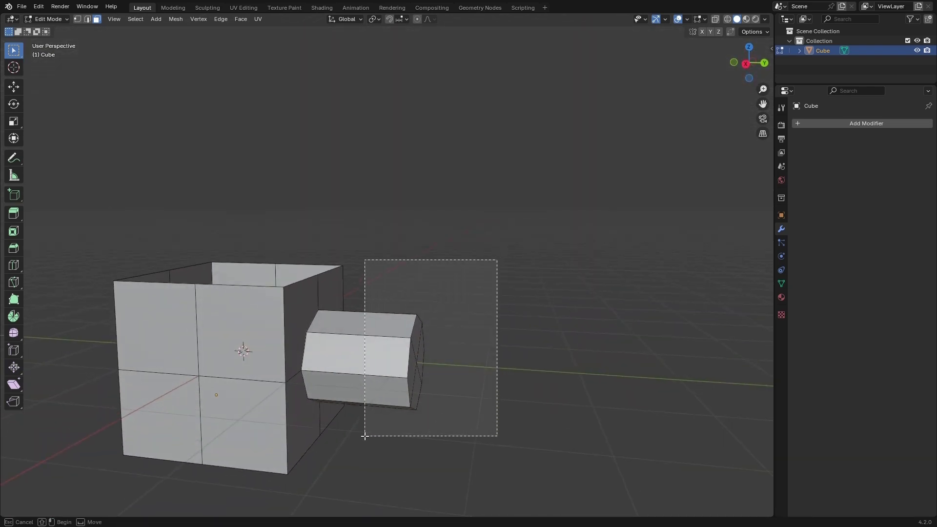
{"action": "middle_click_drag", "start_coordinate": [457, 379], "coordinate": [395, 296]}
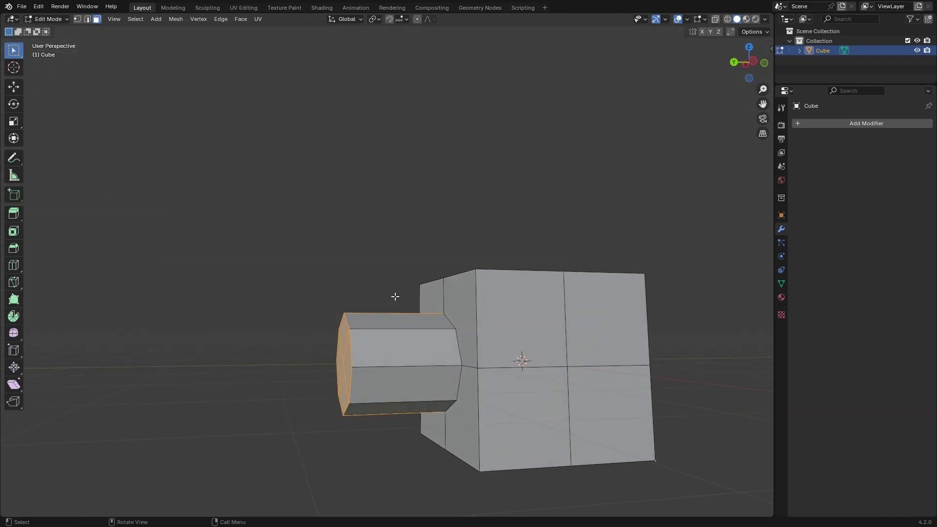
{"action": "middle_click_drag", "start_coordinate": [309, 344], "coordinate": [528, 375]}
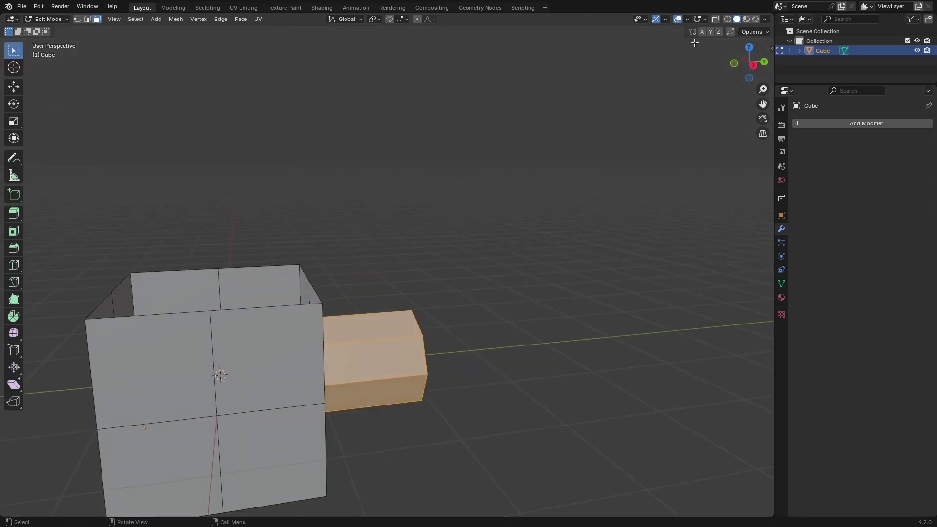
Turn on X-ray, box-select all faces of the octagonal extrusion and delete them
{"action": "left_click", "coordinate": [716, 18]}
{"action": "scroll", "coordinate": [441, 151], "scroll_direction": "down", "scroll_amount": 5}
{"action": "middle_click_drag", "start_coordinate": [441, 150], "coordinate": [473, 242]}
{"action": "left_click_drag", "start_coordinate": [476, 230], "coordinate": [369, 361]}
{"action": "middle_click_drag", "start_coordinate": [412, 379], "coordinate": [268, 379]}
{"action": "key", "text": "x"}
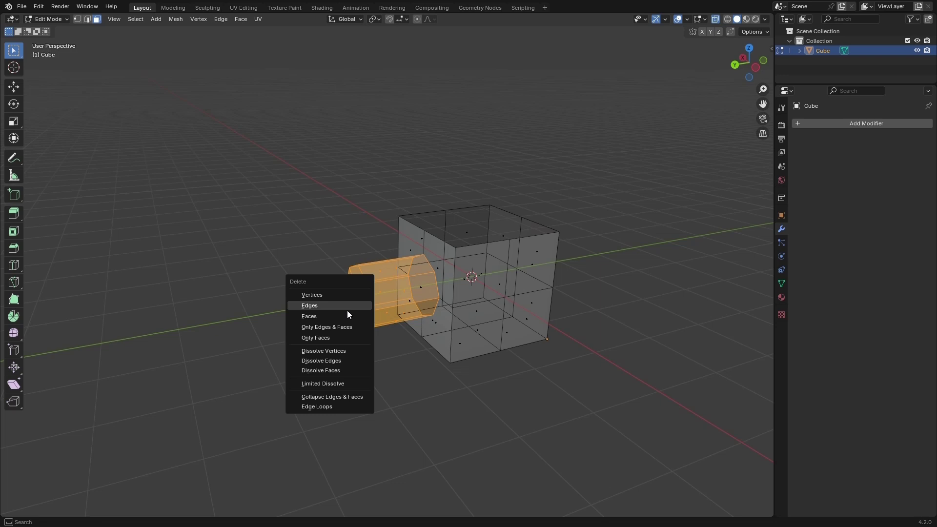
{"action": "left_click", "coordinate": [348, 316]}
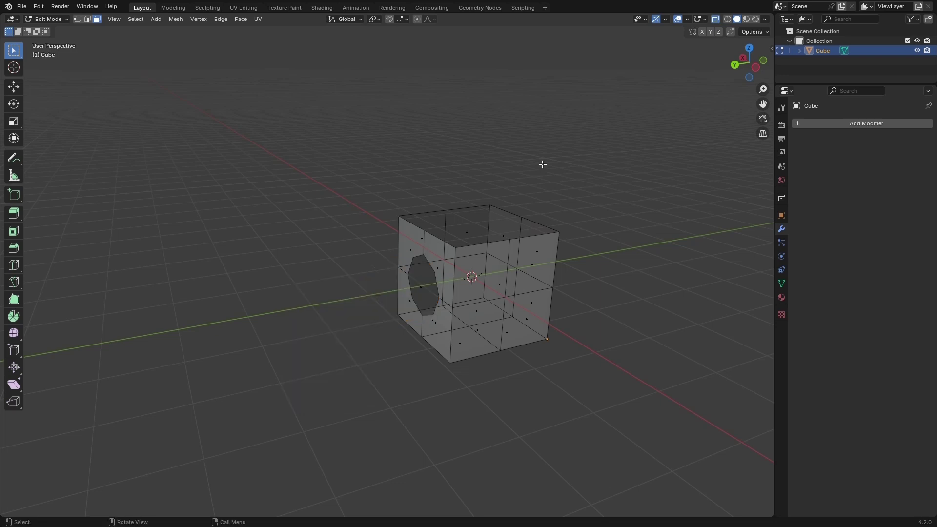
Turn X-ray off and return the open cube to Object Mode
{"action": "key", "text": "alt+z"}
{"action": "scroll", "coordinate": [543, 164], "scroll_direction": "up", "scroll_amount": 2}
{"action": "middle_click_drag", "start_coordinate": [543, 164], "coordinate": [515, 255]}
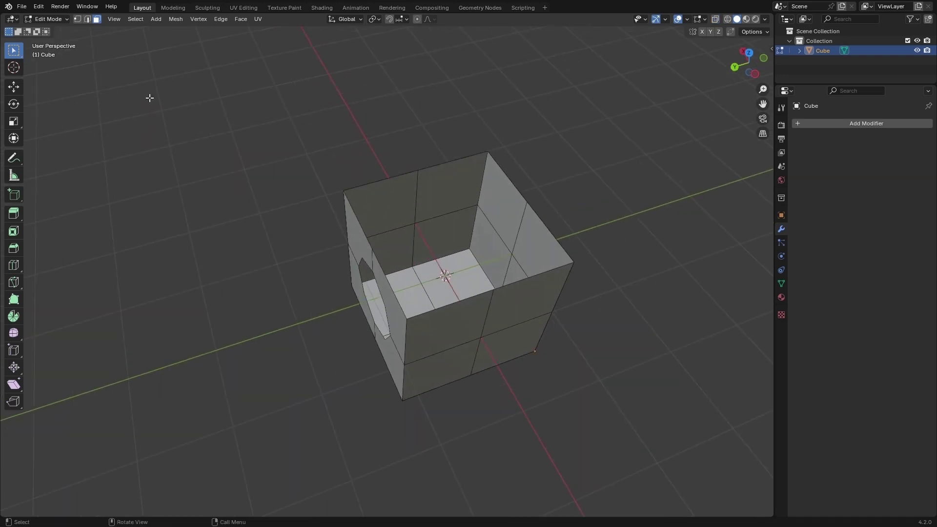
{"action": "left_click", "coordinate": [43, 19]}
{"action": "left_click", "coordinate": [43, 29]}
Add a Solidify modifier to the cube and set its thickness to 0.1 m
{"action": "middle_click_drag", "start_coordinate": [314, 241], "coordinate": [583, 195]}
{"action": "left_click", "coordinate": [810, 124]}
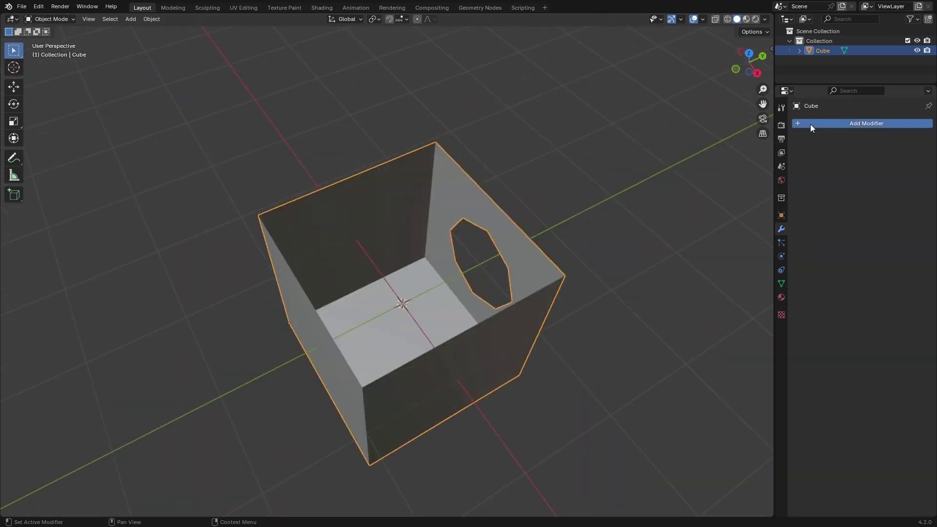
{"action": "mouse_move", "coordinate": [801, 124]}
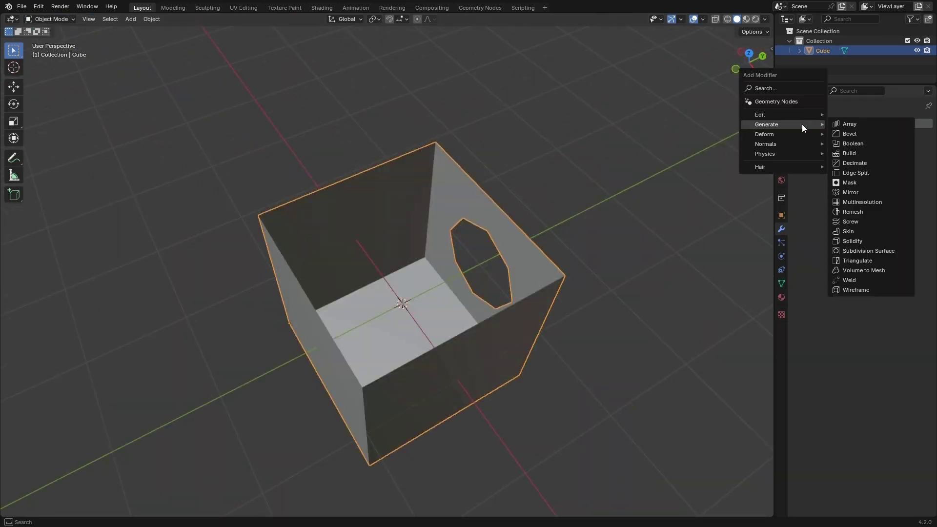
{"action": "left_click", "coordinate": [865, 240]}
{"action": "middle_click_drag", "start_coordinate": [504, 270], "coordinate": [508, 272]}
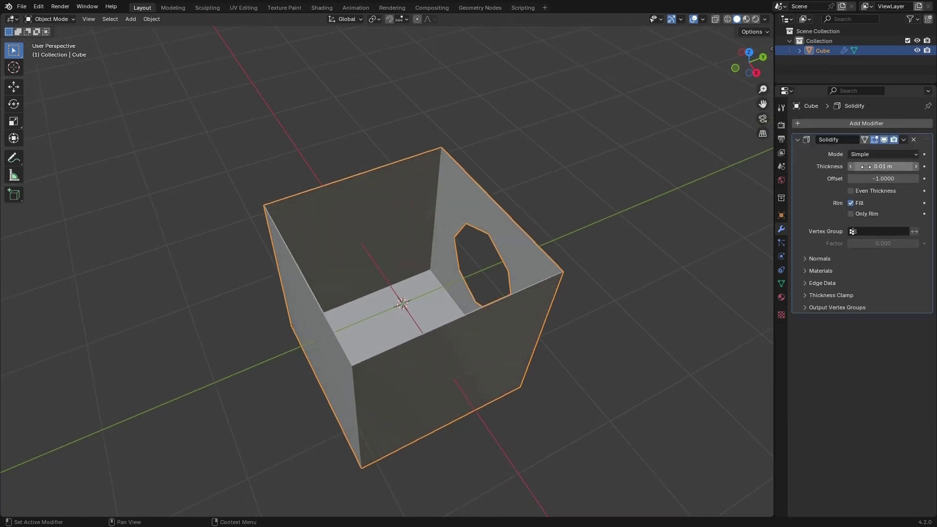
{"action": "mouse_move", "coordinate": [878, 166]}
{"action": "left_mouse_down"}
{"action": "mouse_move", "coordinate": [910, 166]}
{"action": "mouse_move", "coordinate": [887, 167]}
{"action": "left_mouse_up"}
{"action": "middle_click_drag", "start_coordinate": [613, 244], "coordinate": [344, 294]}
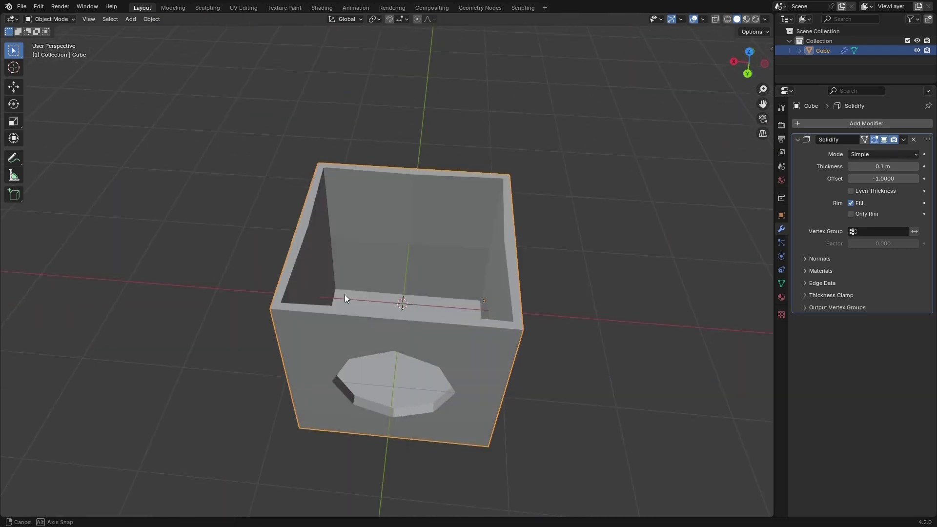
{"action": "scroll", "coordinate": [344, 294], "scroll_direction": "up", "scroll_amount": 5}
{"action": "middle_click_drag", "start_coordinate": [179, 326], "coordinate": [254, 330]}
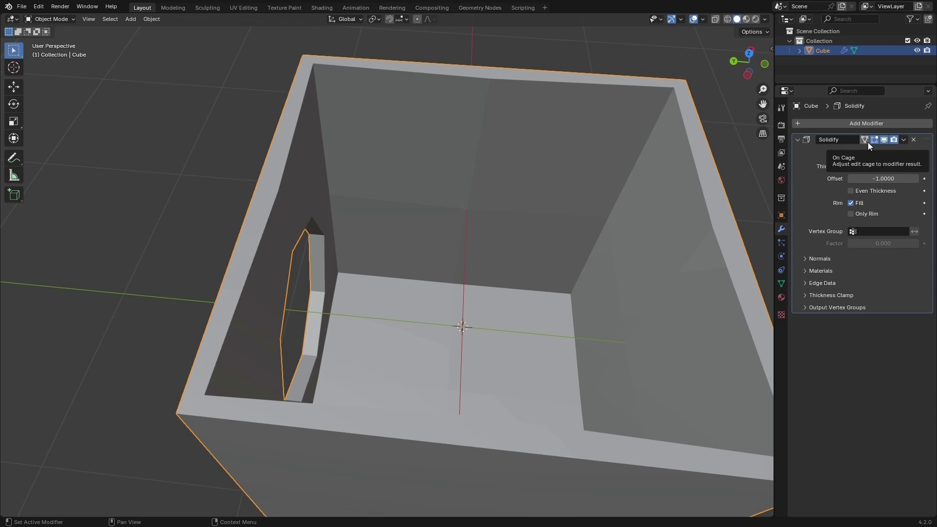
Apply the Solidify modifier to the cube's mesh
{"action": "left_click", "coordinate": [903, 139]}
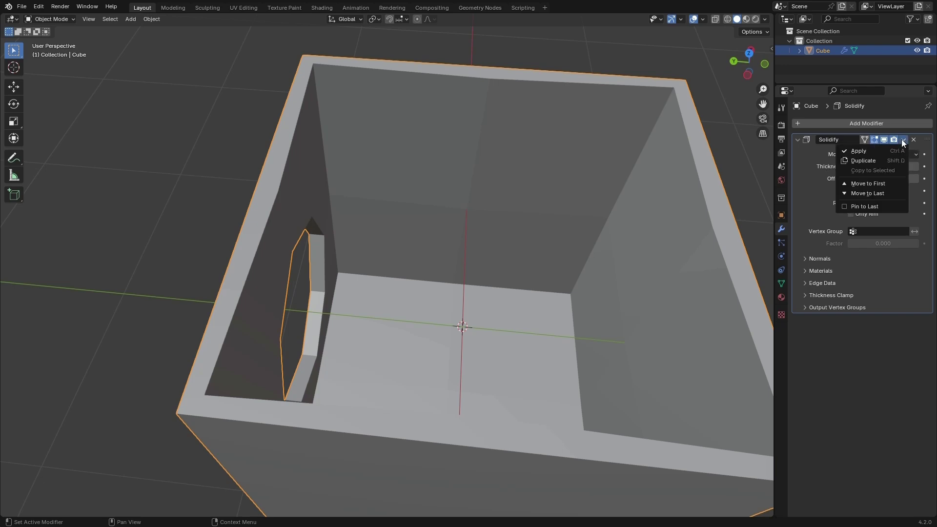
{"action": "key", "text": "KP_Decimal"}
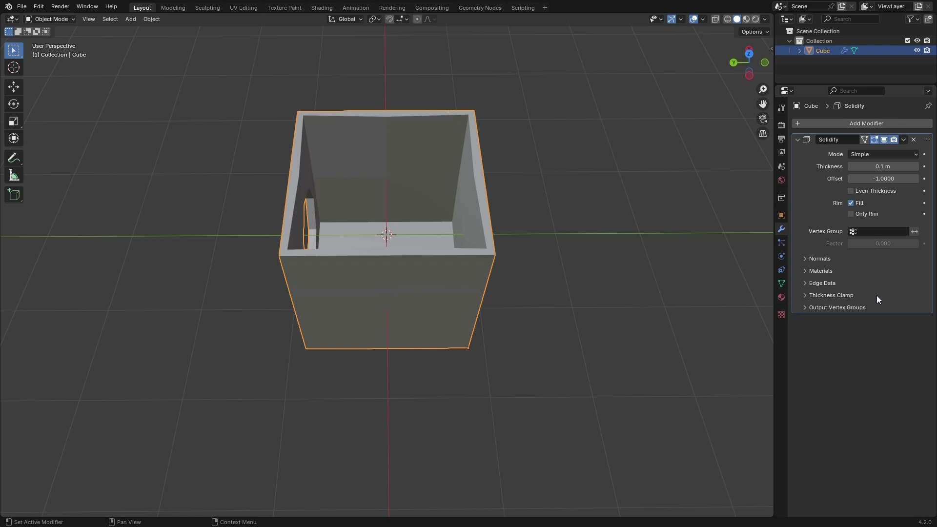
{"action": "left_click", "coordinate": [884, 284]}
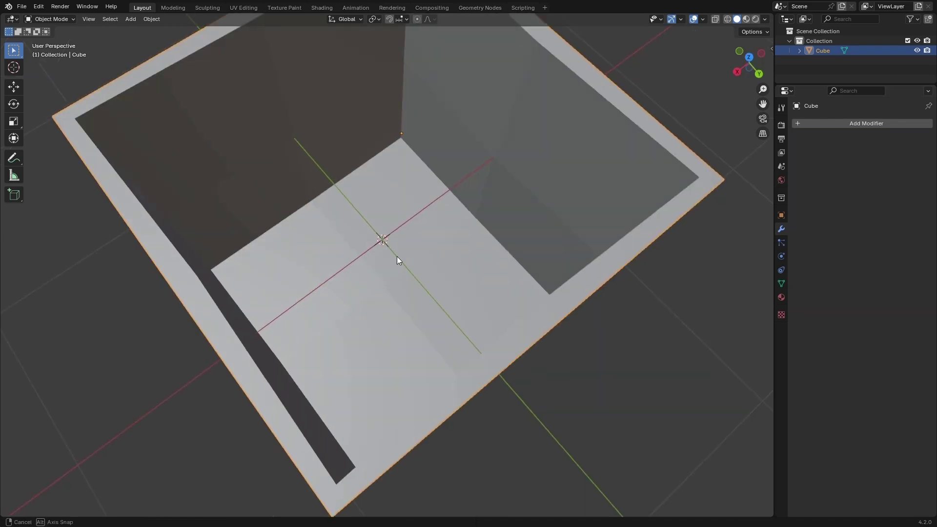
{"action": "middle_click_drag", "start_coordinate": [397, 256], "coordinate": [439, 302]}
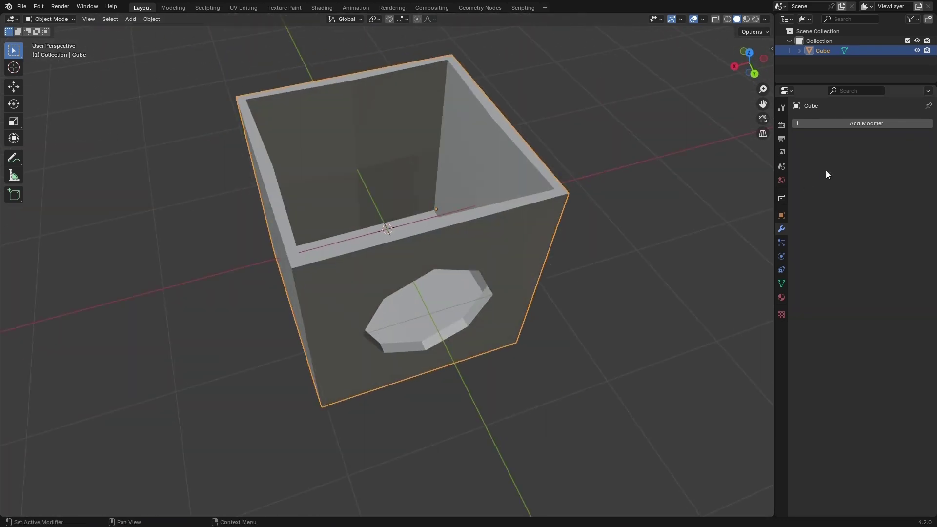
Add a Subdivision Surface modifier to the cube and set its viewport levels to 3
{"action": "left_click", "coordinate": [822, 124]}
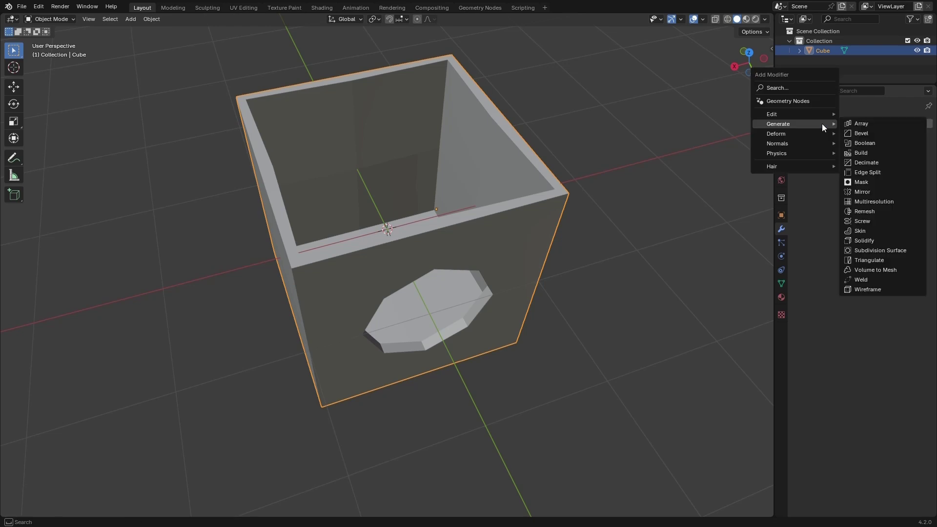
{"action": "left_click", "coordinate": [886, 250]}
{"action": "middle_click_drag", "start_coordinate": [507, 239], "coordinate": [314, 295]}
{"action": "left_click", "coordinate": [915, 167]}
{"action": "left_click", "coordinate": [915, 167]}
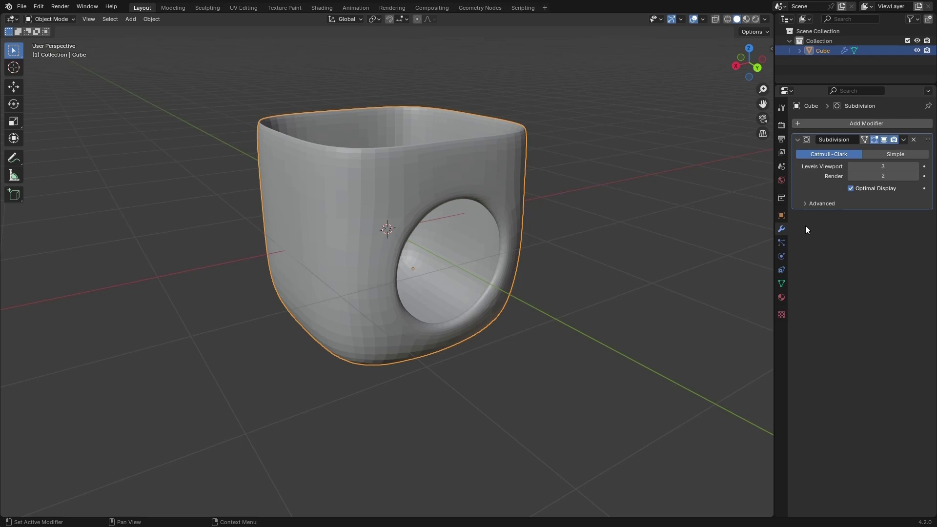
{"action": "middle_click_drag", "start_coordinate": [374, 224], "coordinate": [387, 163]}
{"action": "scroll", "coordinate": [357, 262], "scroll_direction": "down", "scroll_amount": 3}
{"action": "scroll", "coordinate": [387, 163], "scroll_direction": "up", "scroll_amount": 3}
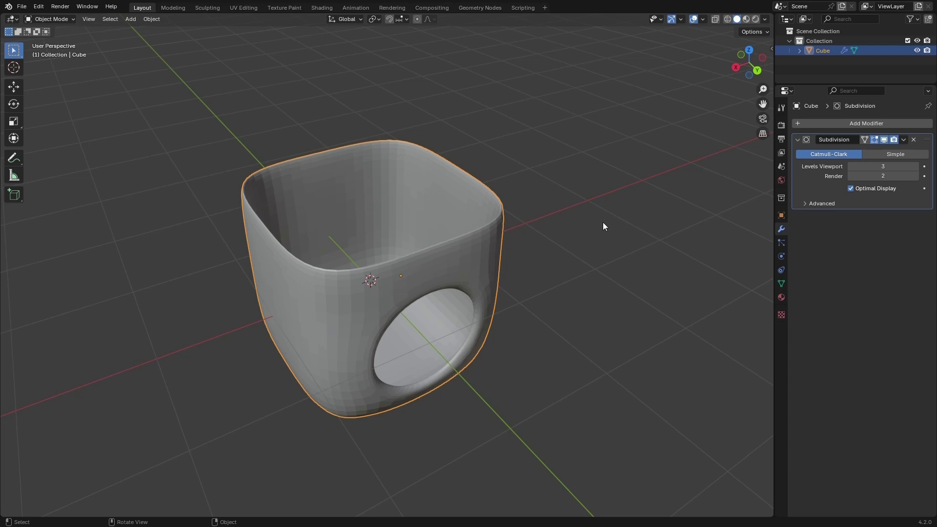
Move the boundary between the Outliner and the Properties editor to make the Outliner slightly taller
{"action": "left_click_drag", "start_coordinate": [2, 254], "coordinate": [402, 251]}
{"action": "middle_click_drag", "start_coordinate": [359, 278], "coordinate": [546, 236]}
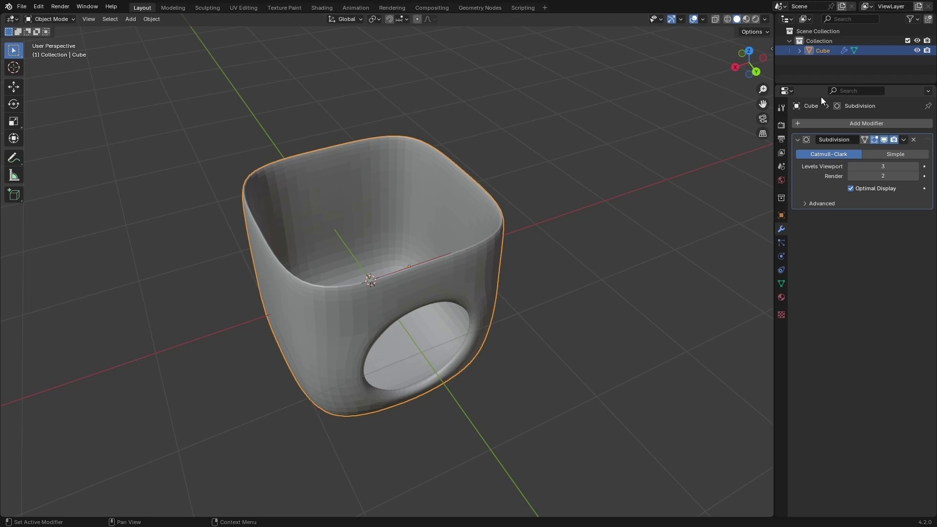
{"action": "mouse_move", "coordinate": [812, 86]}
{"action": "left_mouse_down"}
{"action": "mouse_move", "coordinate": [812, 263]}
{"action": "mouse_move", "coordinate": [812, 93]}
{"action": "left_mouse_up"}
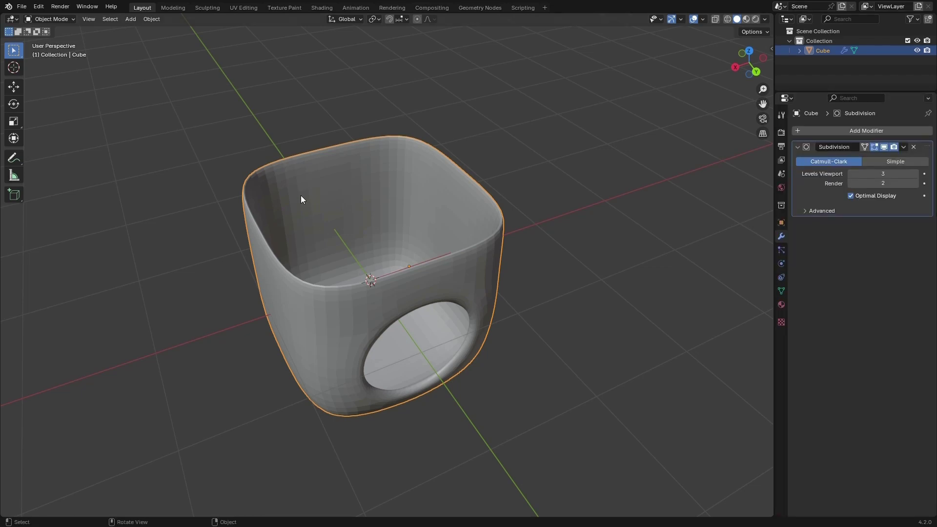